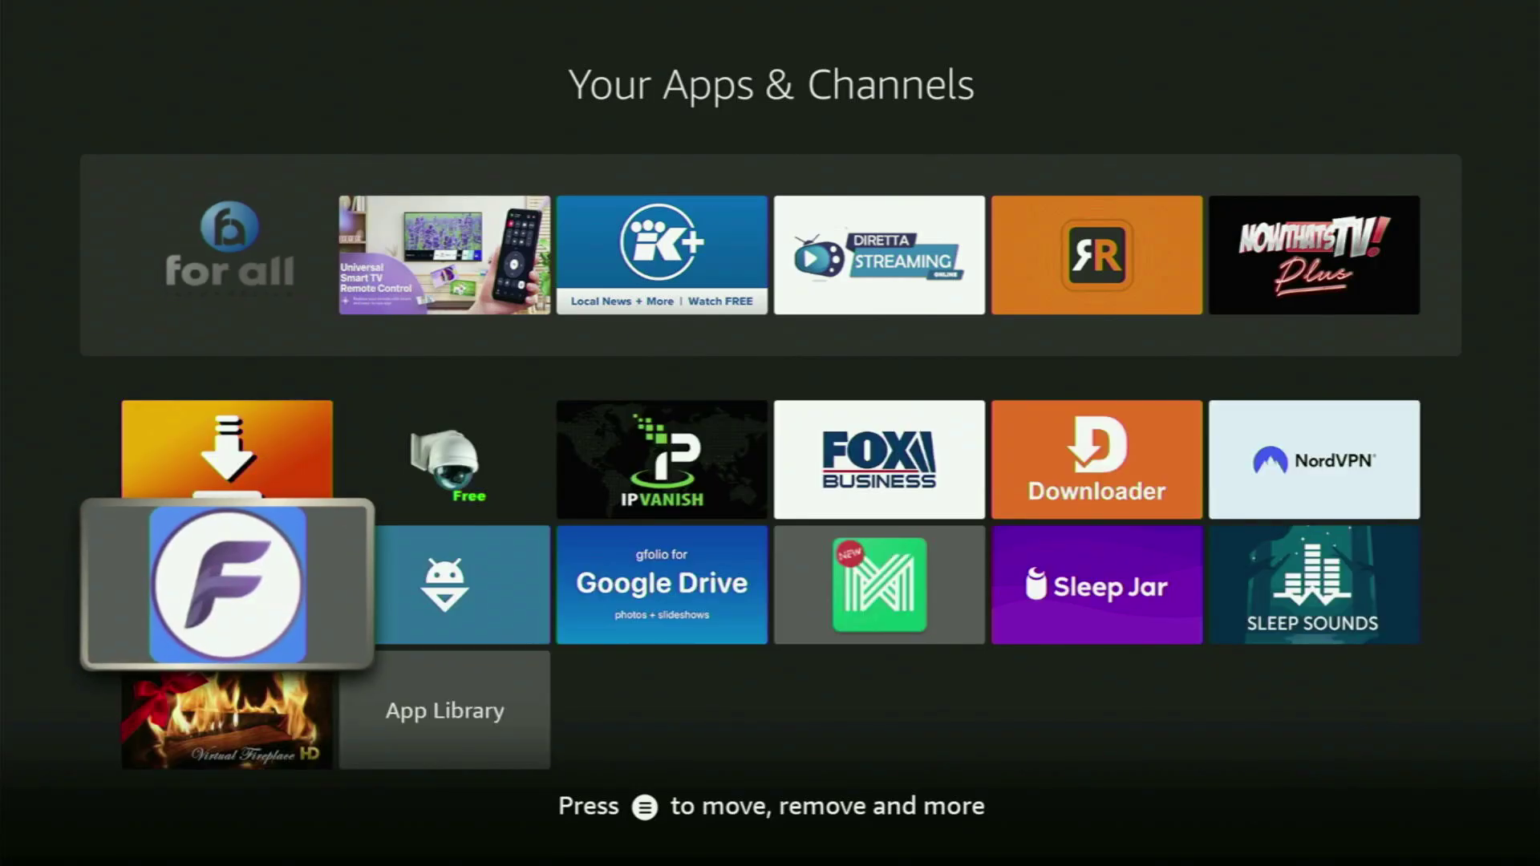
Look through the installed apps and channels to locate the Downloader app
key(Down)
key(Up)
key(Right)
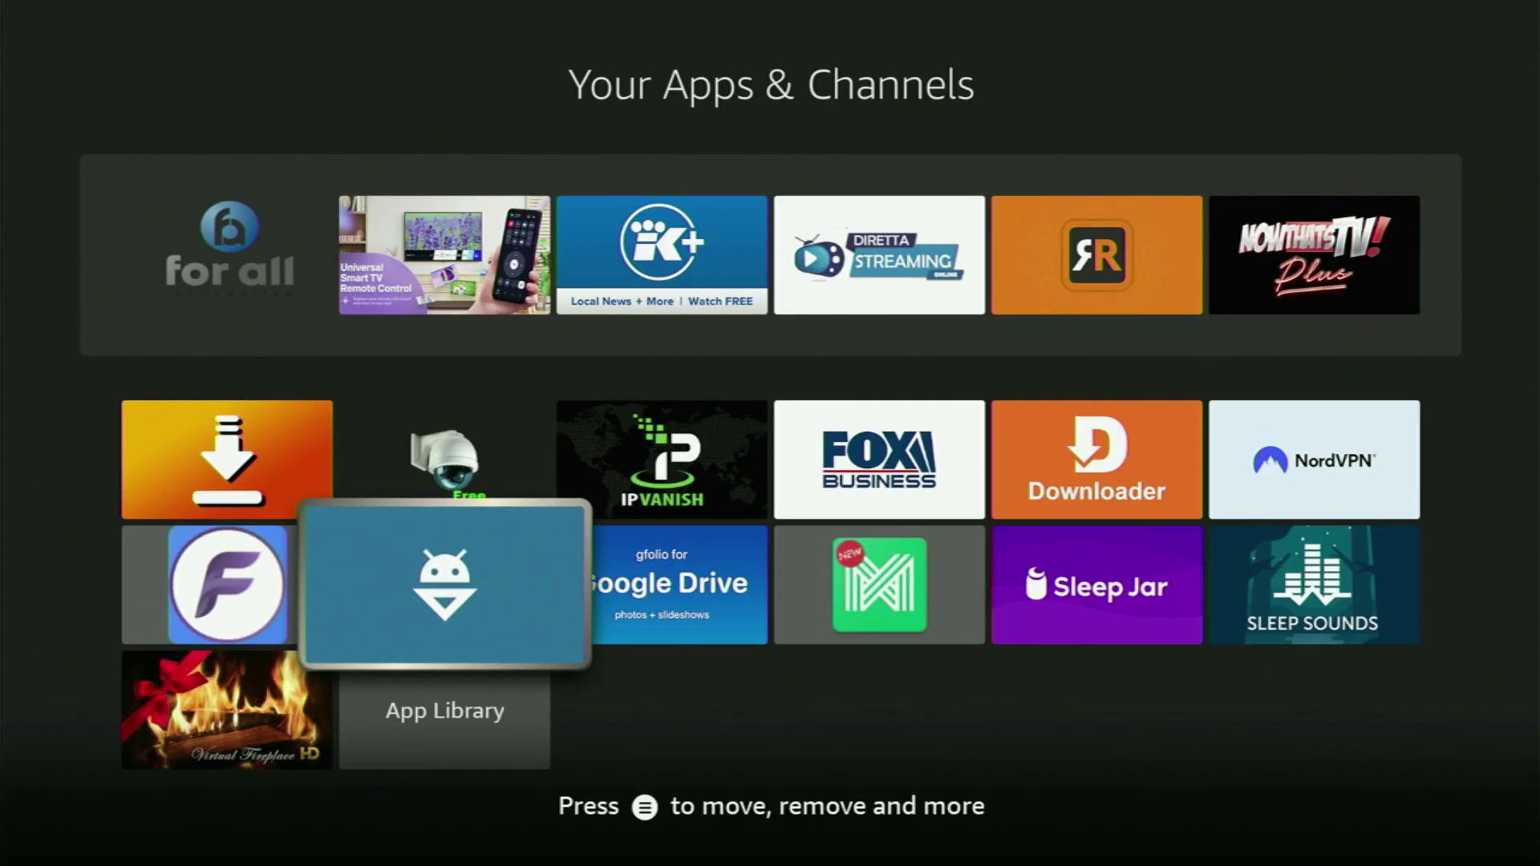
key(Right)
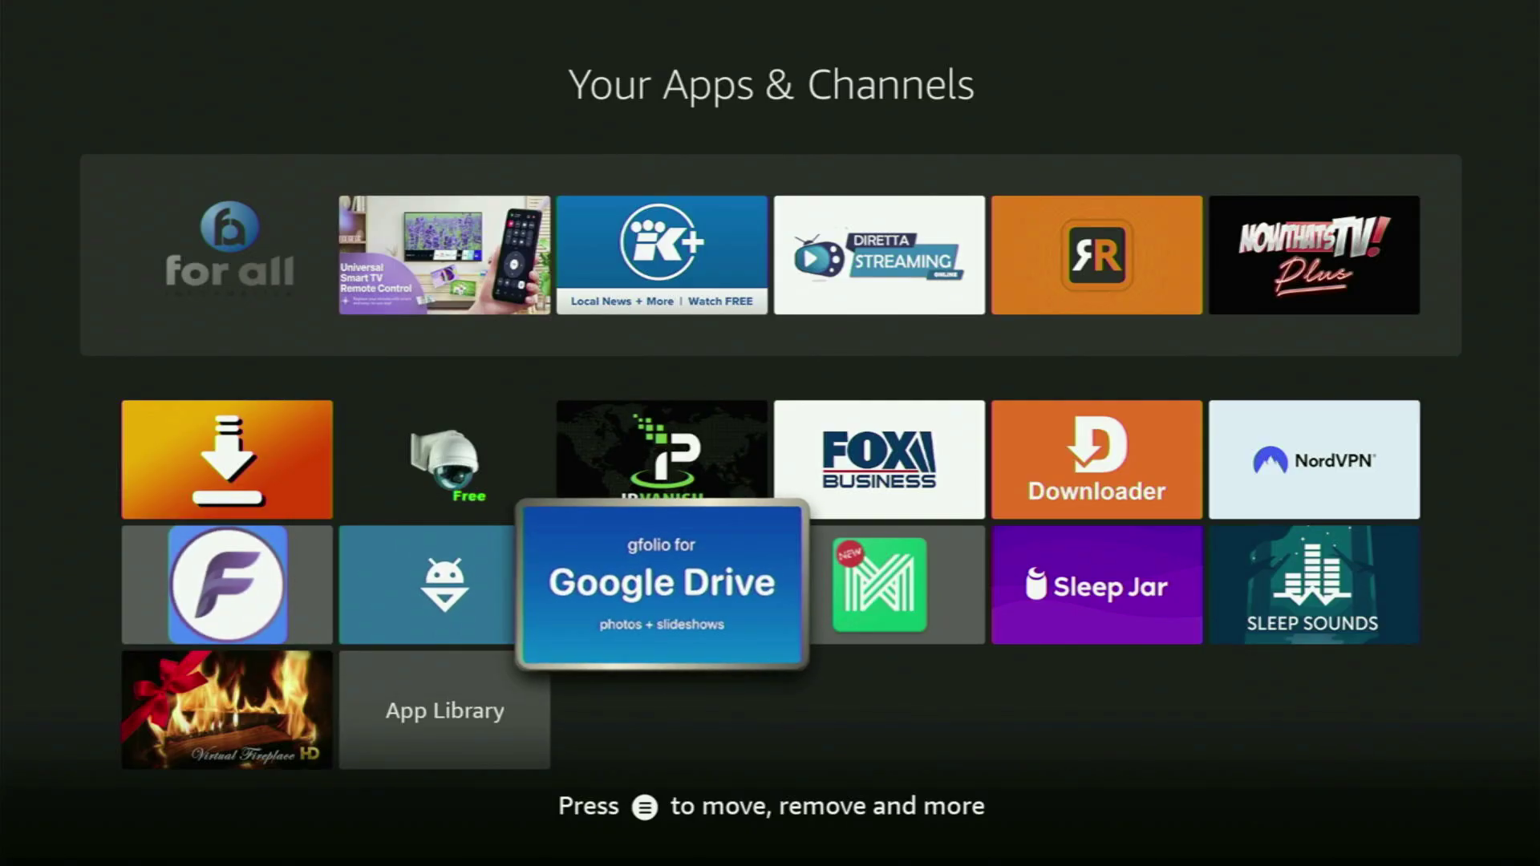
key(Right)
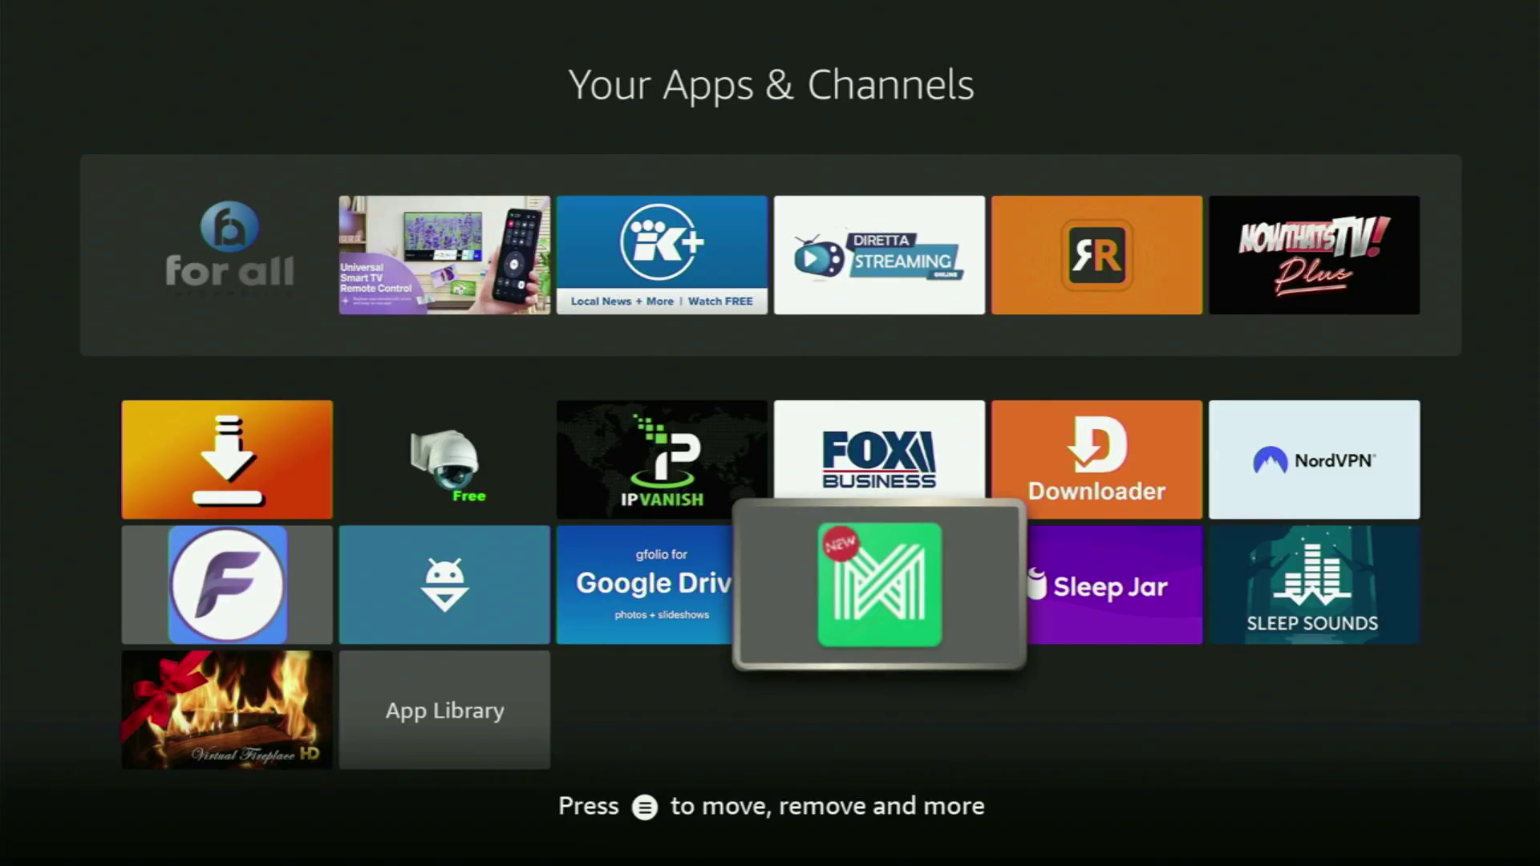
key(Left)
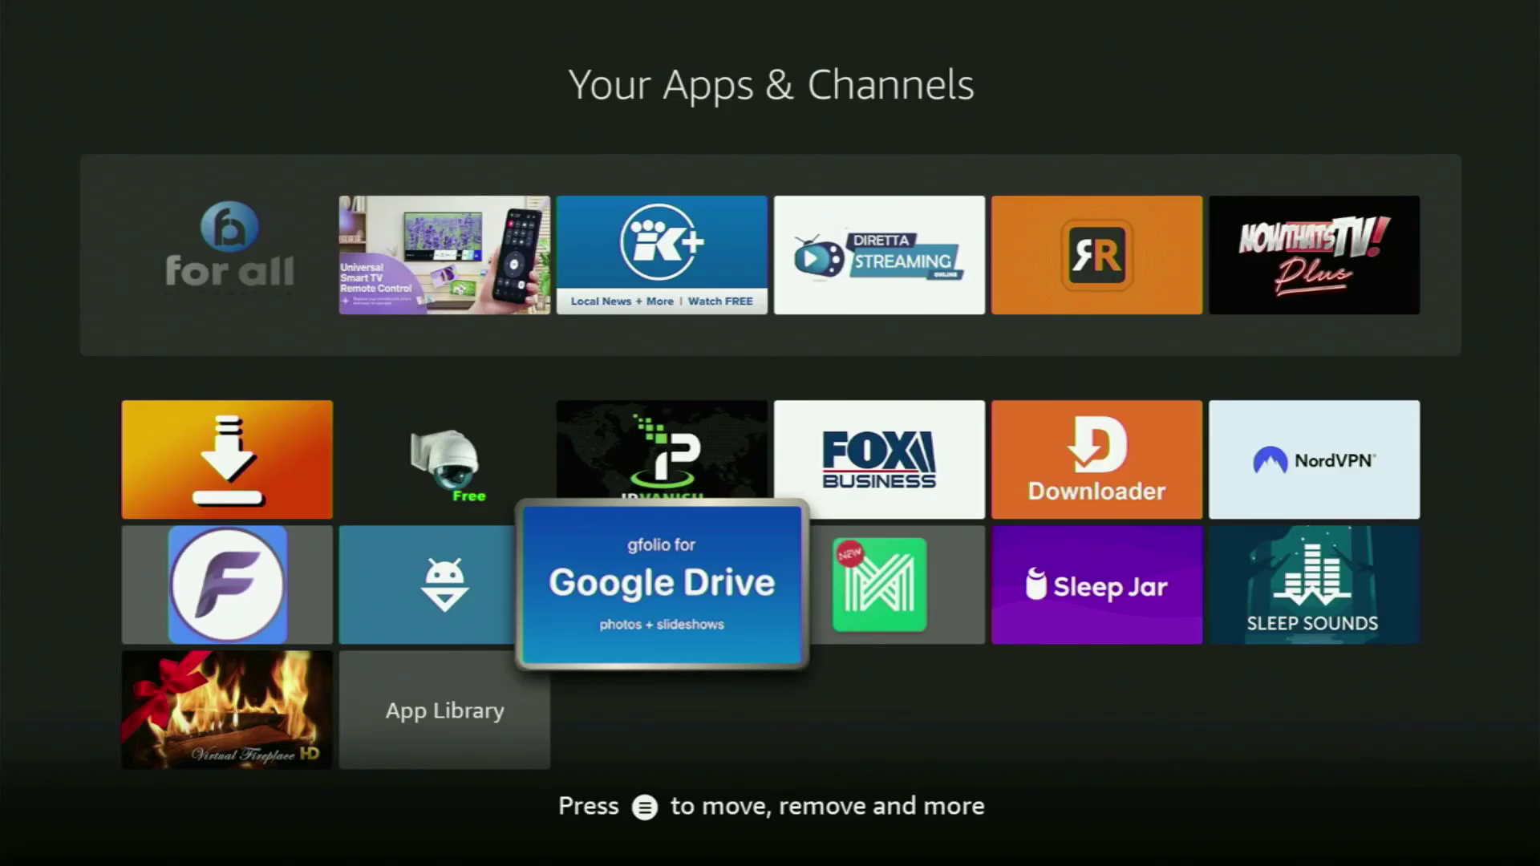
key(Left)
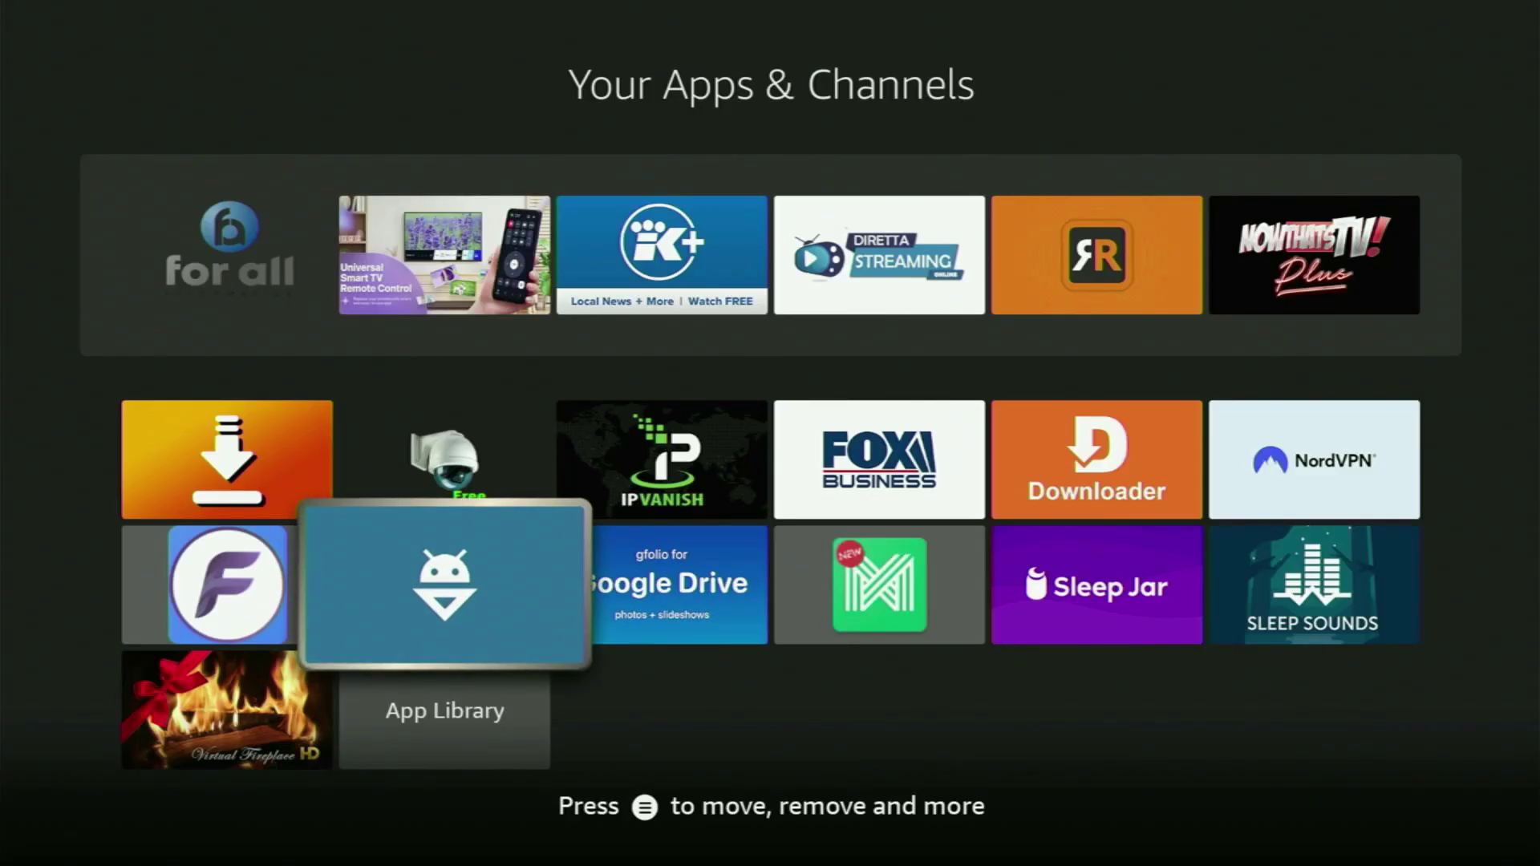
key(Up)
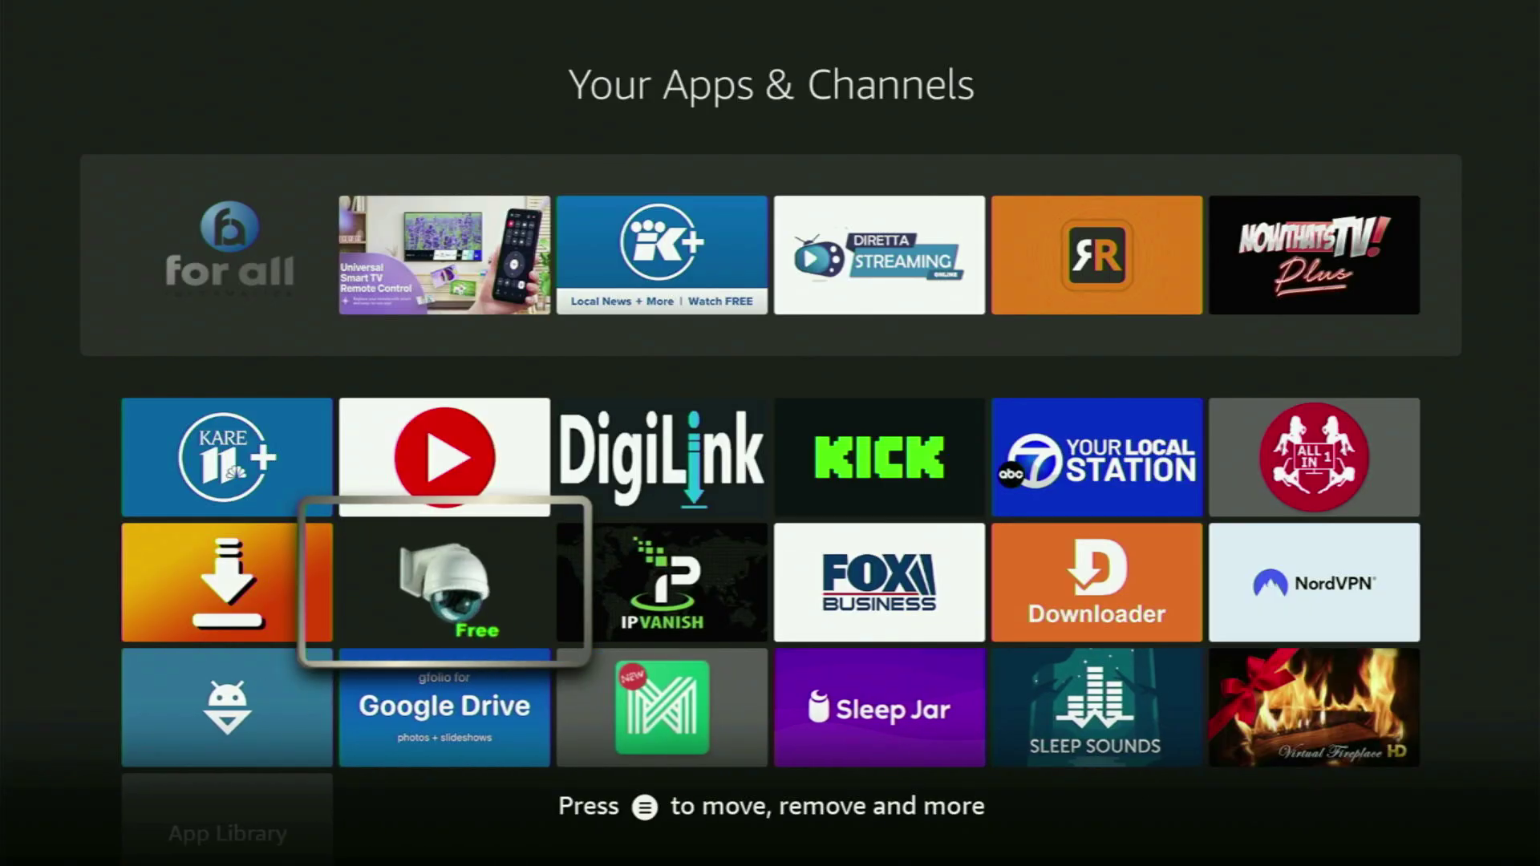
key(Right)
key(Right)
key(Right)
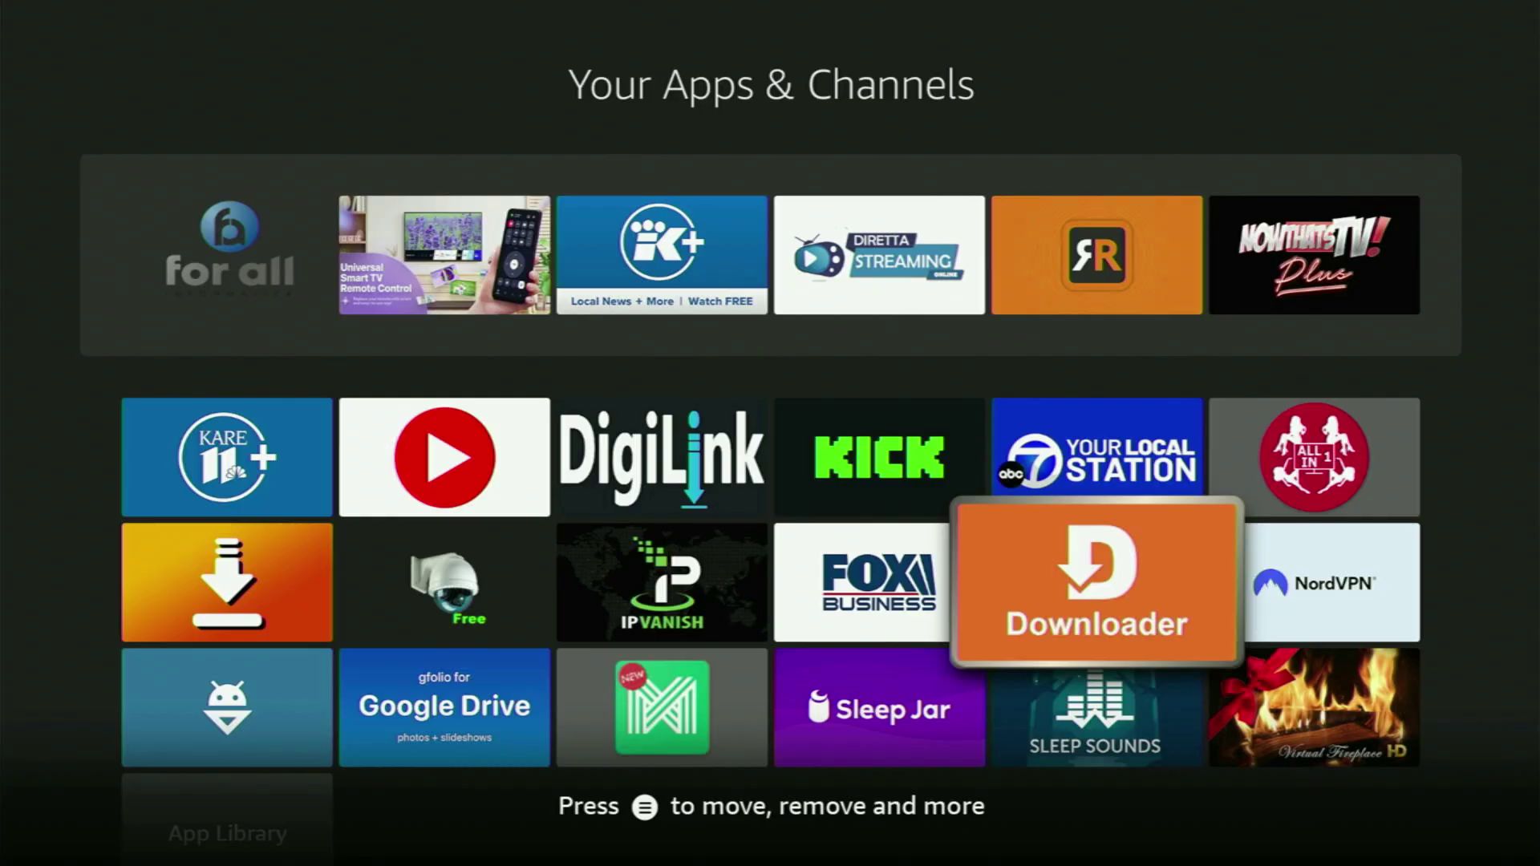
Return to the home screen and open the search page
key(Home)
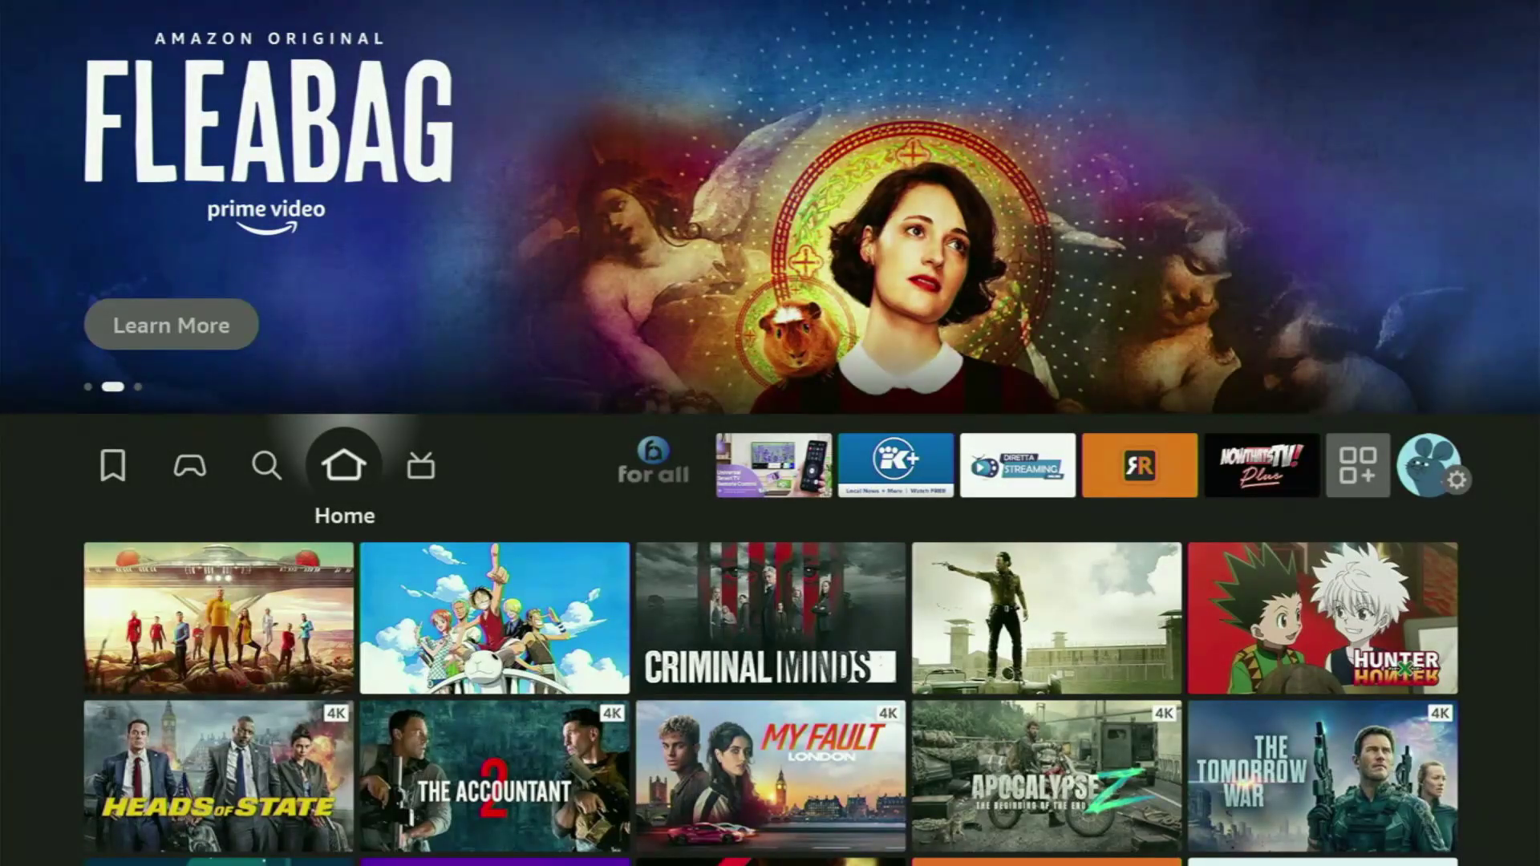
key(Left)
key(Down)
key(Return)
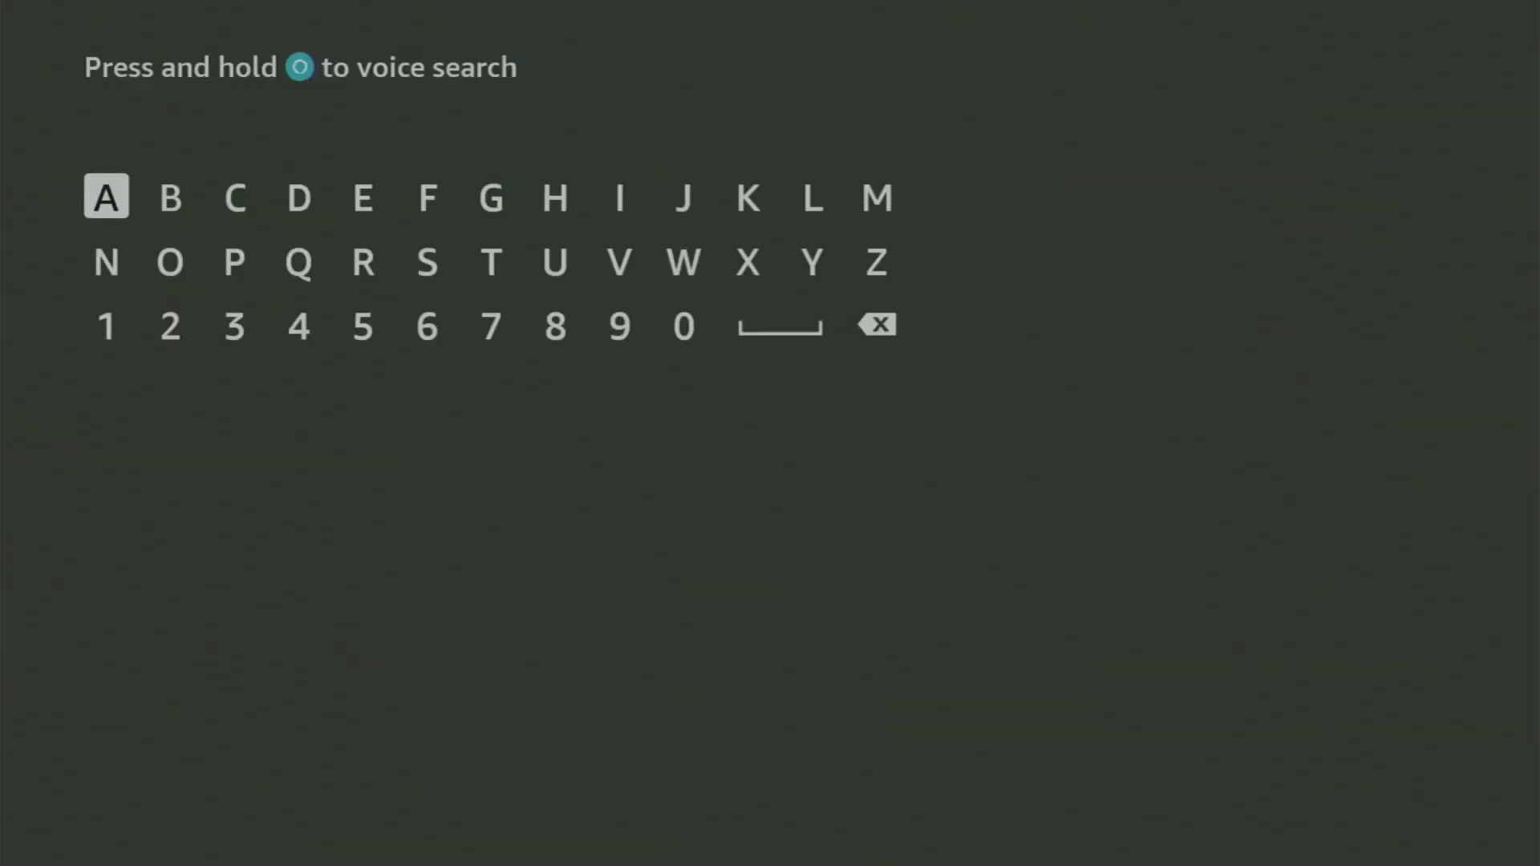
Enter "Down" as the search term
key(Right)
key(Right)
key(Right)
key(Return)
key(Down)
key(Left)
key(Left)
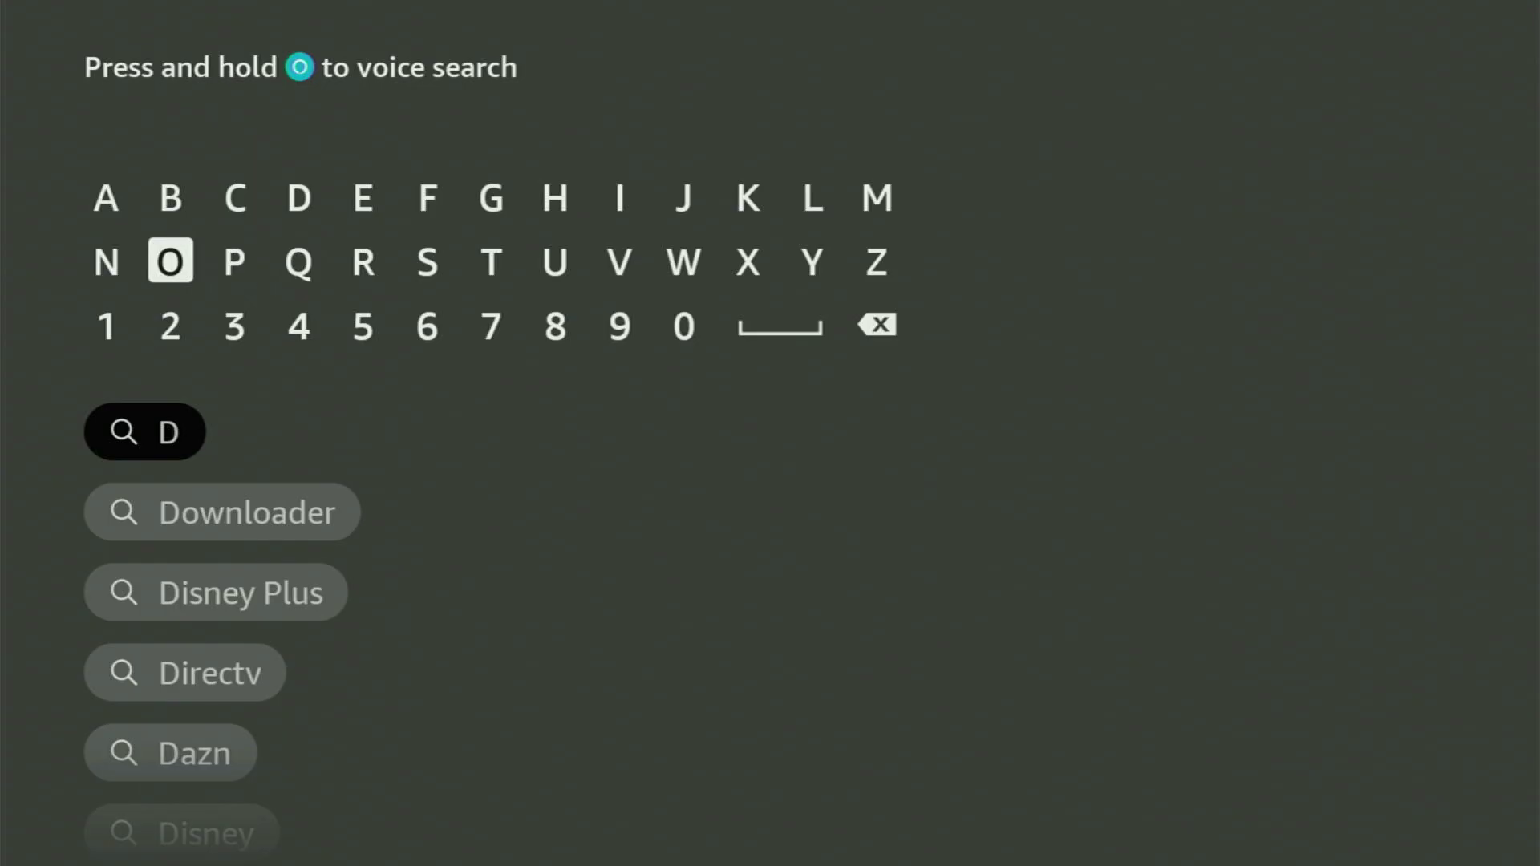
key(Return)
key(Right)
key(Right)
key(Right)
key(Right)
key(Right)
key(Right)
key(Right)
key(Right)
key(Return)
key(Left)
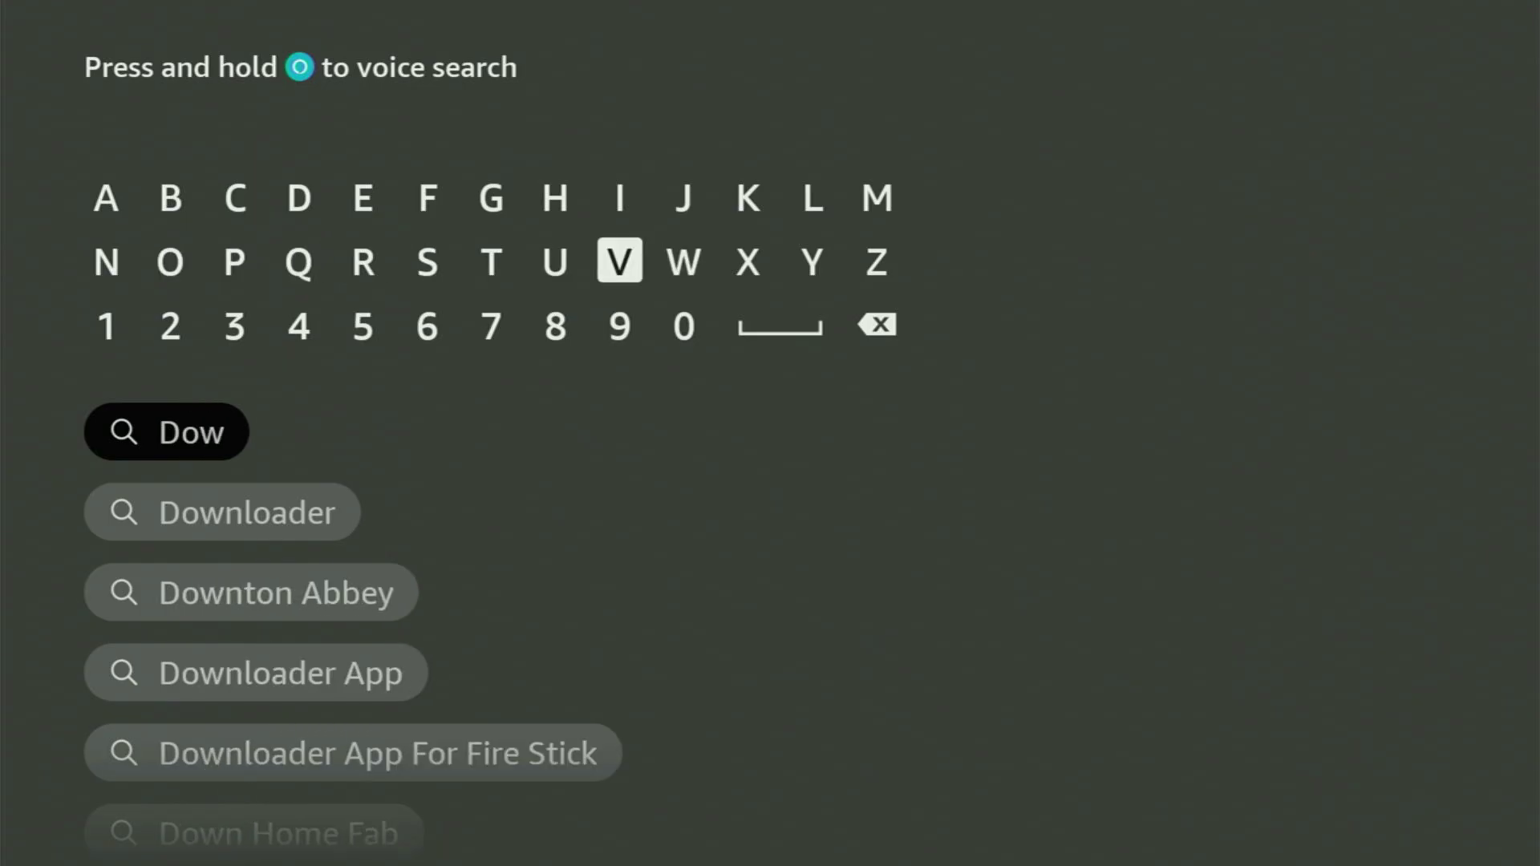
key(Left)
key(Left)
key(Left)
key(Left)
key(Left)
key(Left)
key(Left)
key(Left)
key(Left)
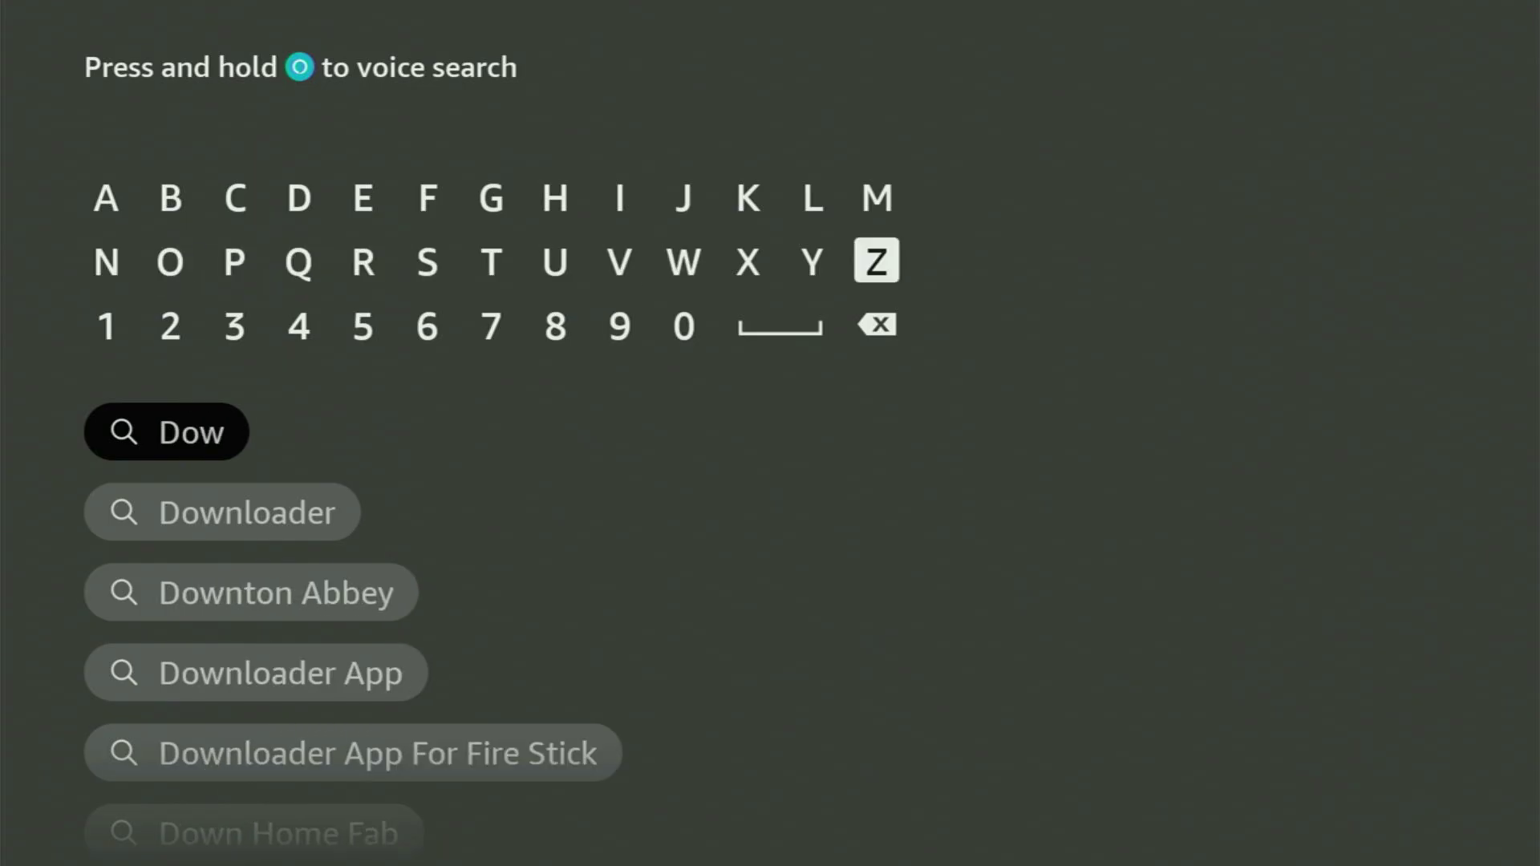
key(Right)
key(Return)
Run the search with the suggested term "Downloader"
key(Down)
key(Down)
key(Down)
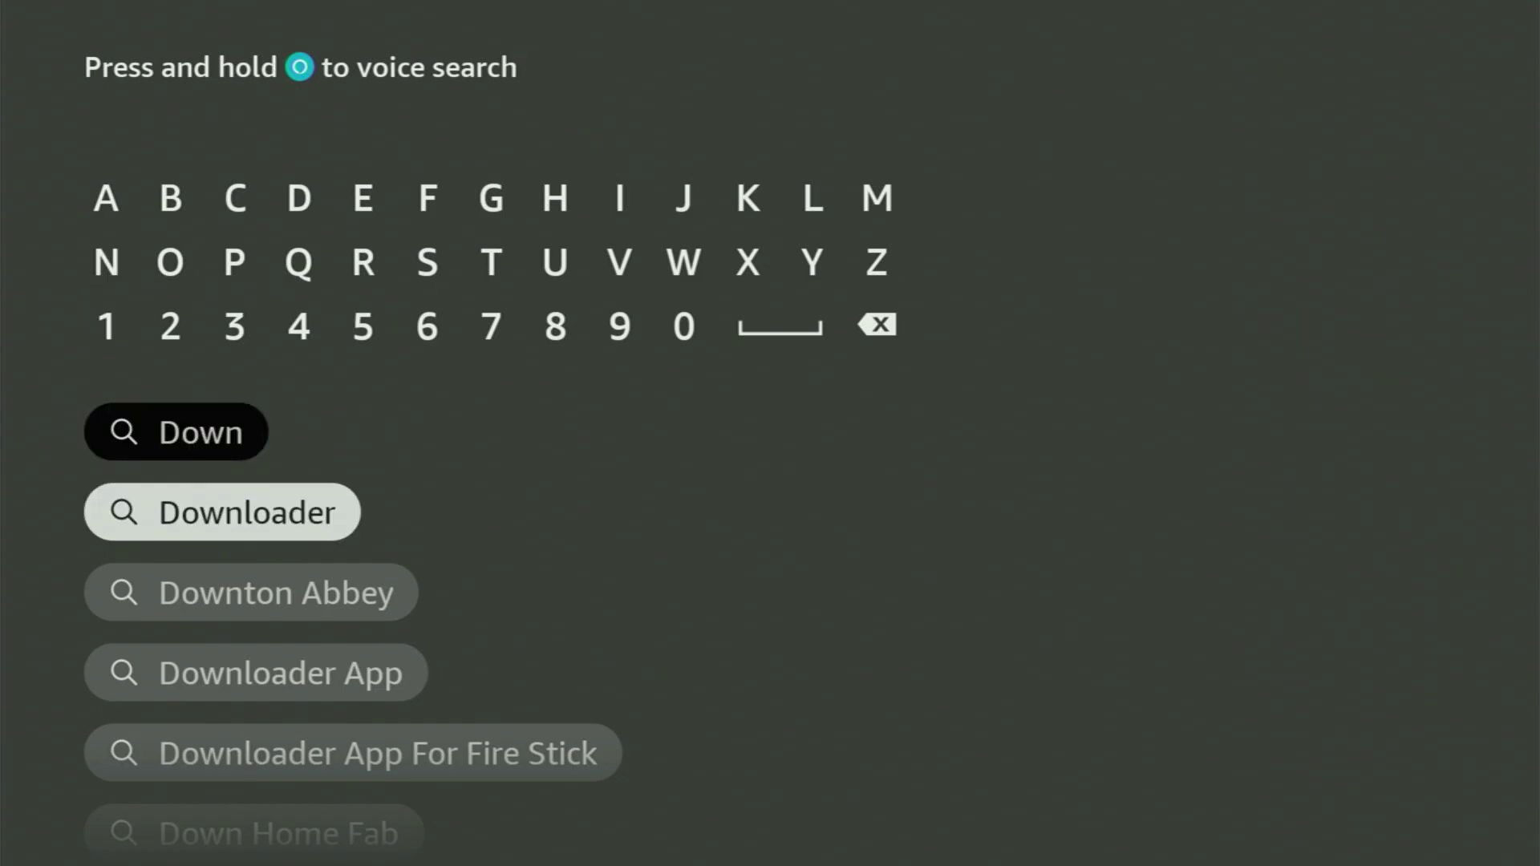
key(Return)
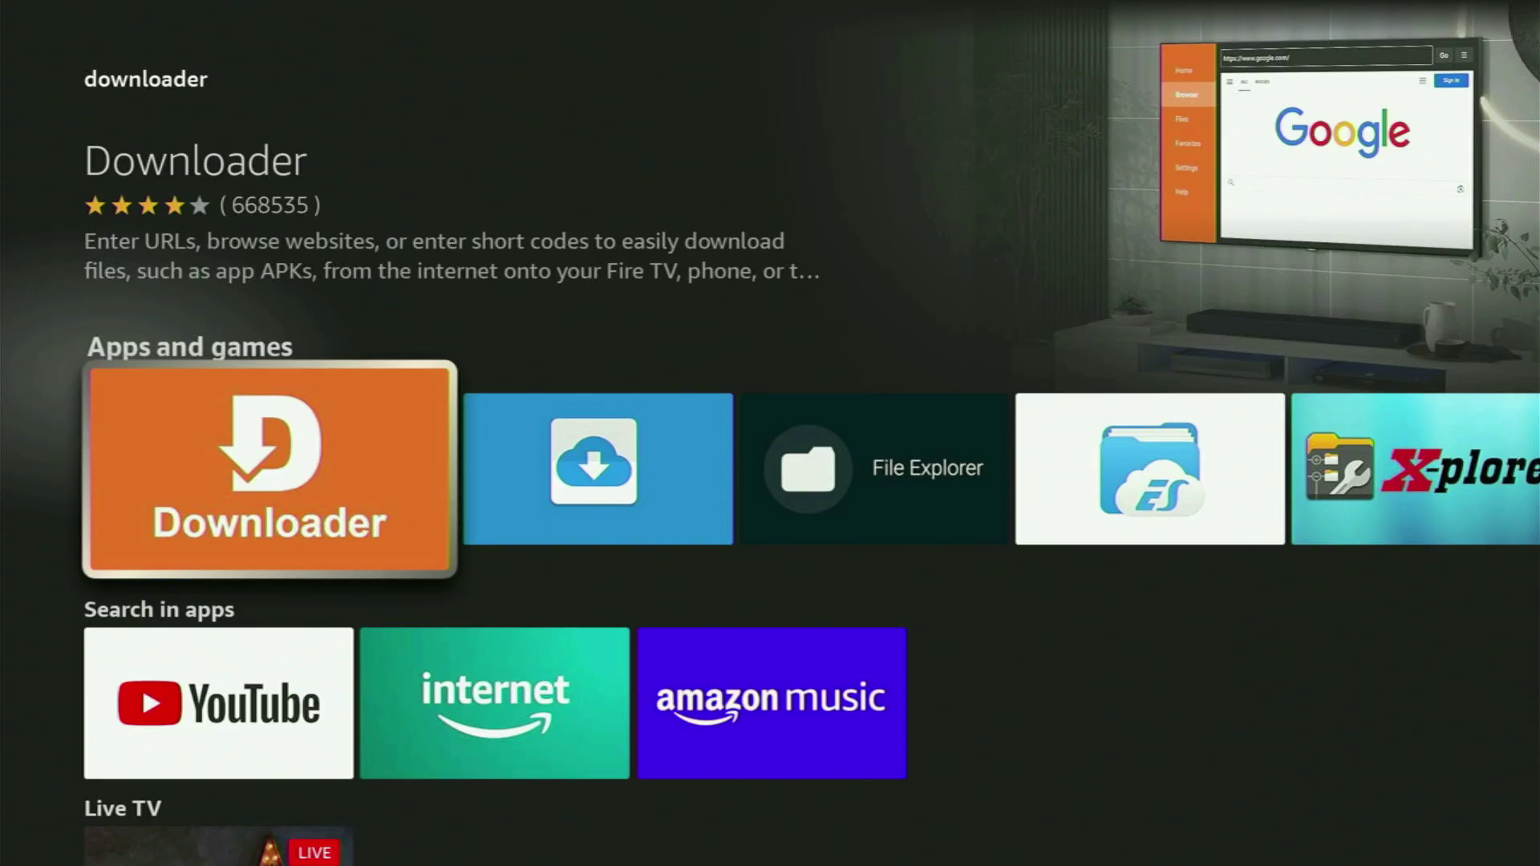
Look through the apps and games found for Downloader
key(Right)
key(Right)
key(Right)
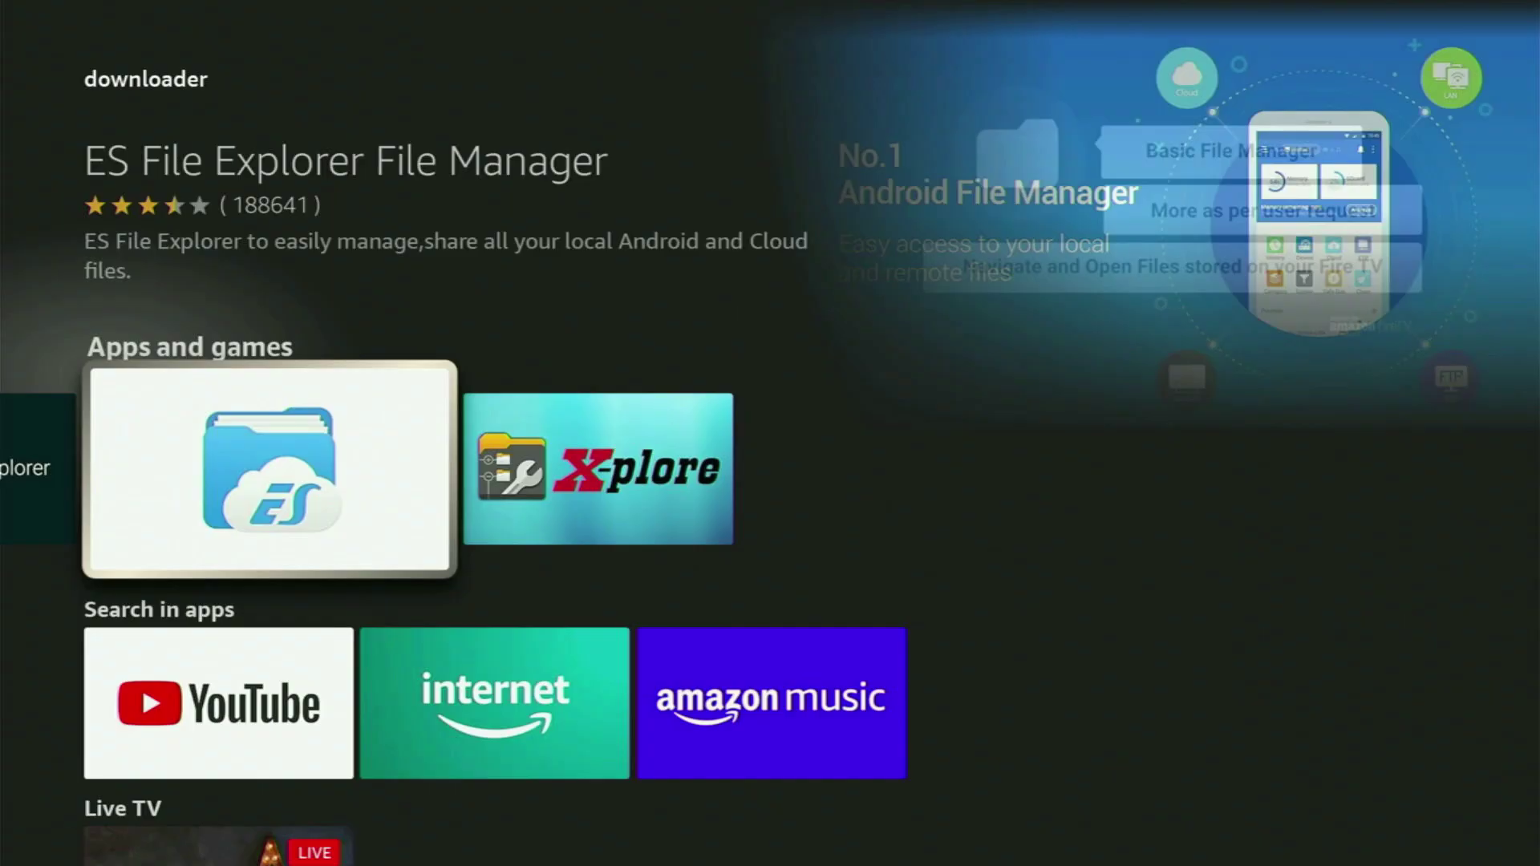
Leave the search for the home screen and open the My Fire TV settings
key(Right)
key(Down)
key(Down)
key(Down)
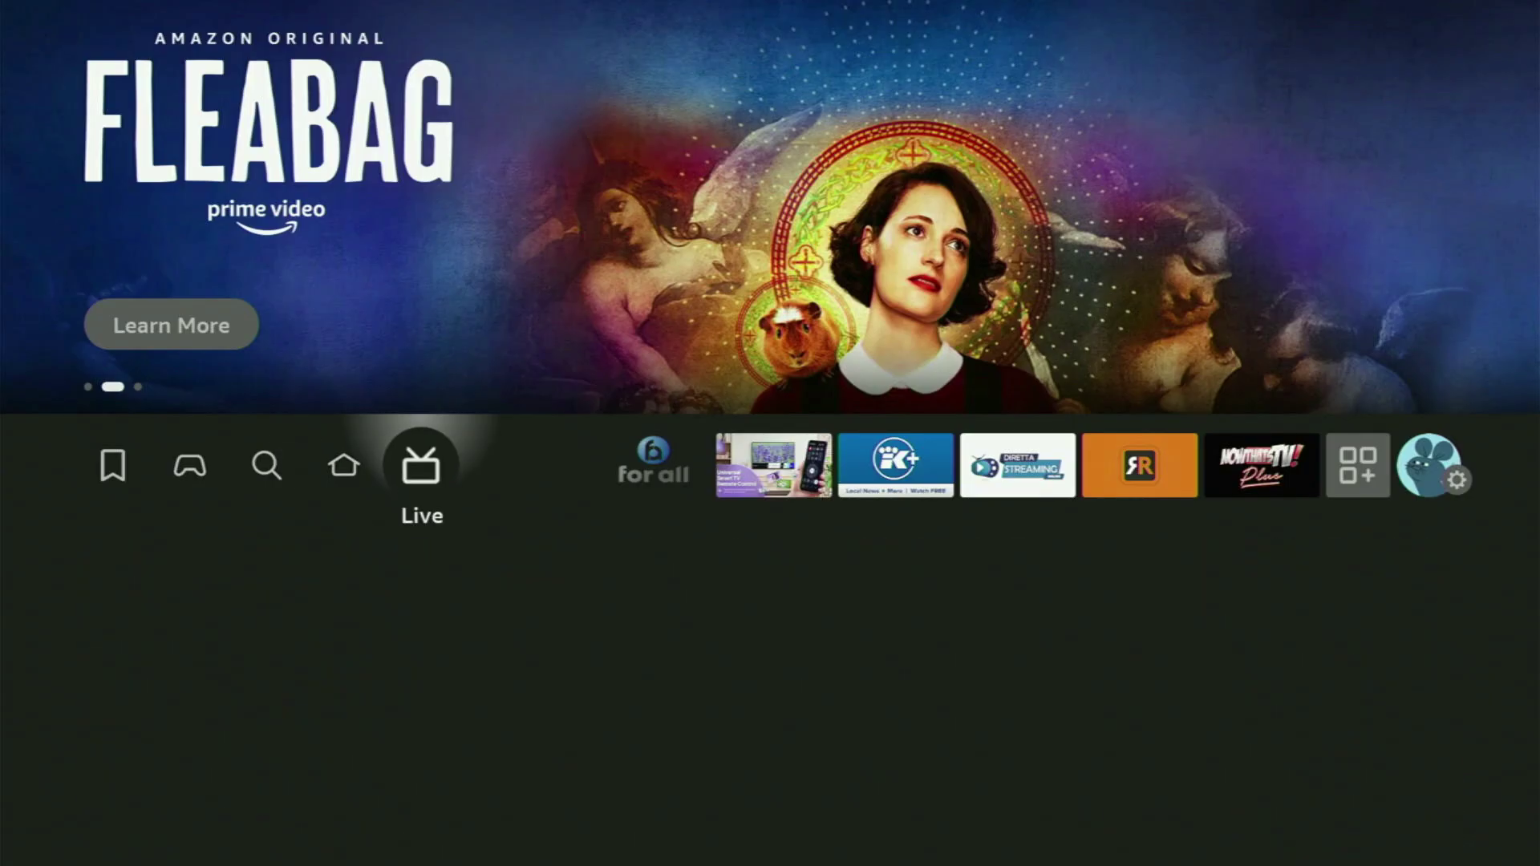
key(Right)
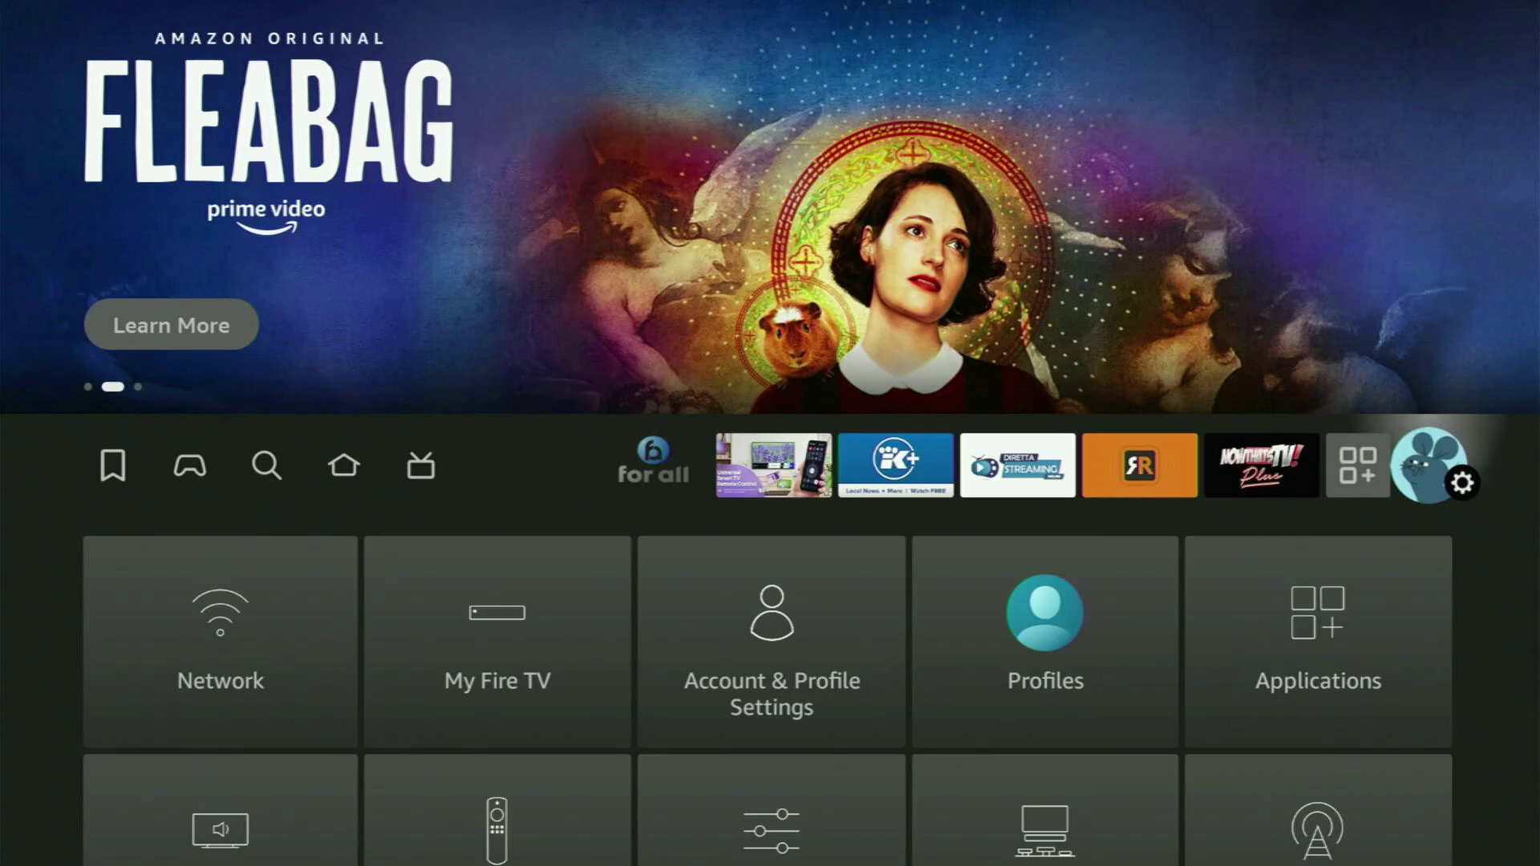
key(Down)
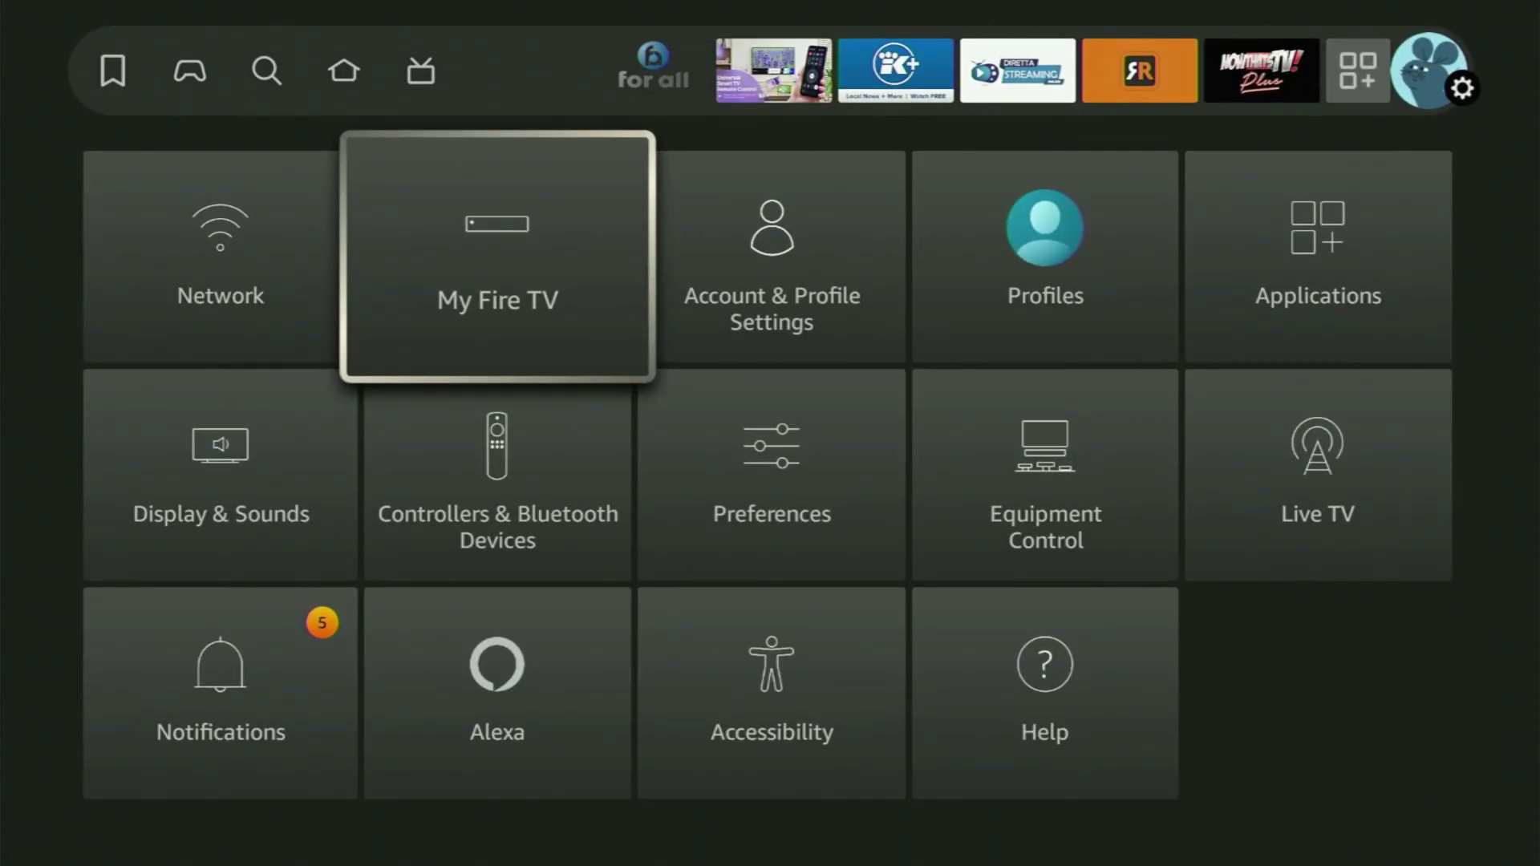
key(Return)
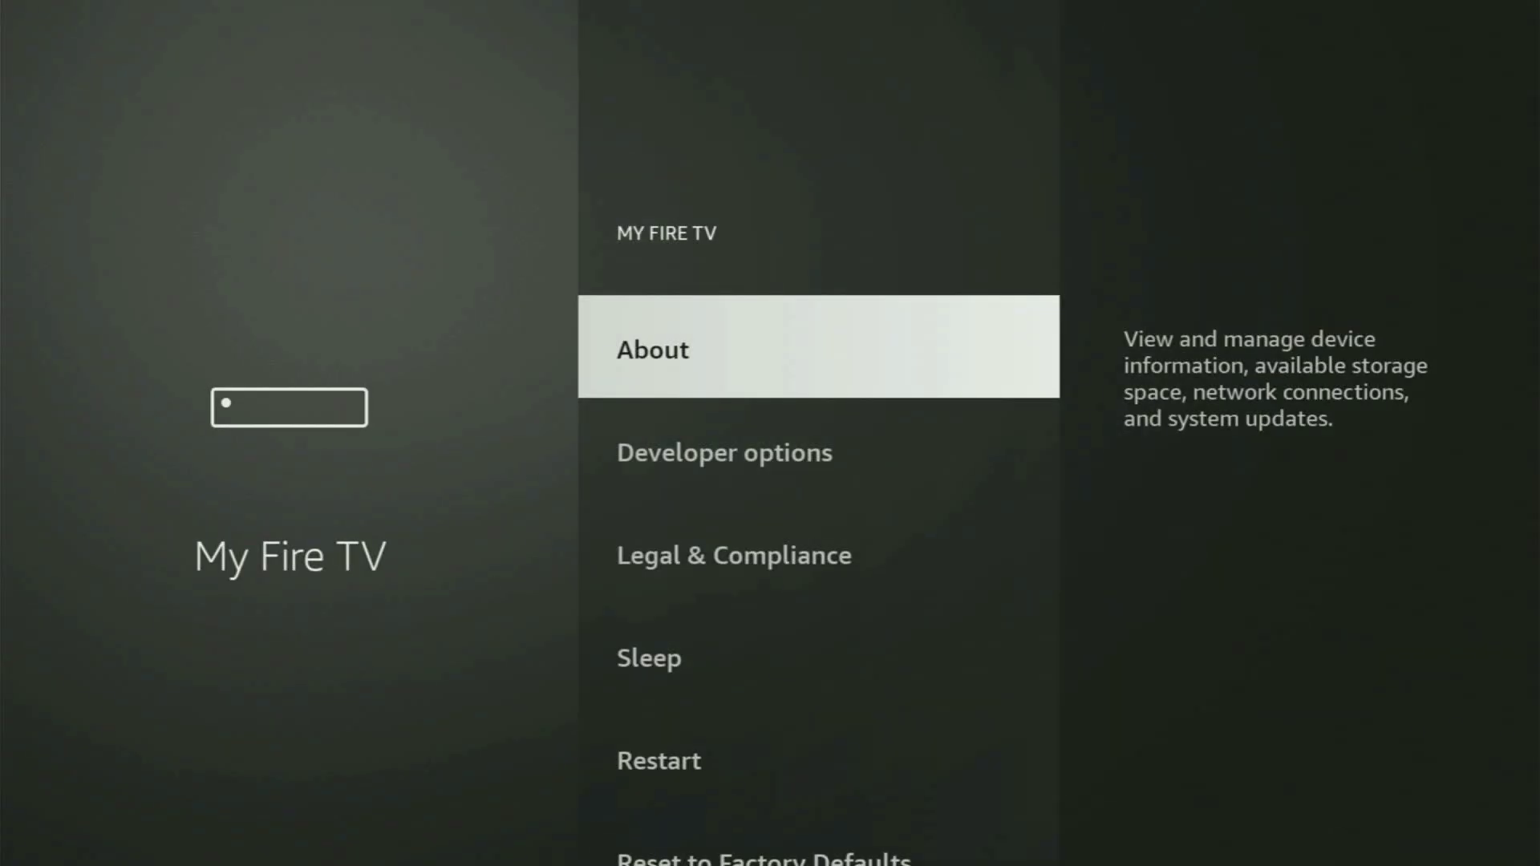
Look through the My Fire TV options, from About down to Reset to Factory Defaults
key(Down)
key(Down)
key(Up)
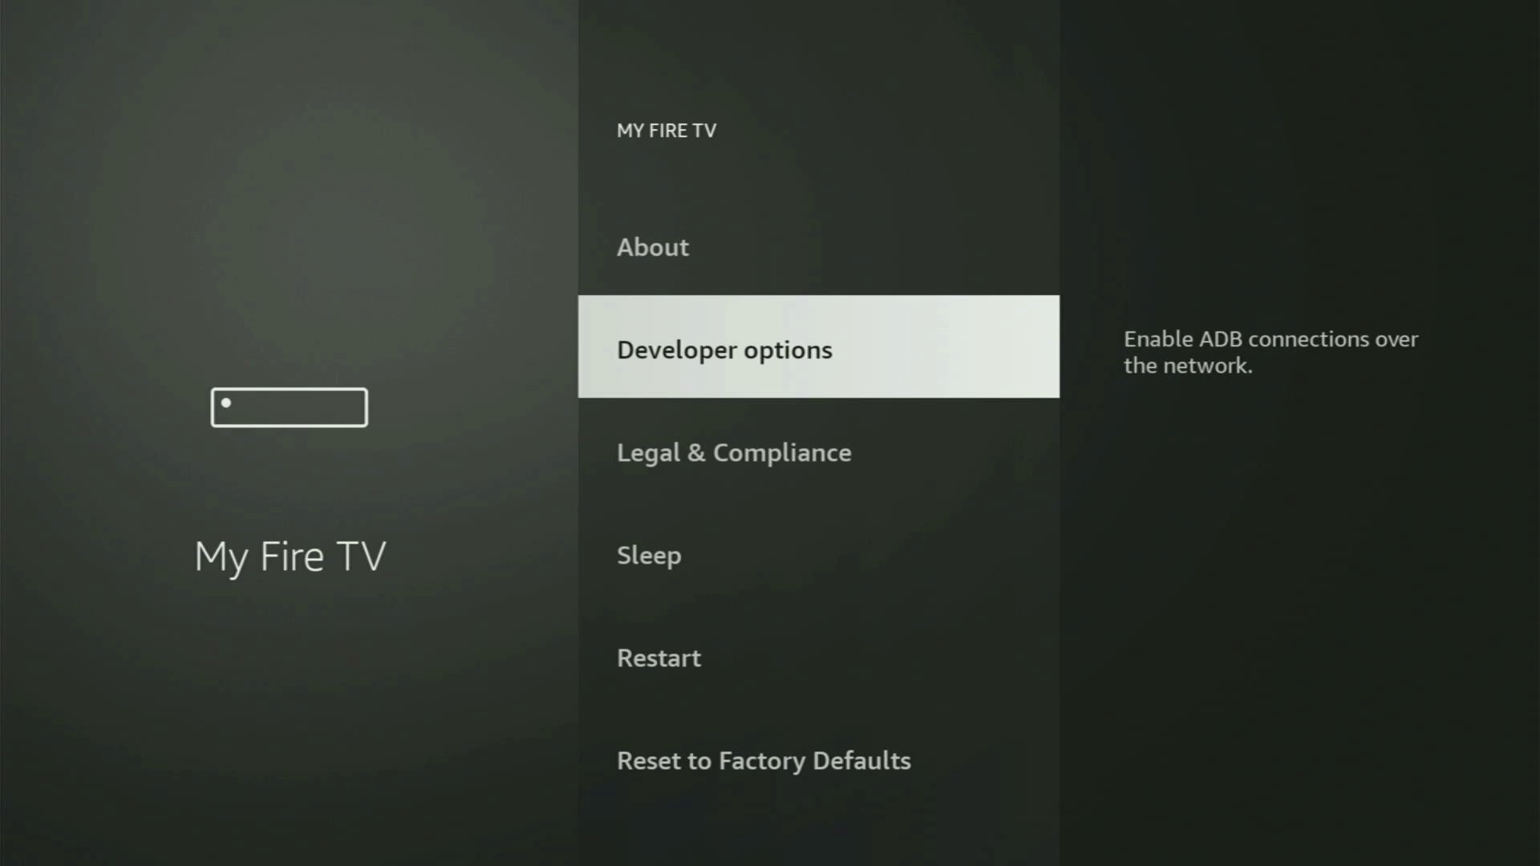
key(Down)
key(Down)
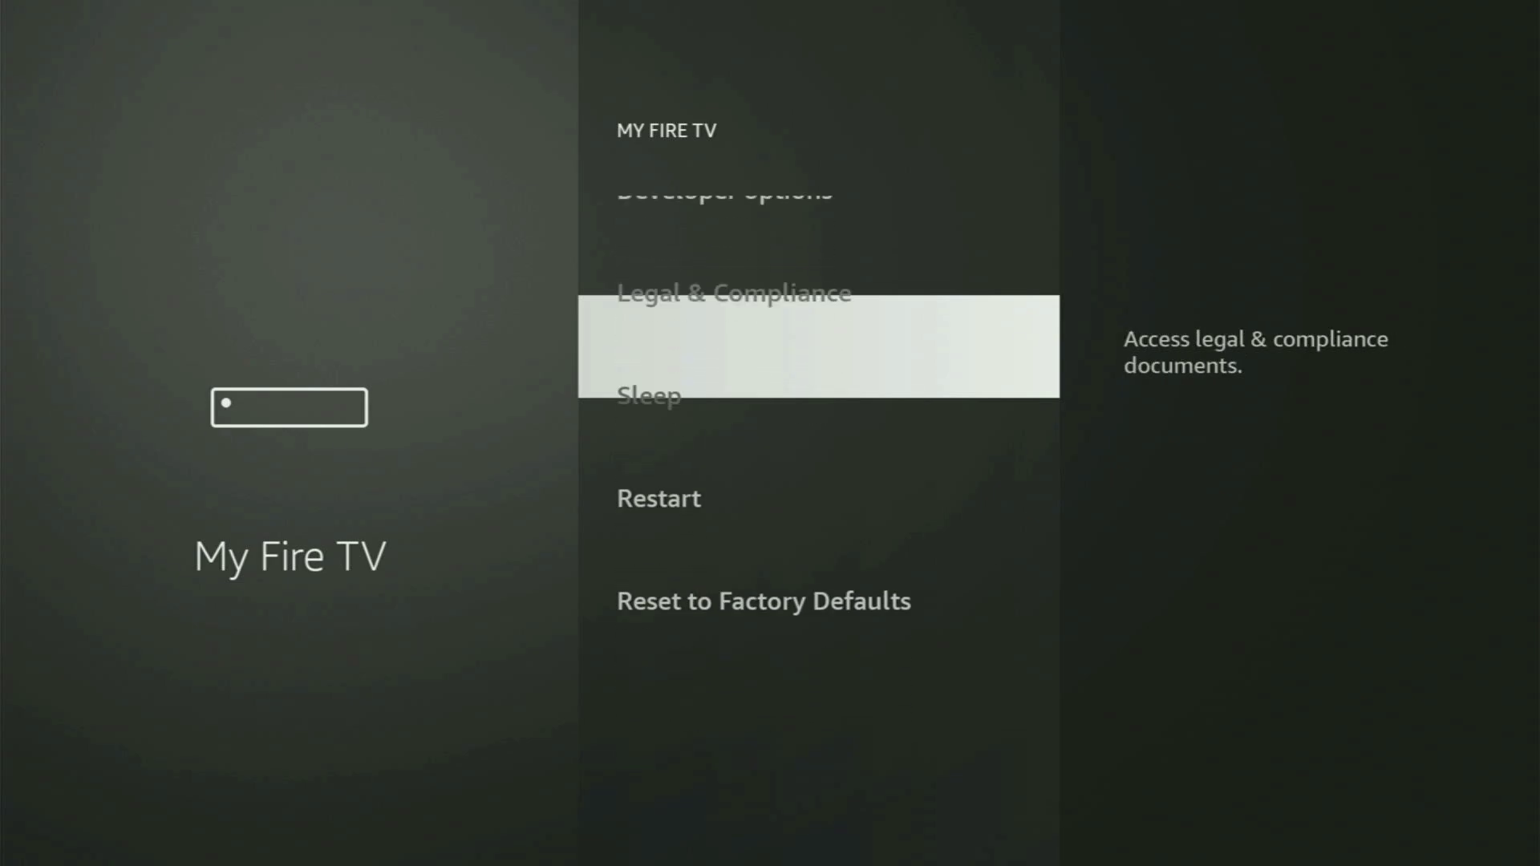
key(Down)
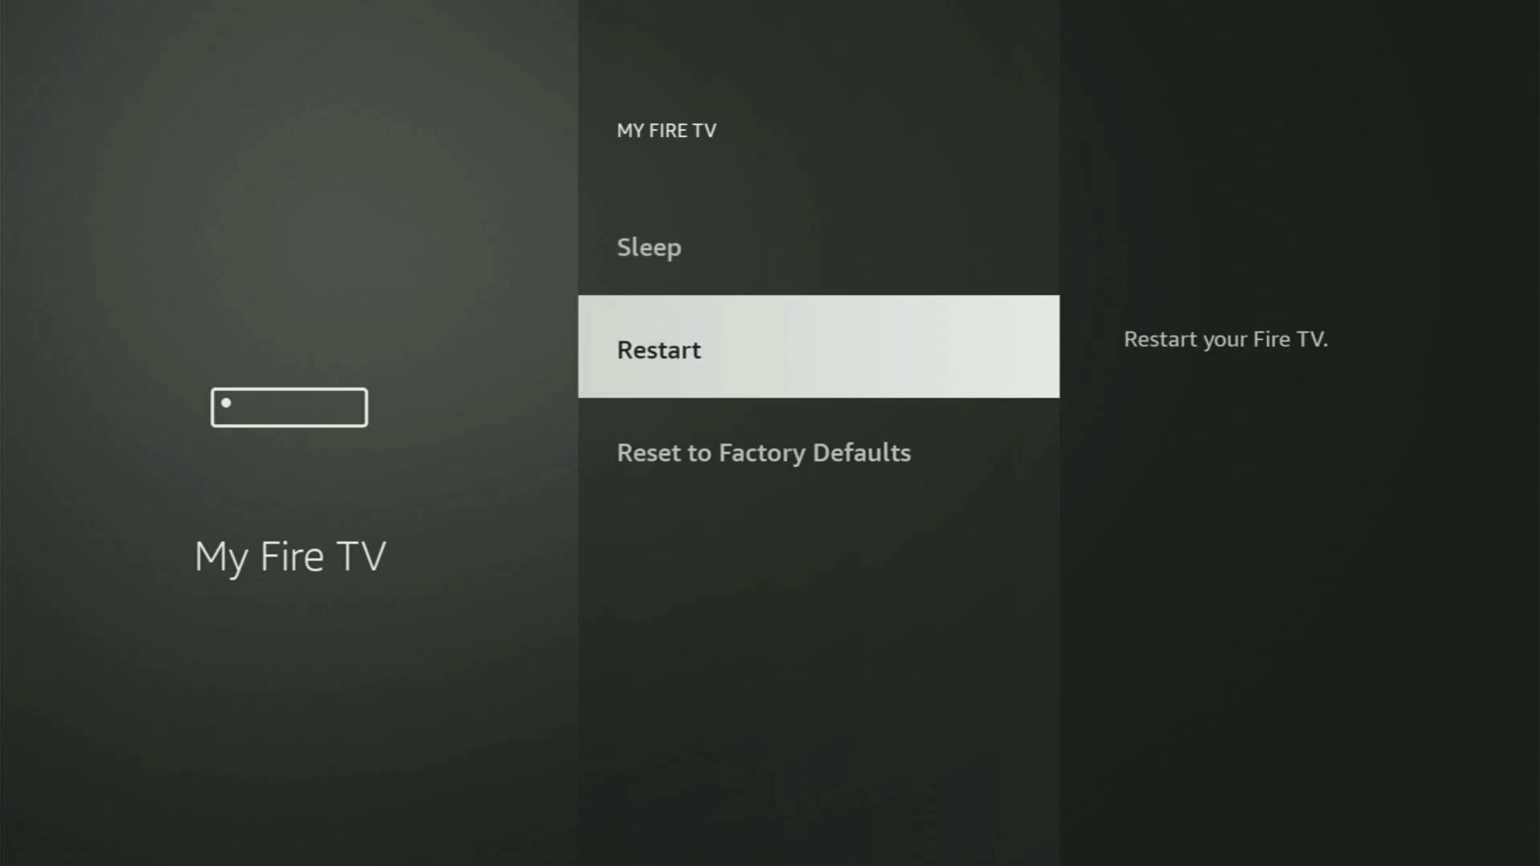
key(Down)
key(Up)
key(Up)
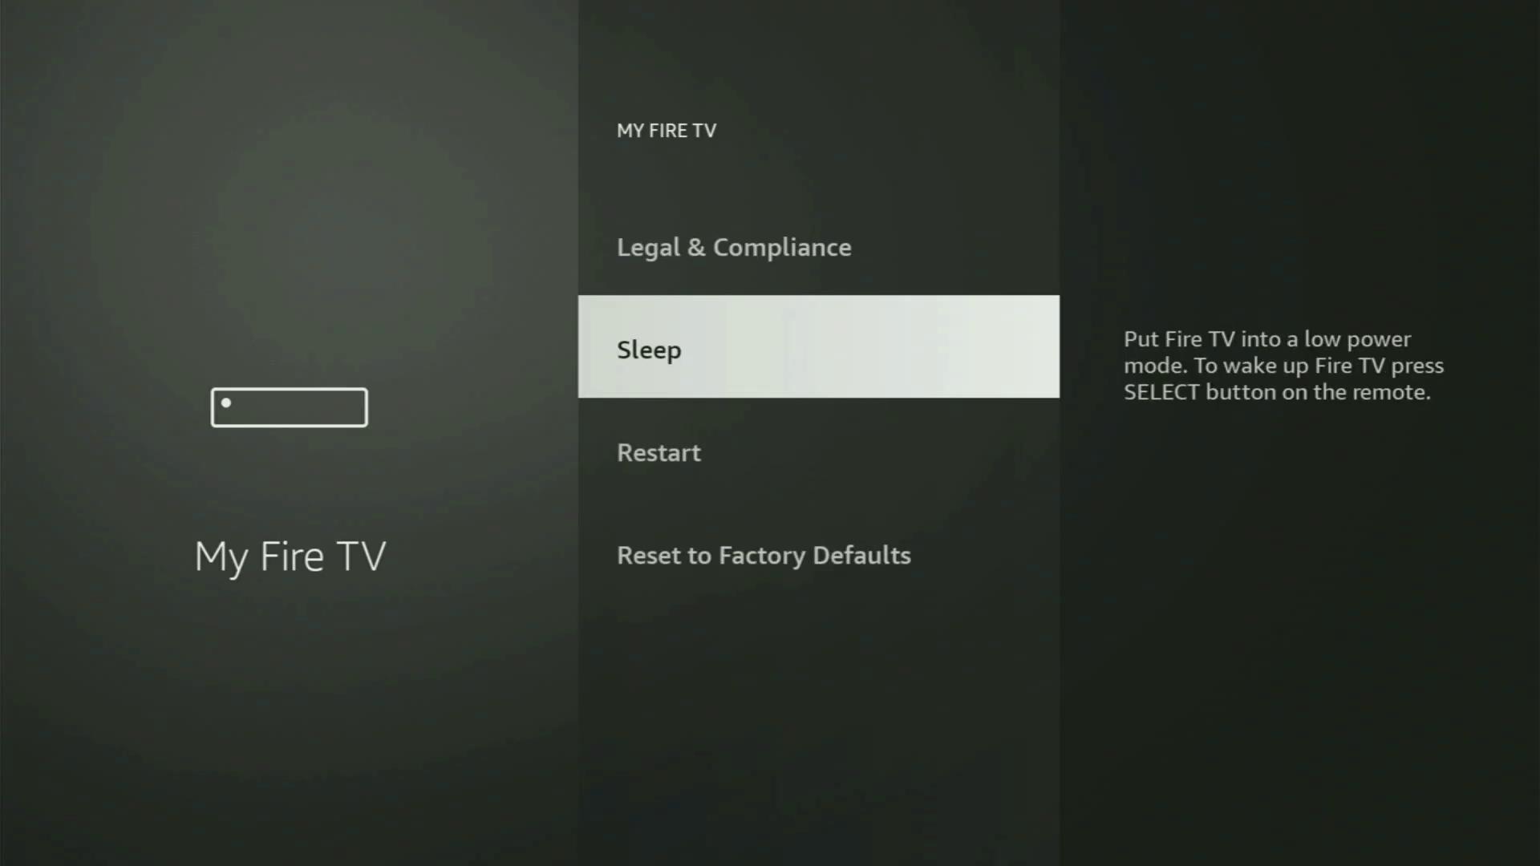
key(Up)
key(Up)
key(Up)
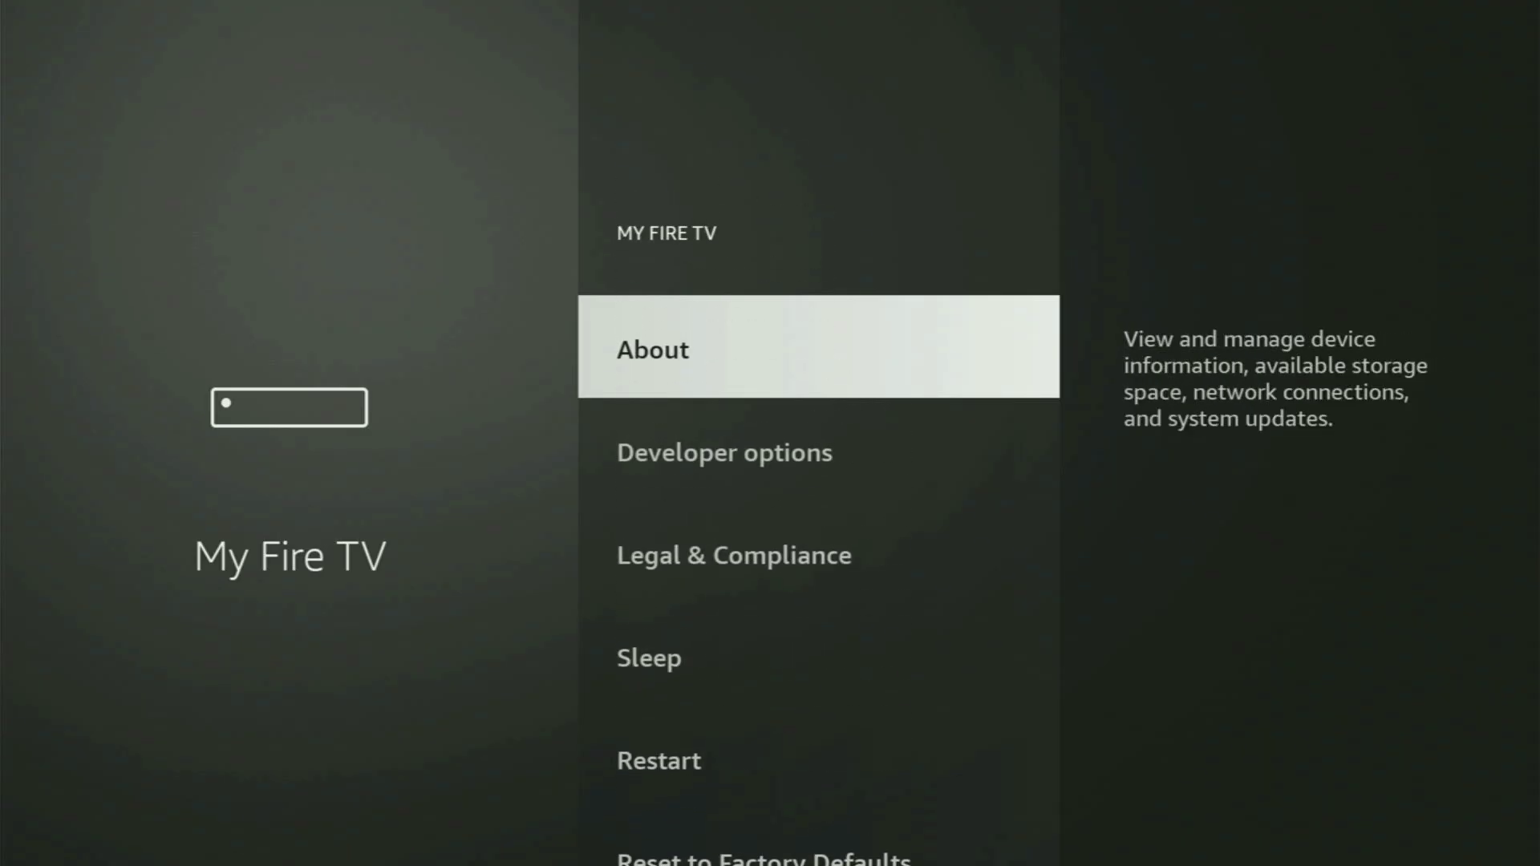
key(Down)
key(Down)
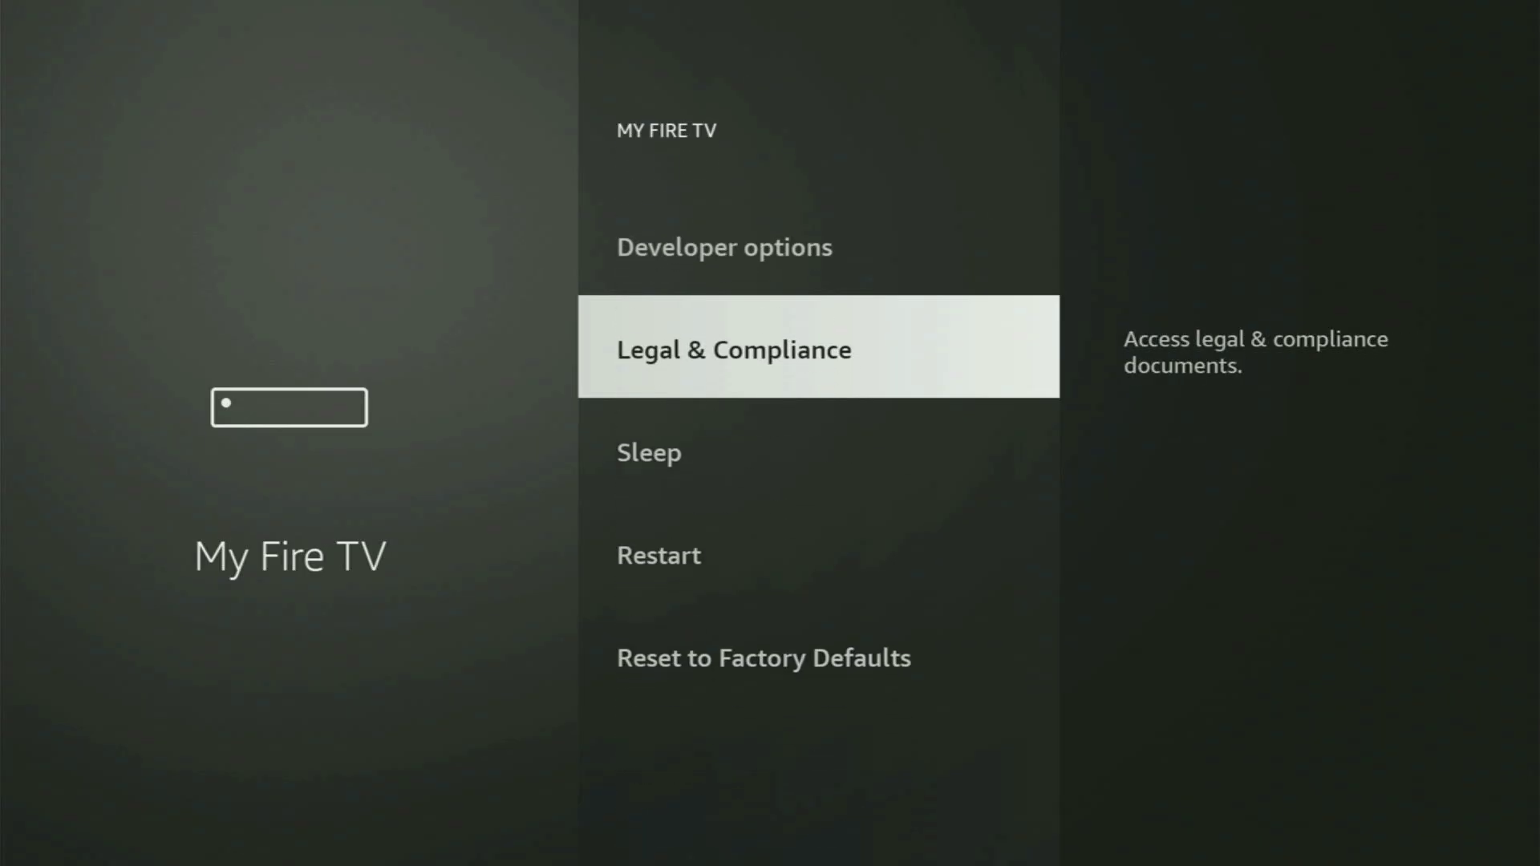
key(Down)
key(Down)
key(Down)
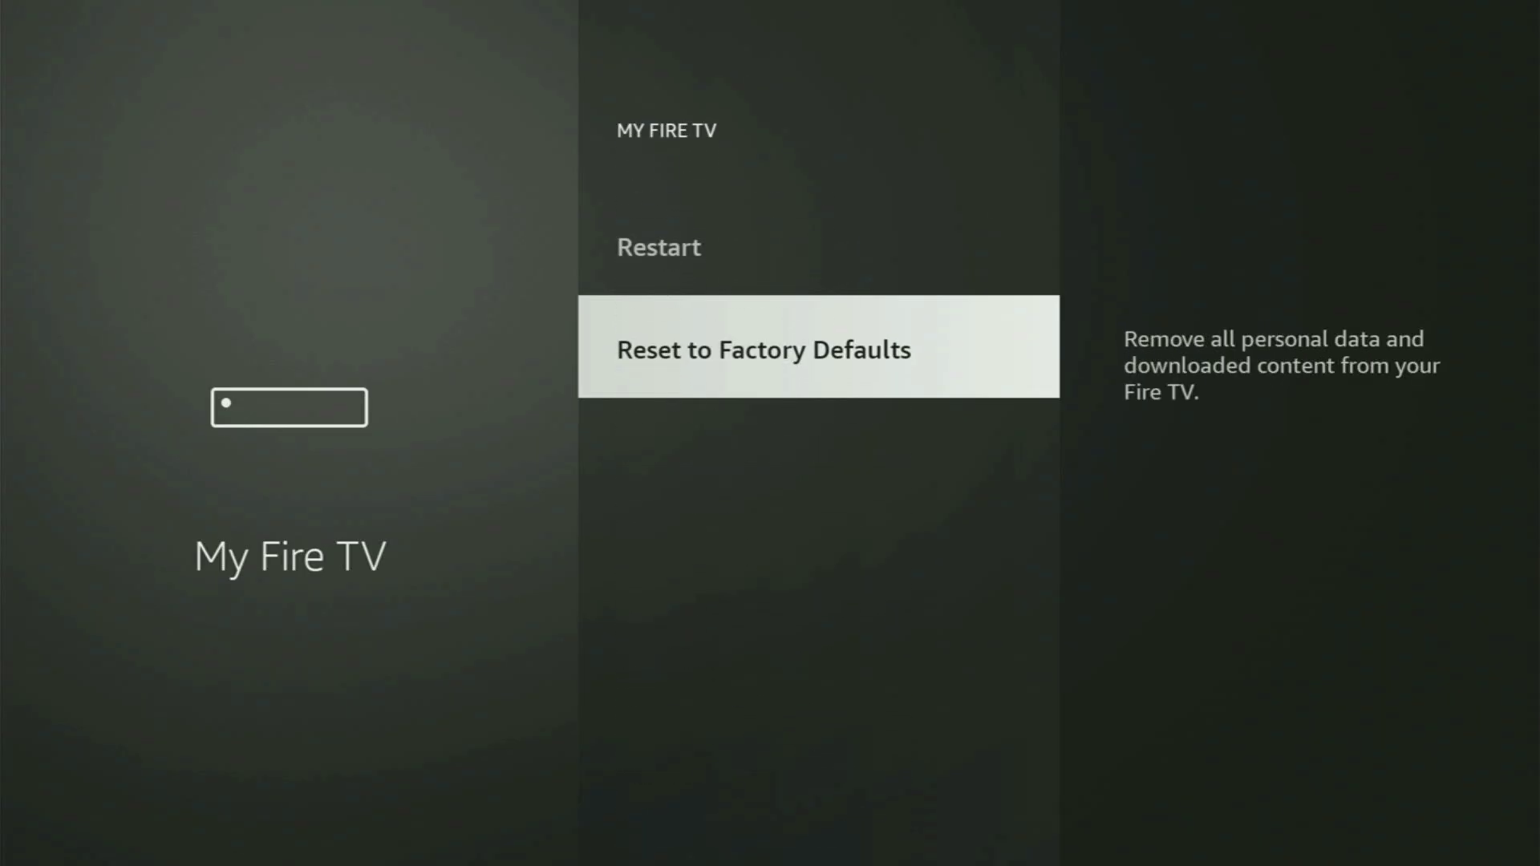
key(Up)
key(Up)
key(Up)
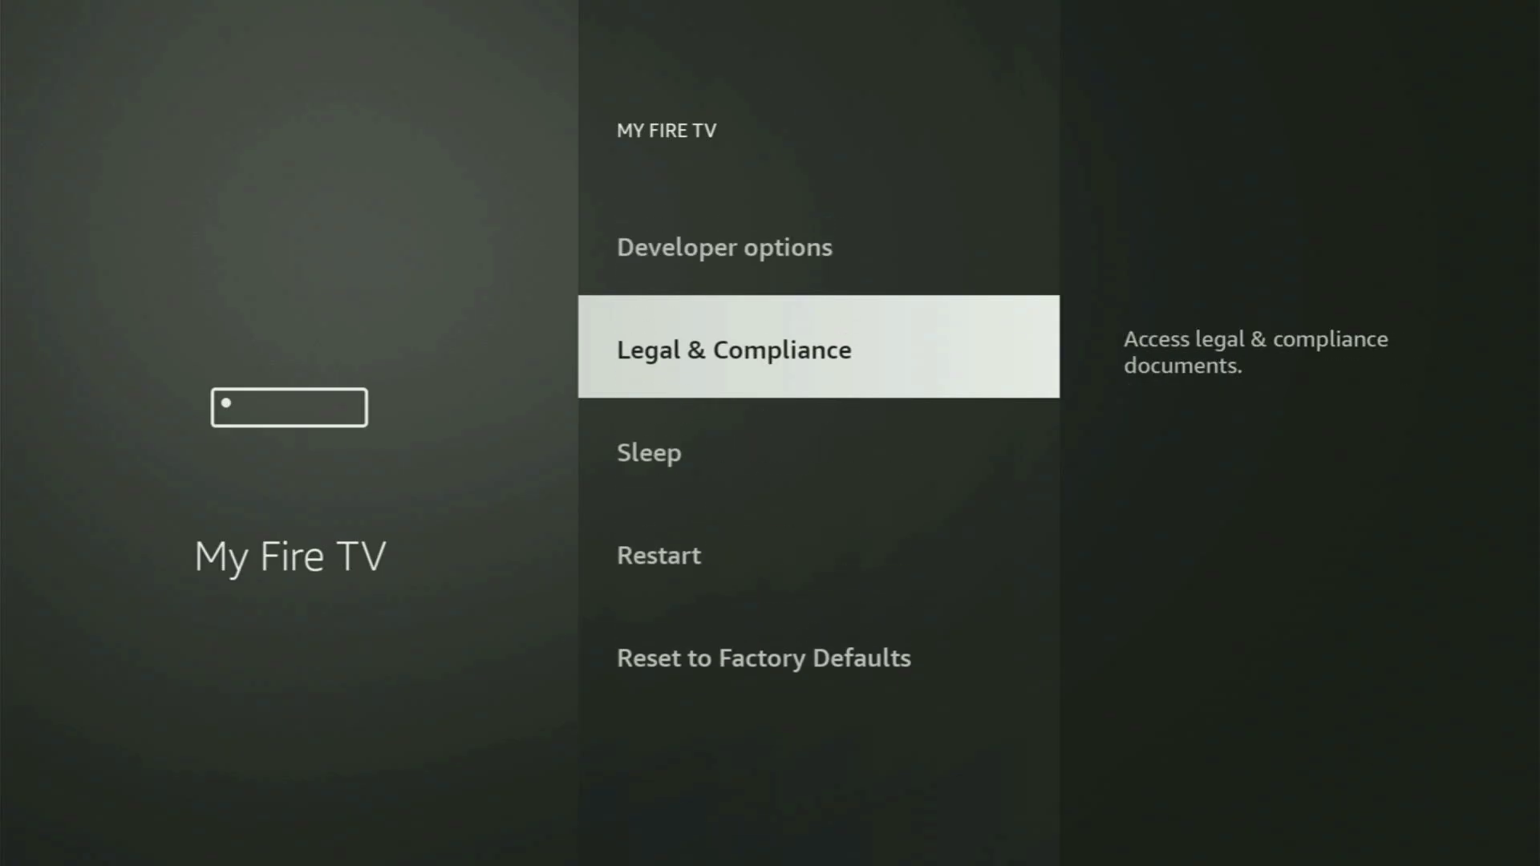
Open the device's About section and view its Fire TV and Storage information
key(Up)
key(Up)
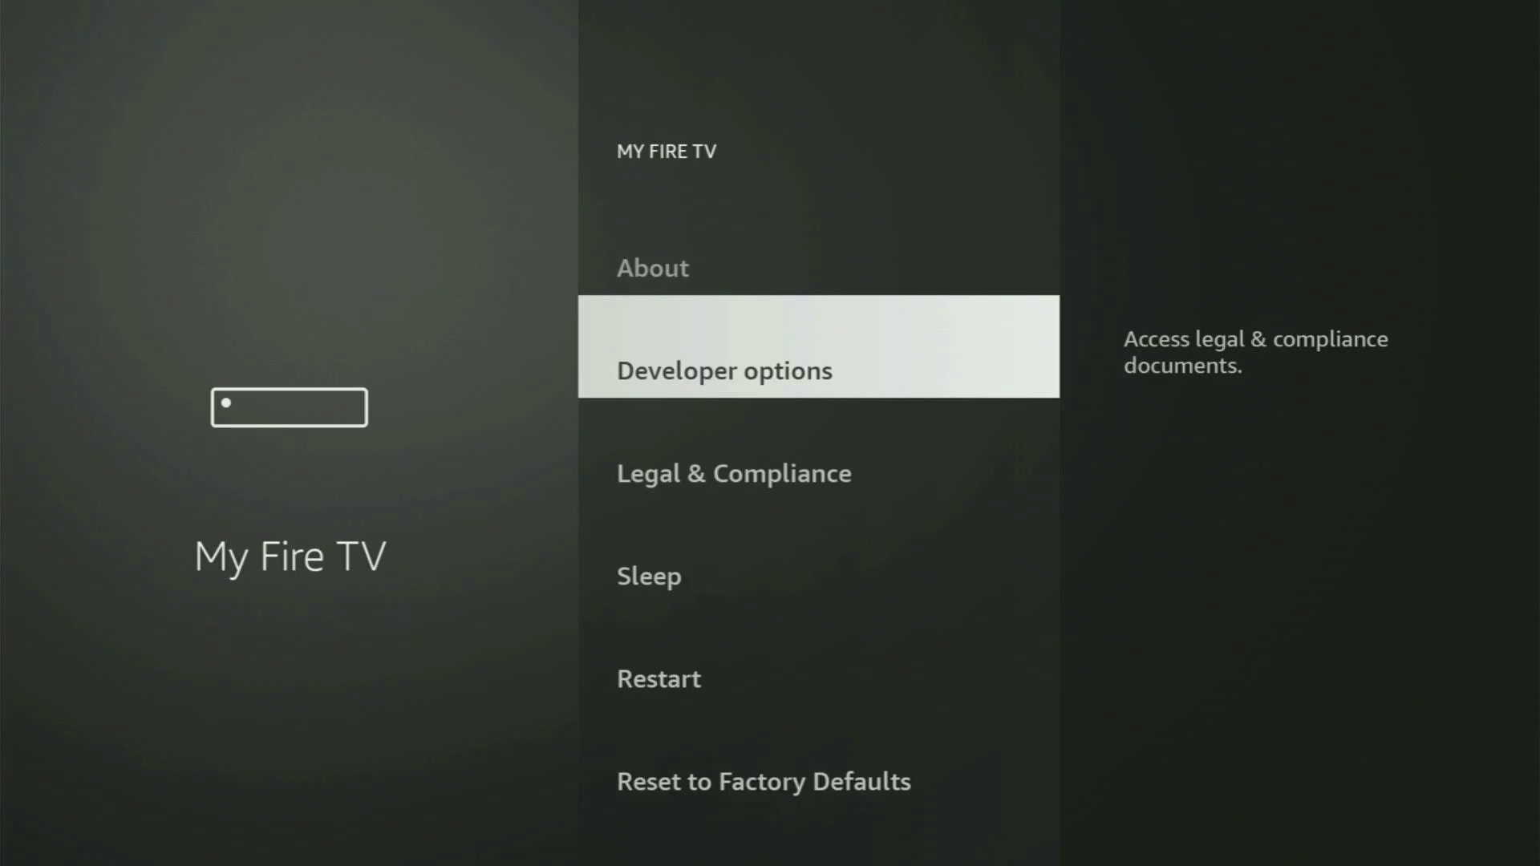
key(Return)
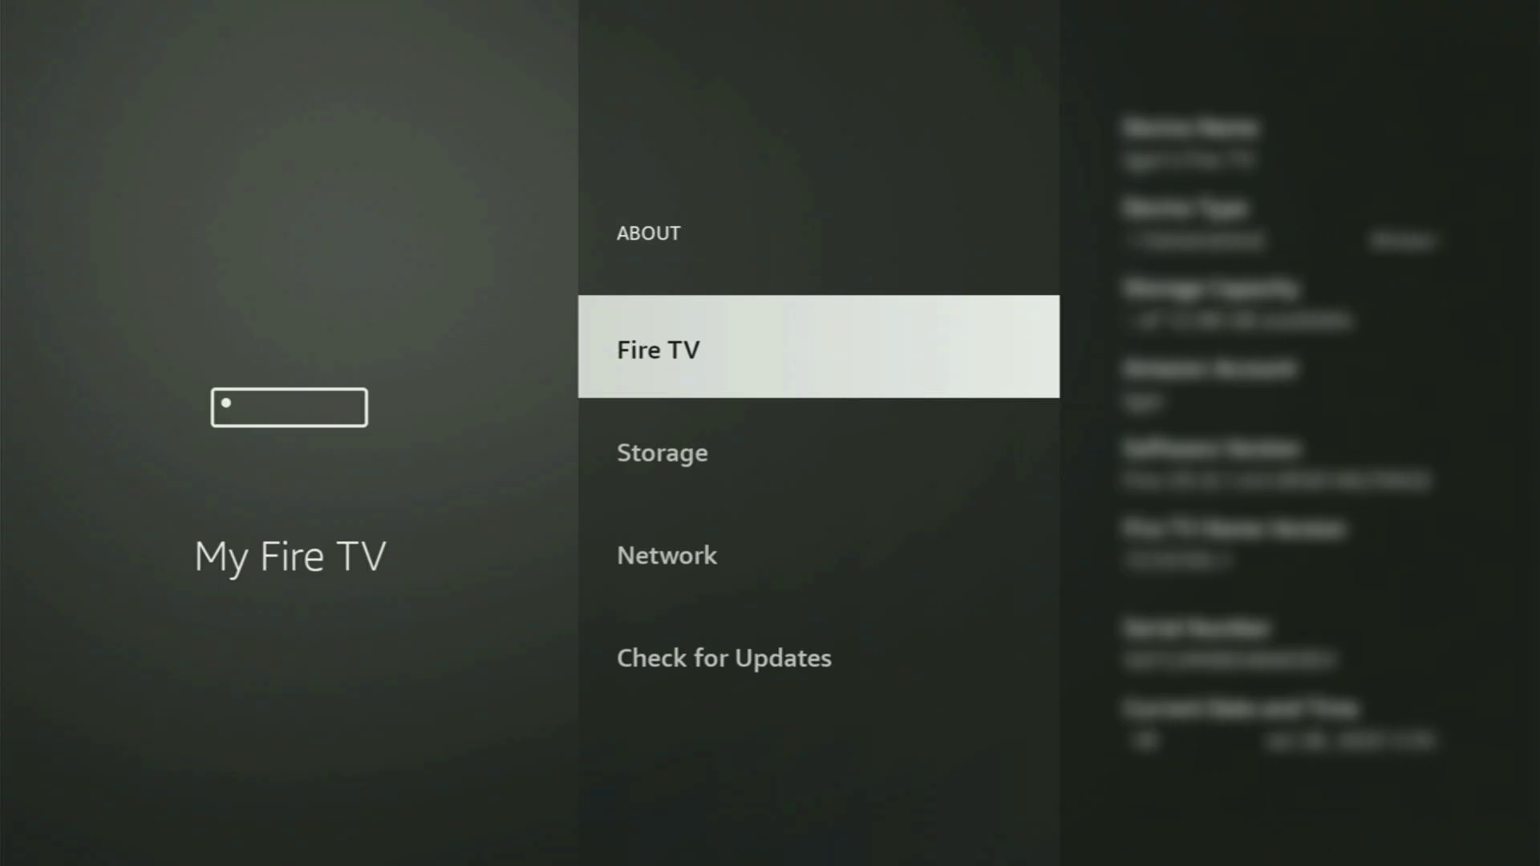
key(Return)
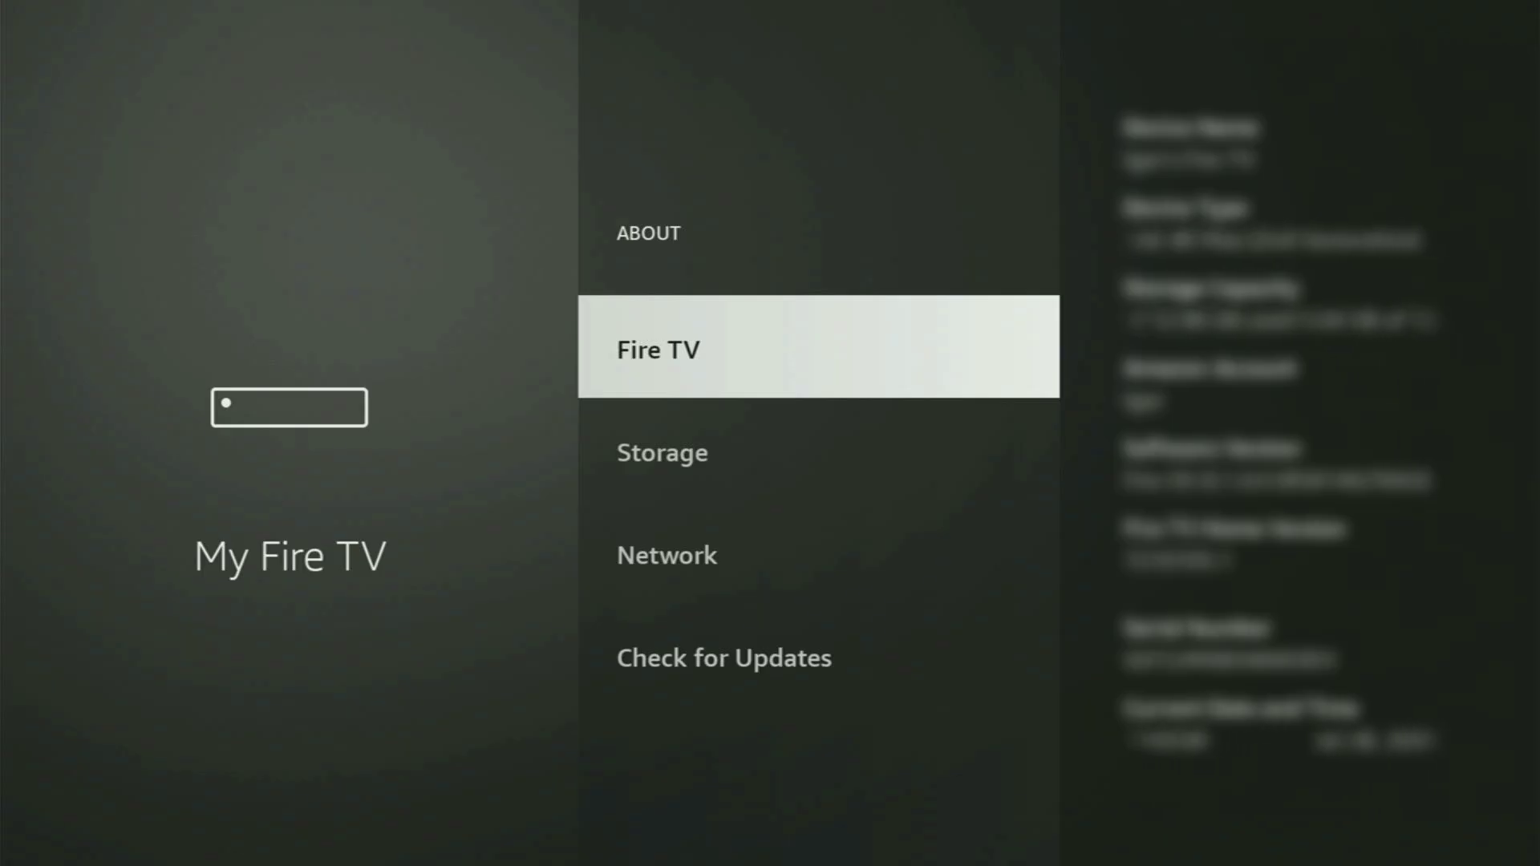
key(Down)
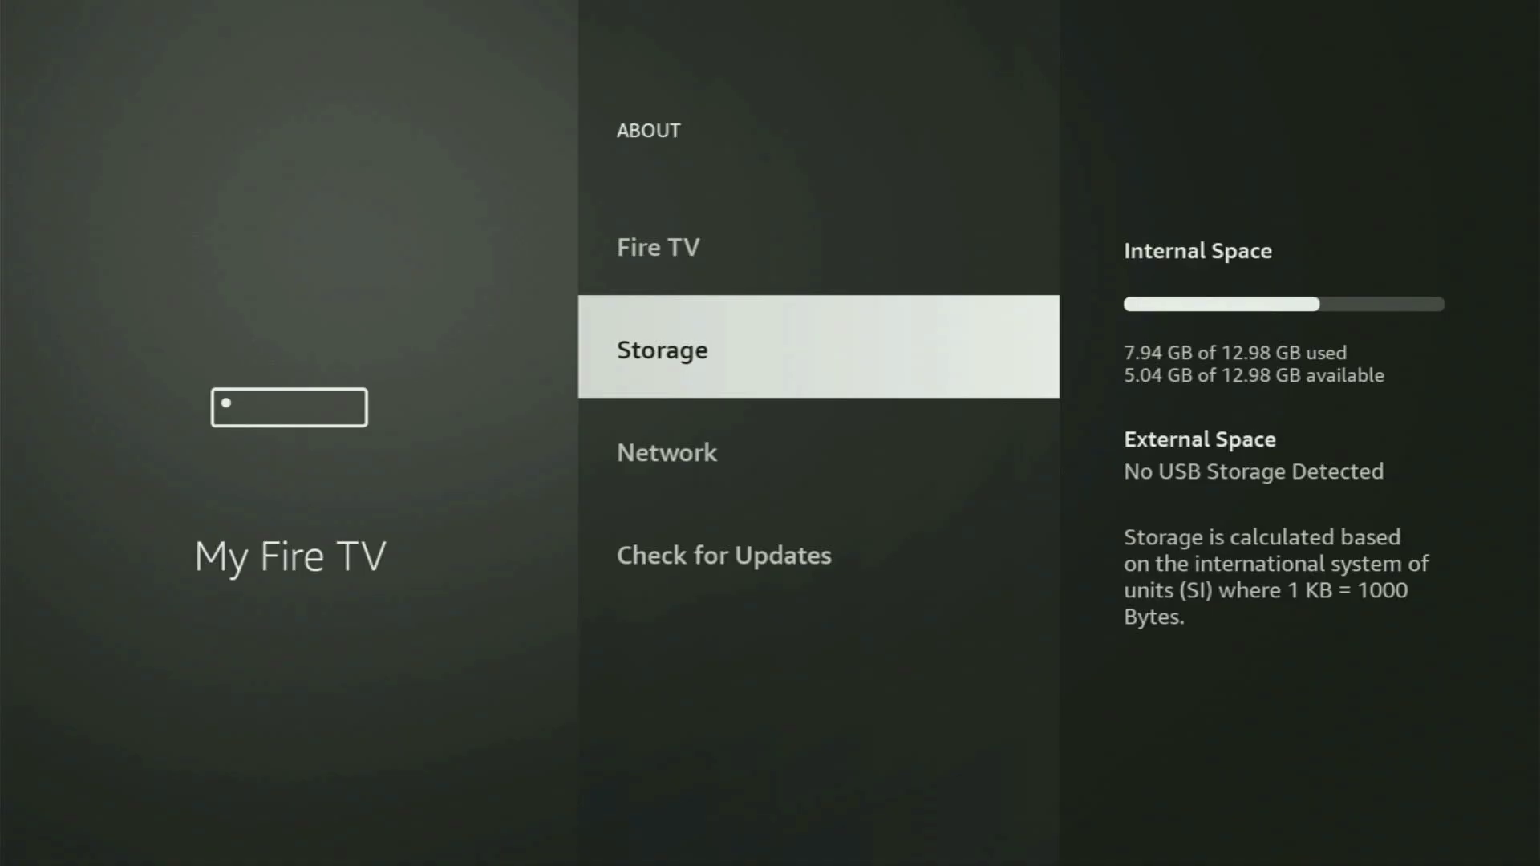
Leave the About section and open the Install unknown apps list in Developer options
key(Escape)
key(Down)
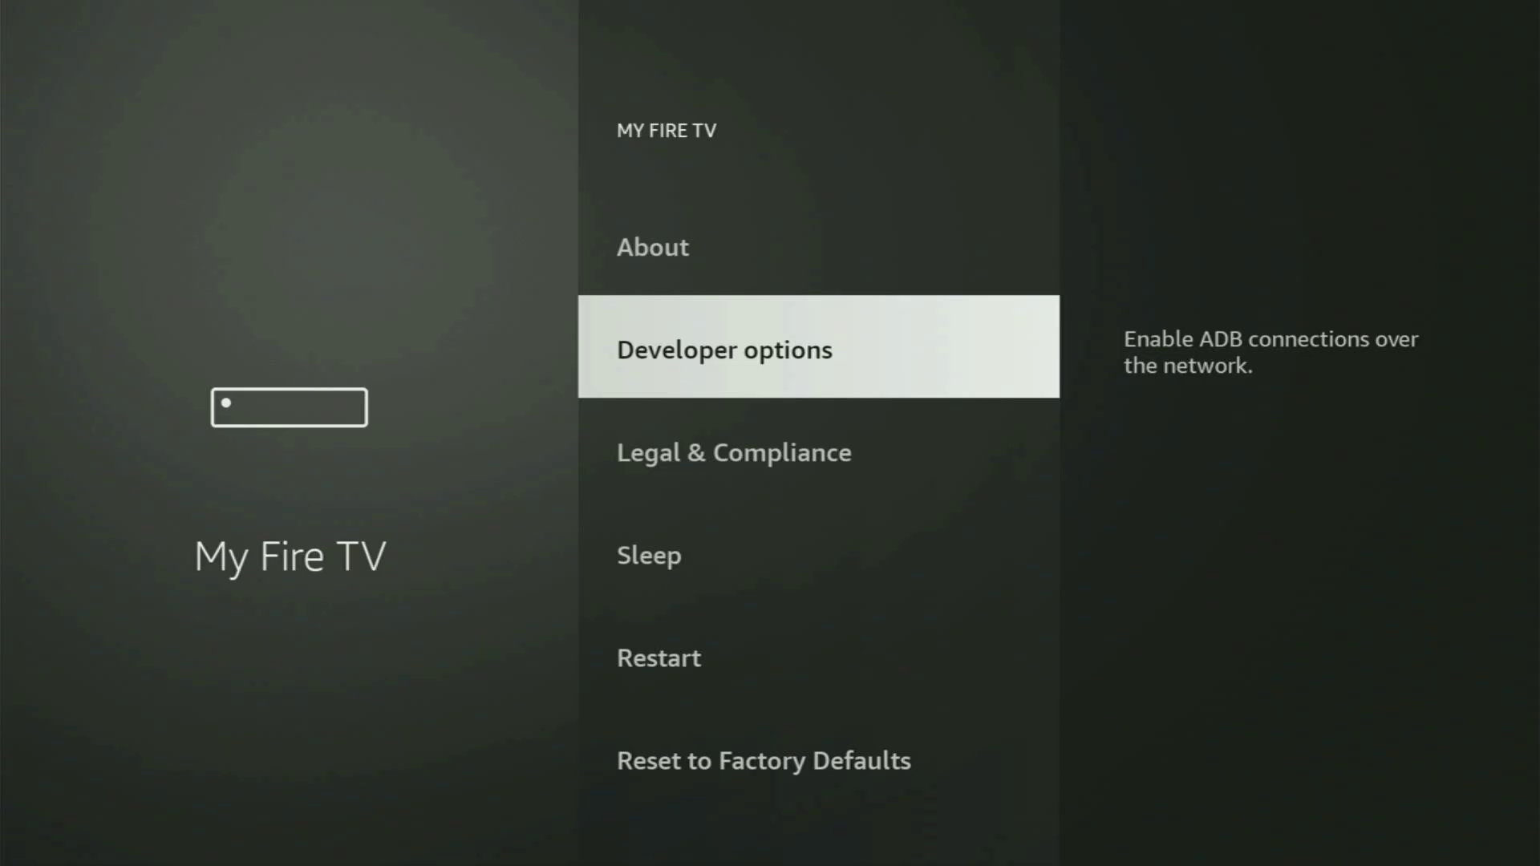
key(Return)
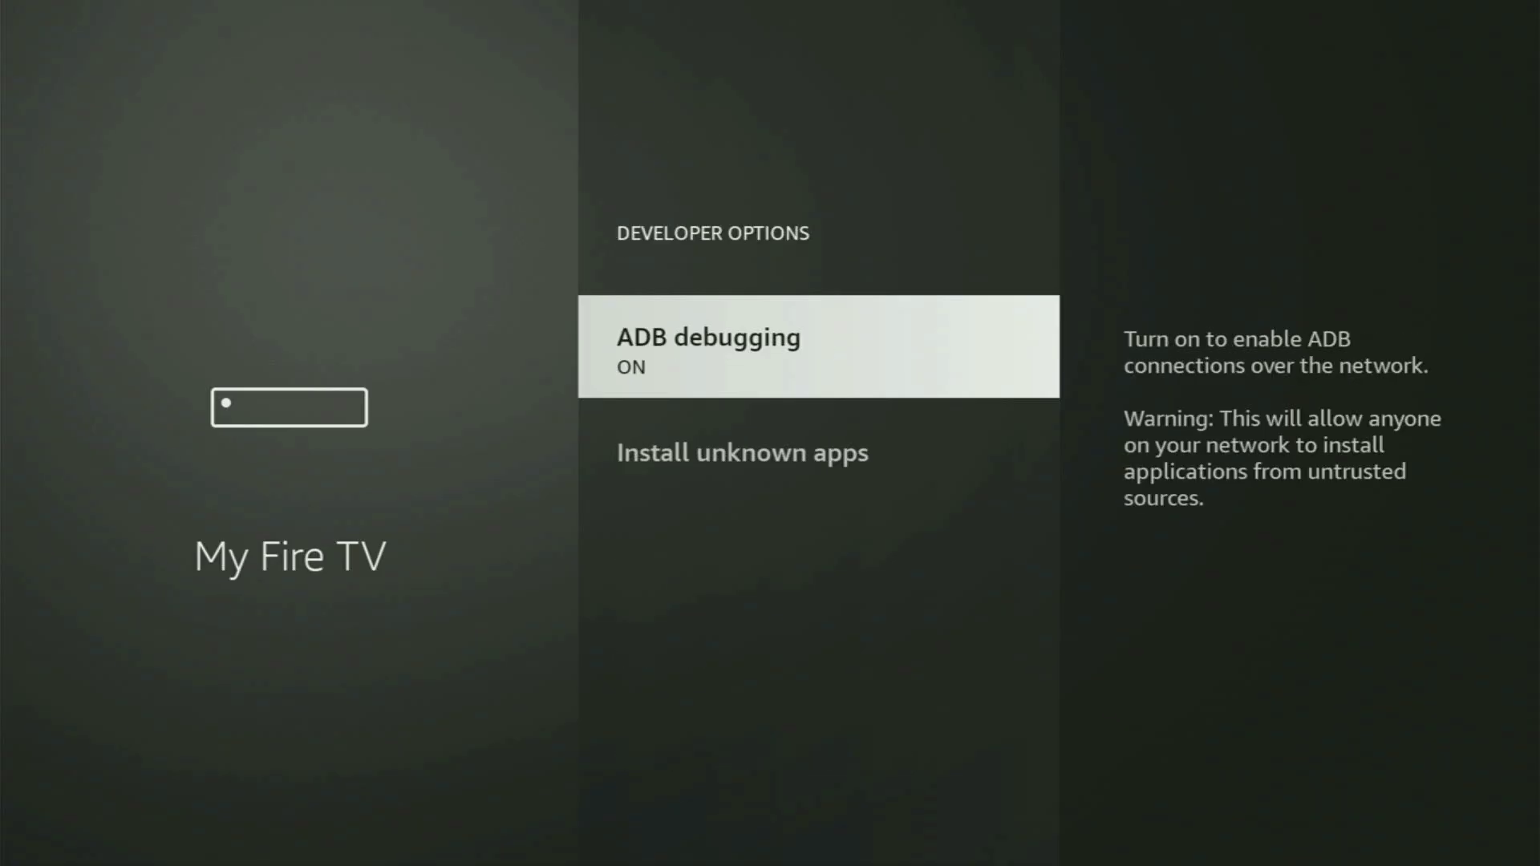
key(Down)
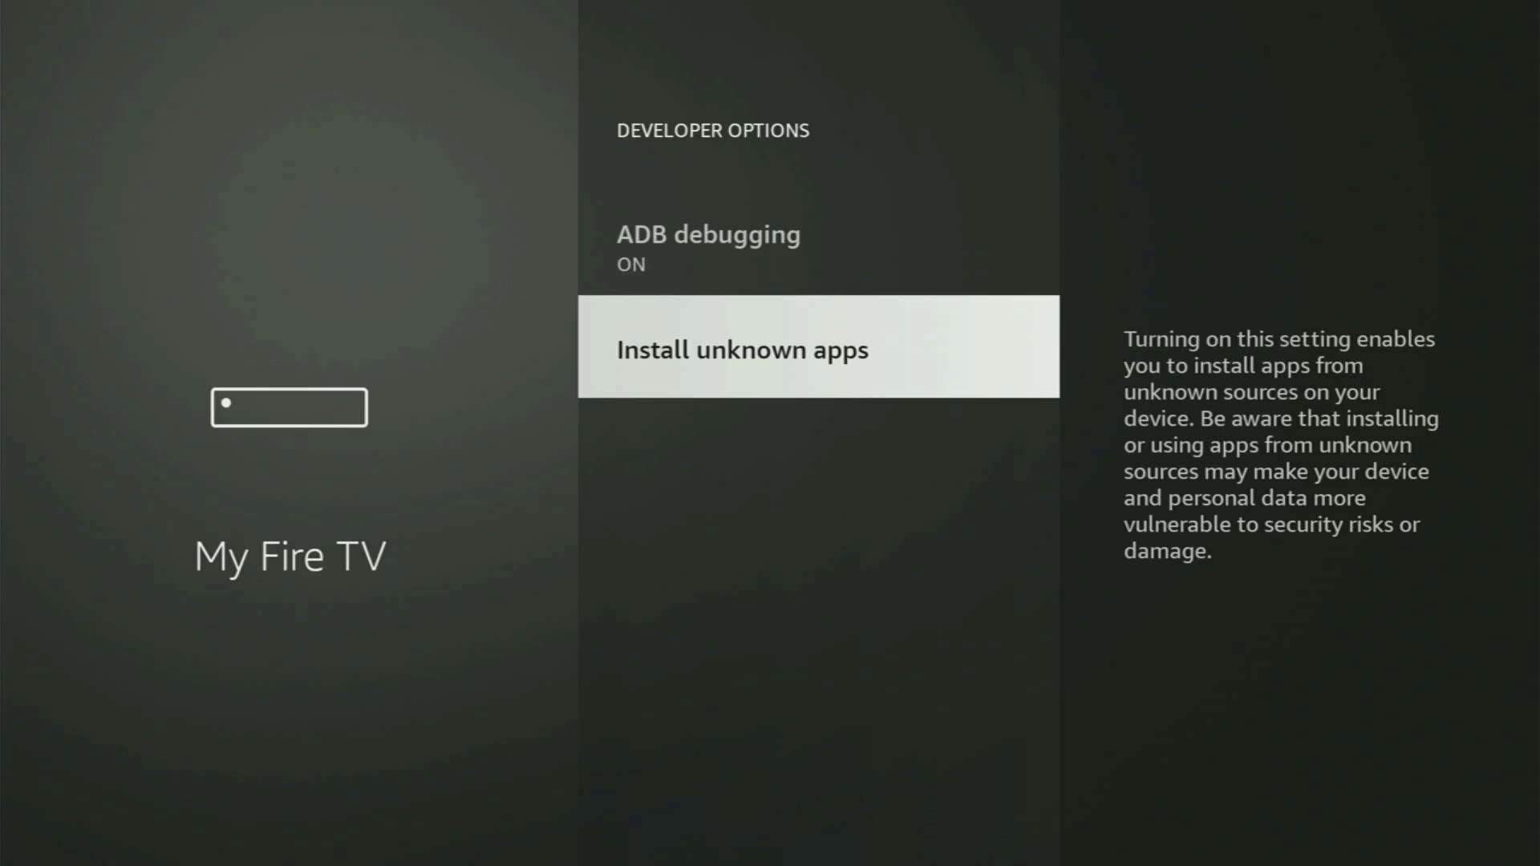
key(Return)
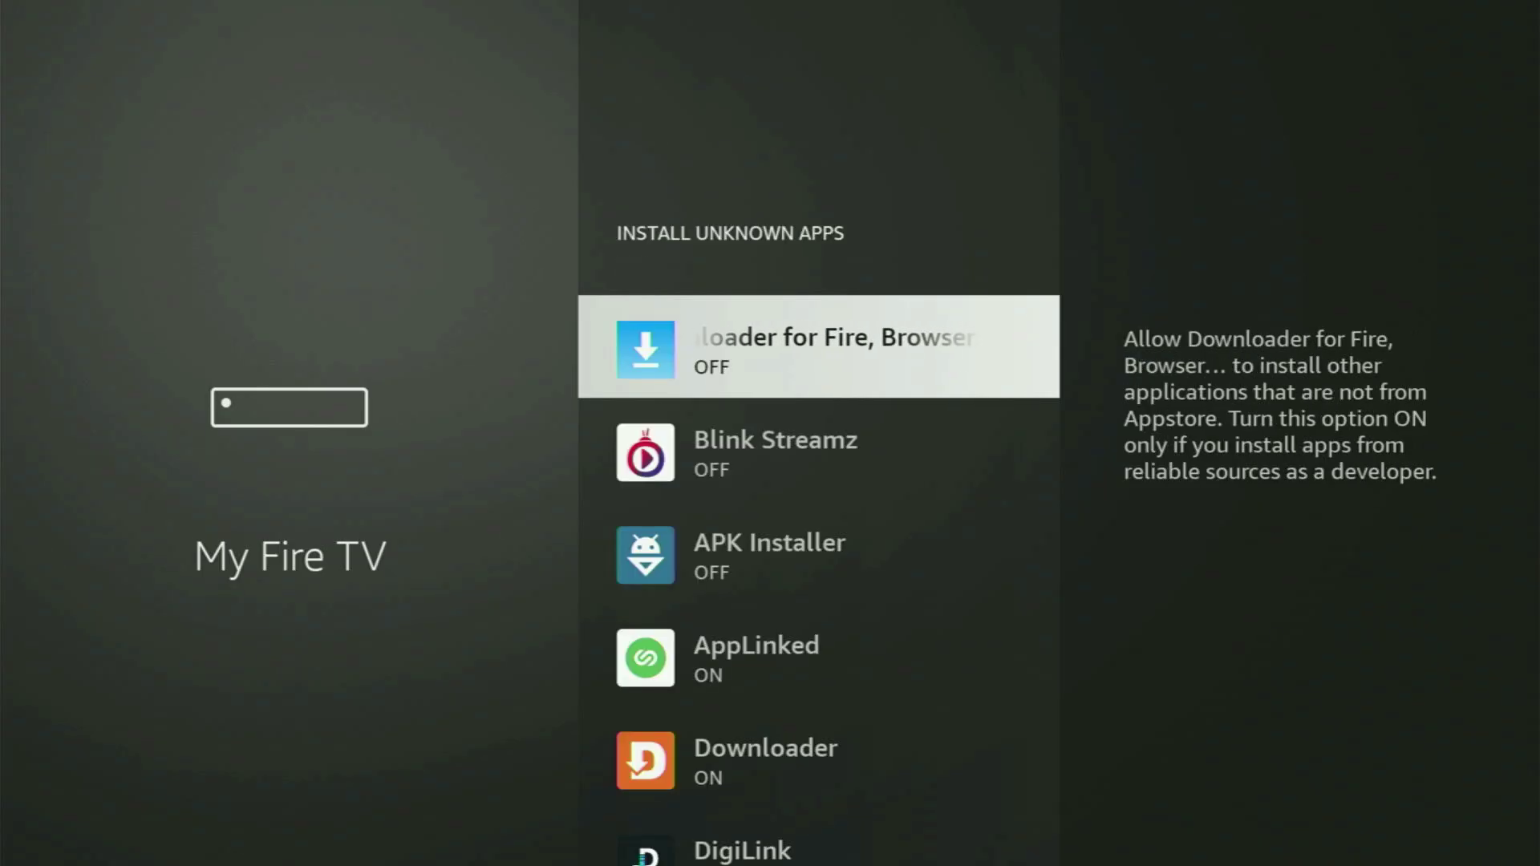
Toggle Downloader's permission to install unknown apps, leaving it ON
key(Down)
key(Down)
key(Down)
key(Down)
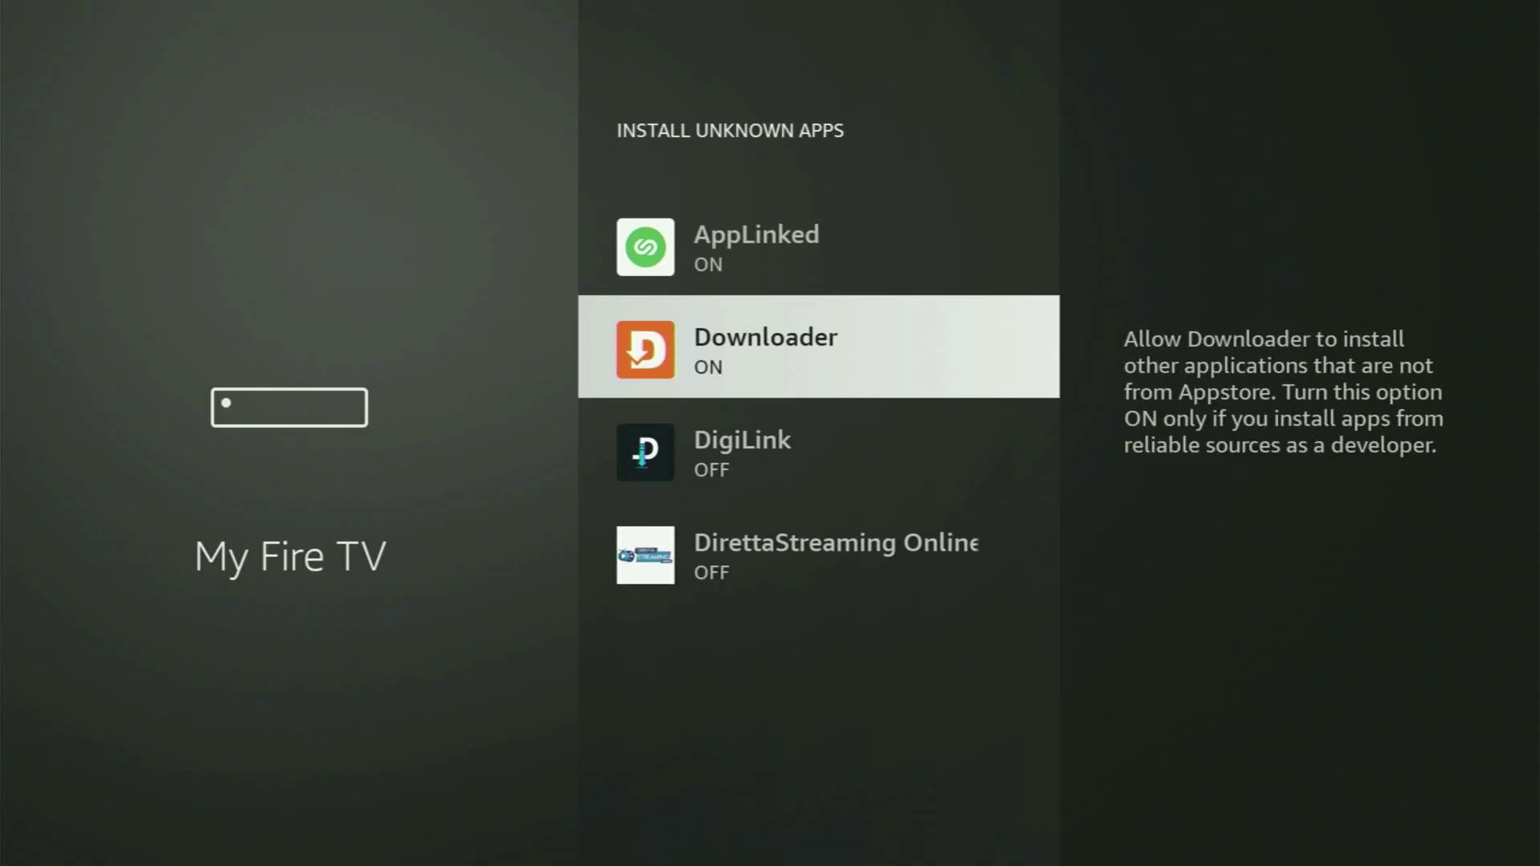
key(Return)
key(Return)
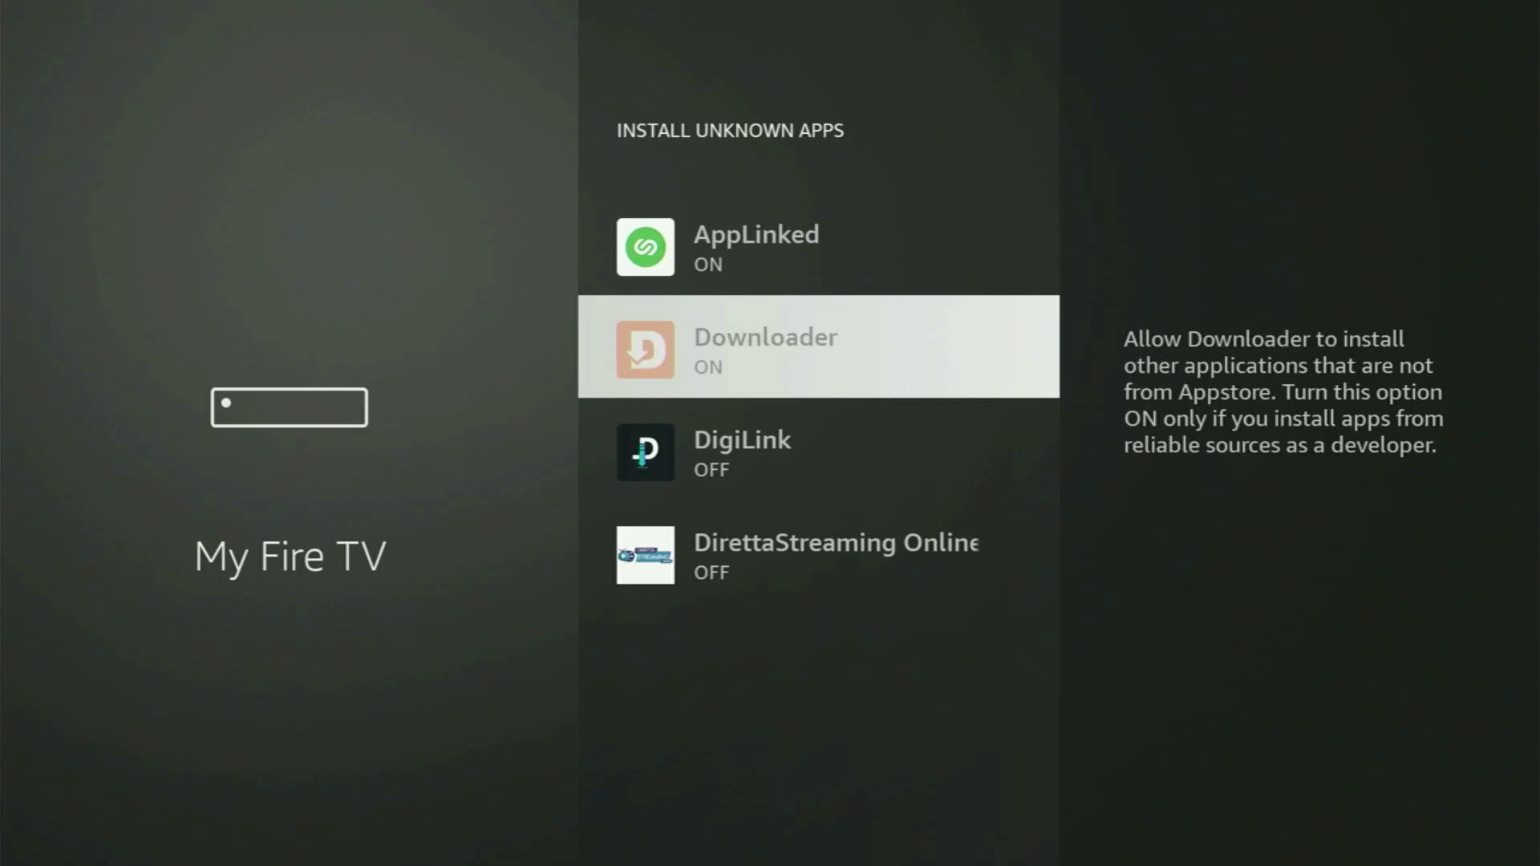
key(Return)
Look through the apps in the Install Unknown Apps list, from Downloader for Fire to DirettaStreaming Online, checking their ON/OFF settings
key(Up)
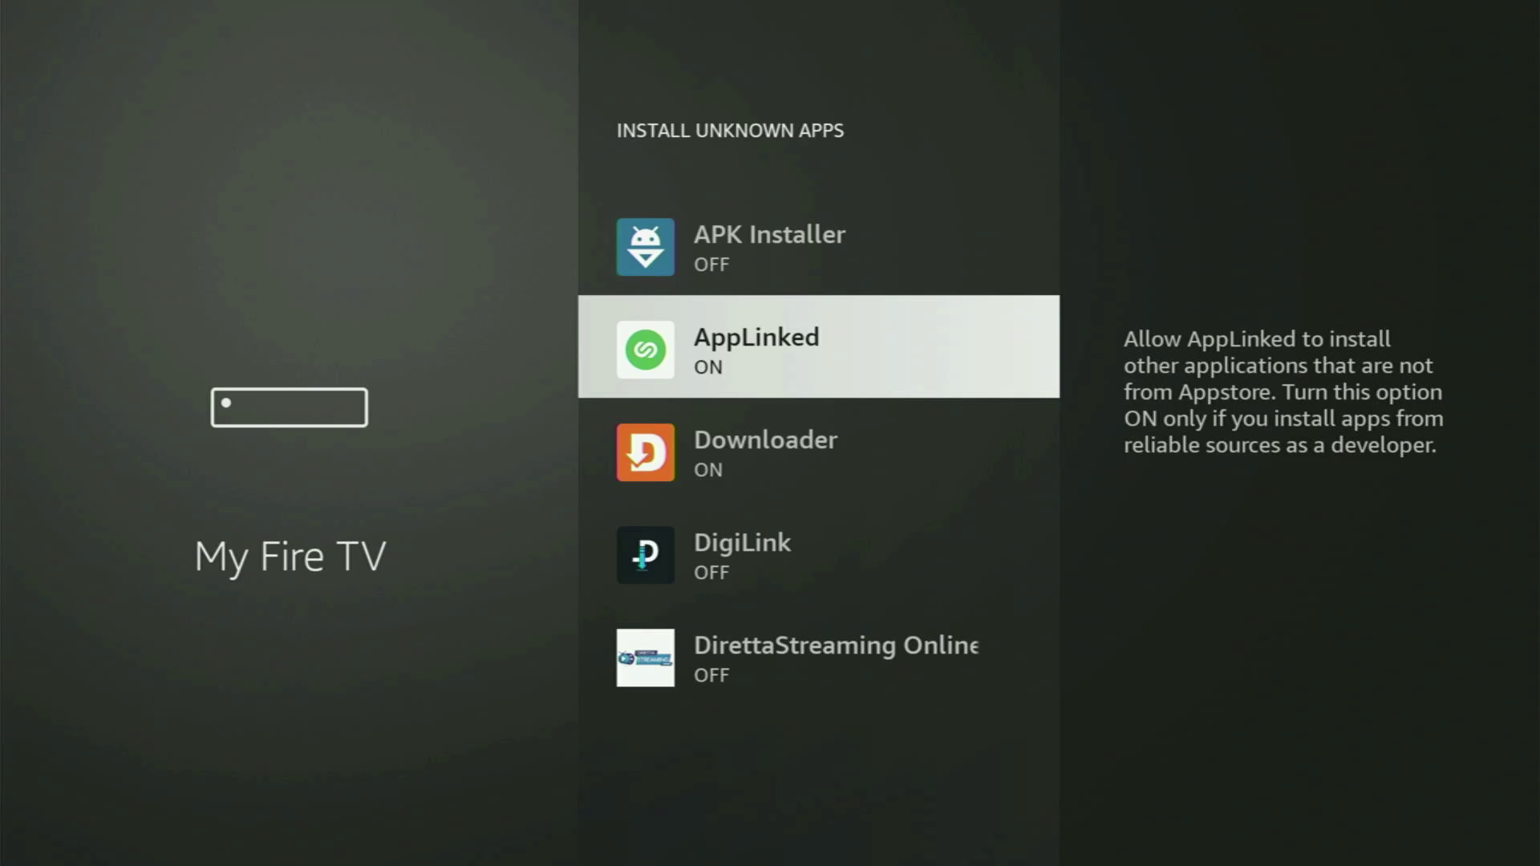
key(Up)
key(Up)
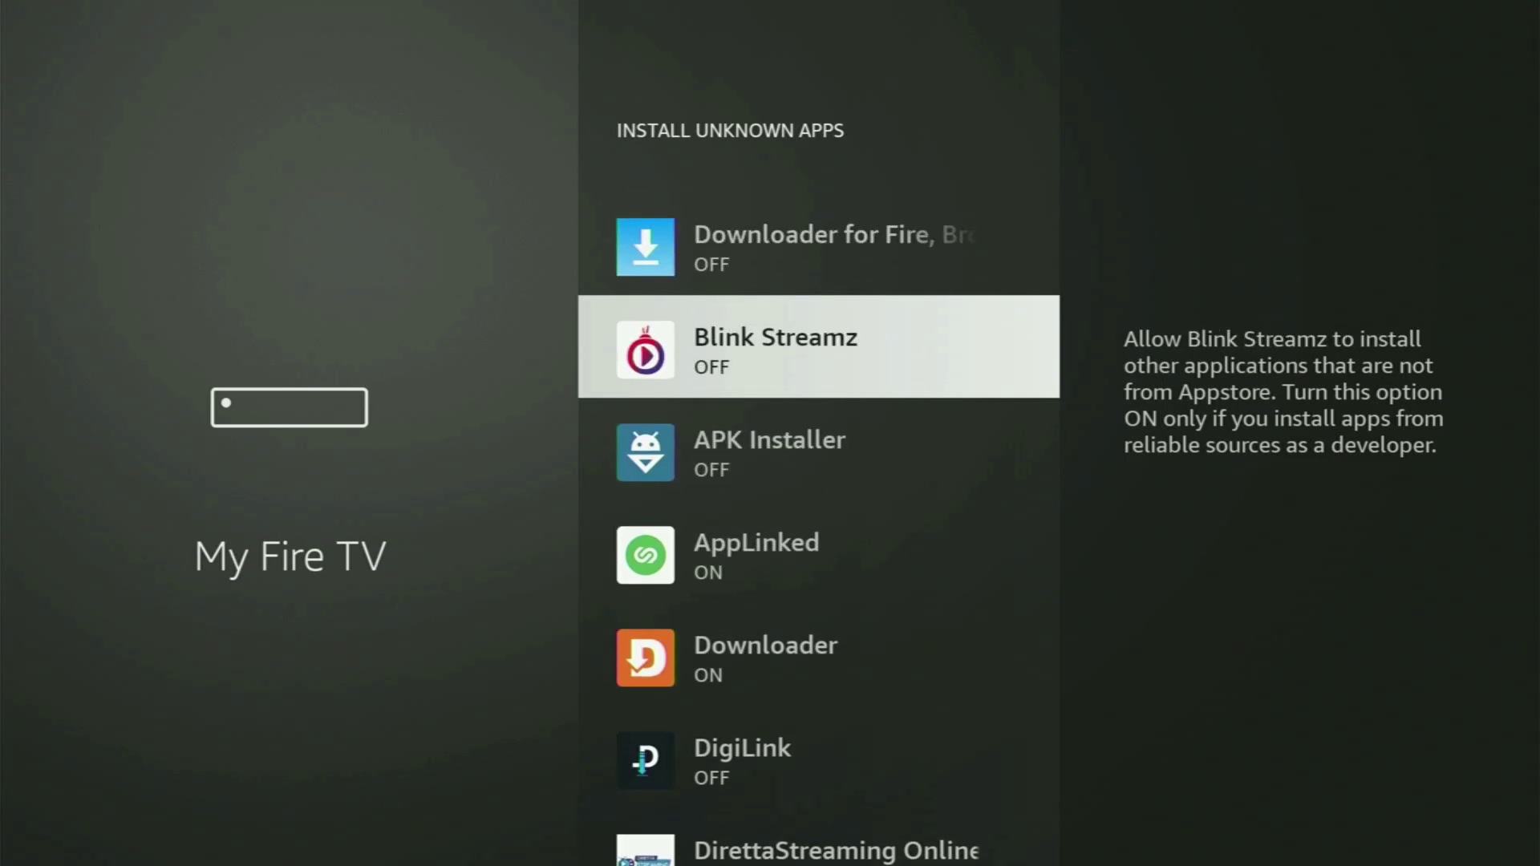
key(Up)
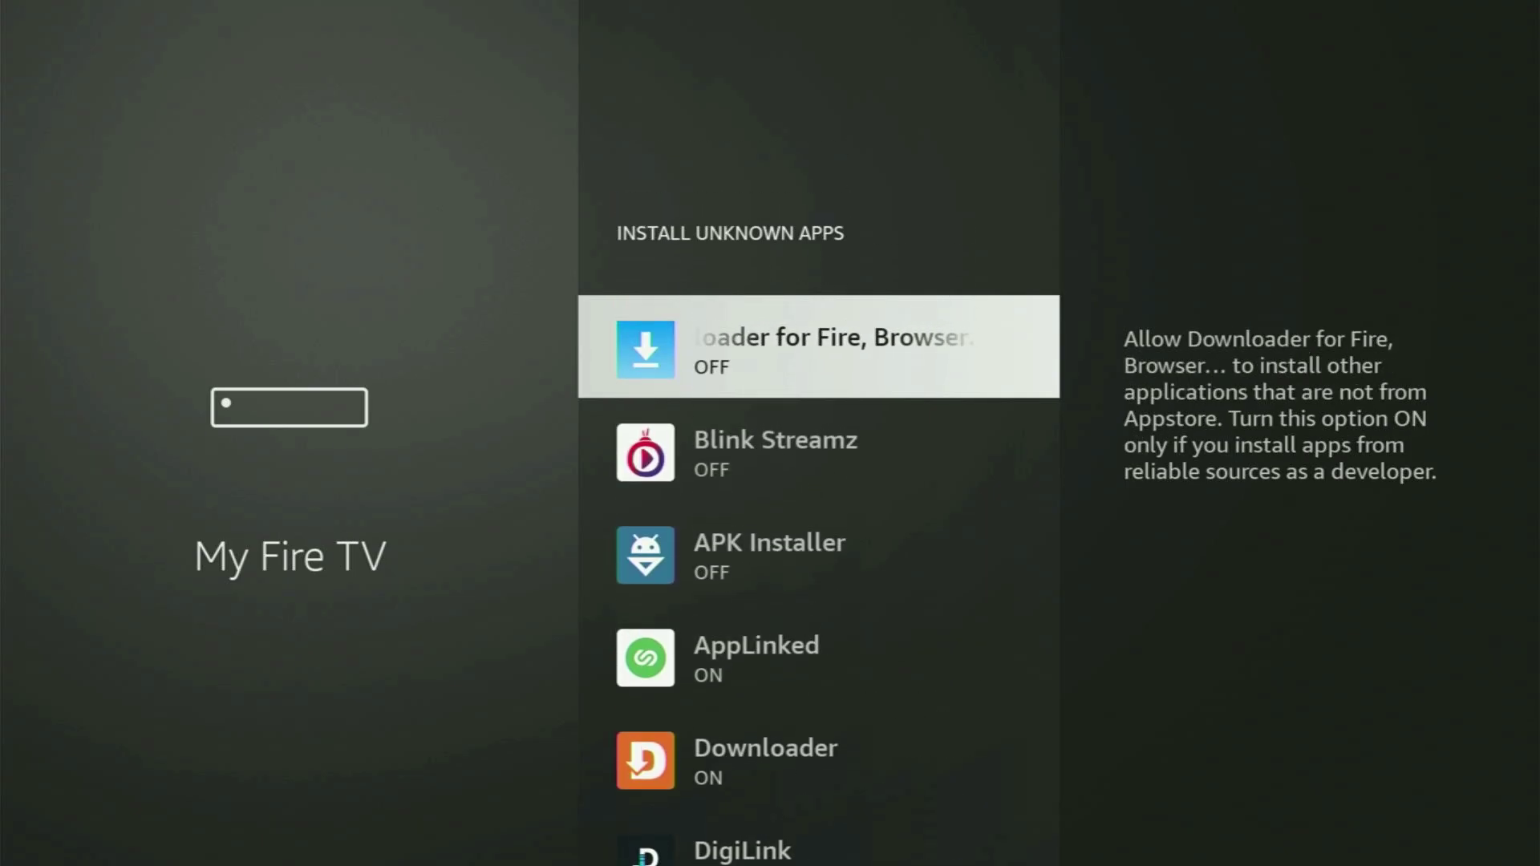
key(Down)
key(Down)
key(Down)
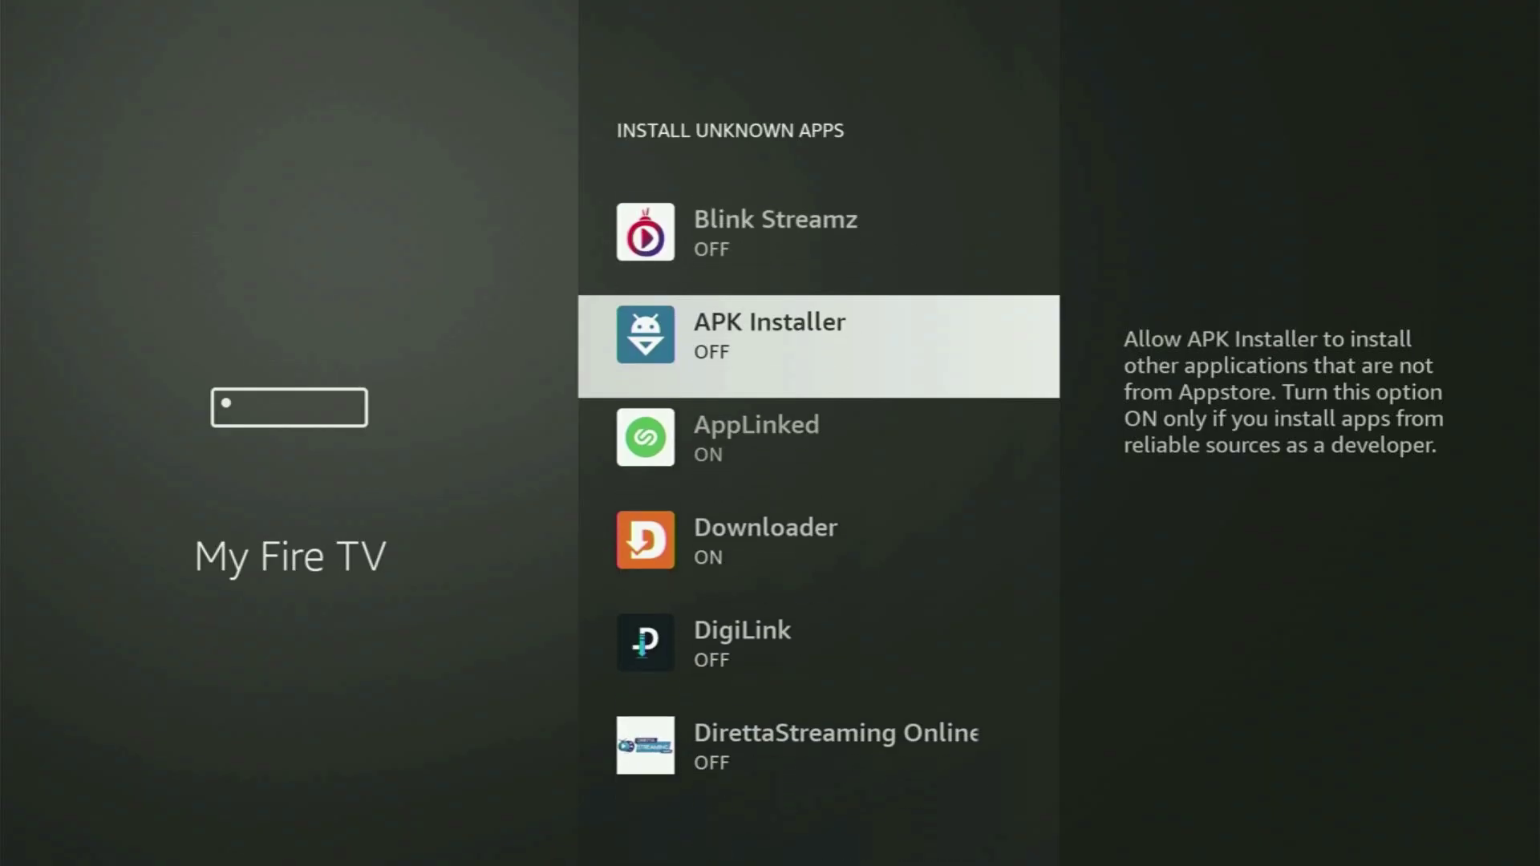
key(Down)
key(Down)
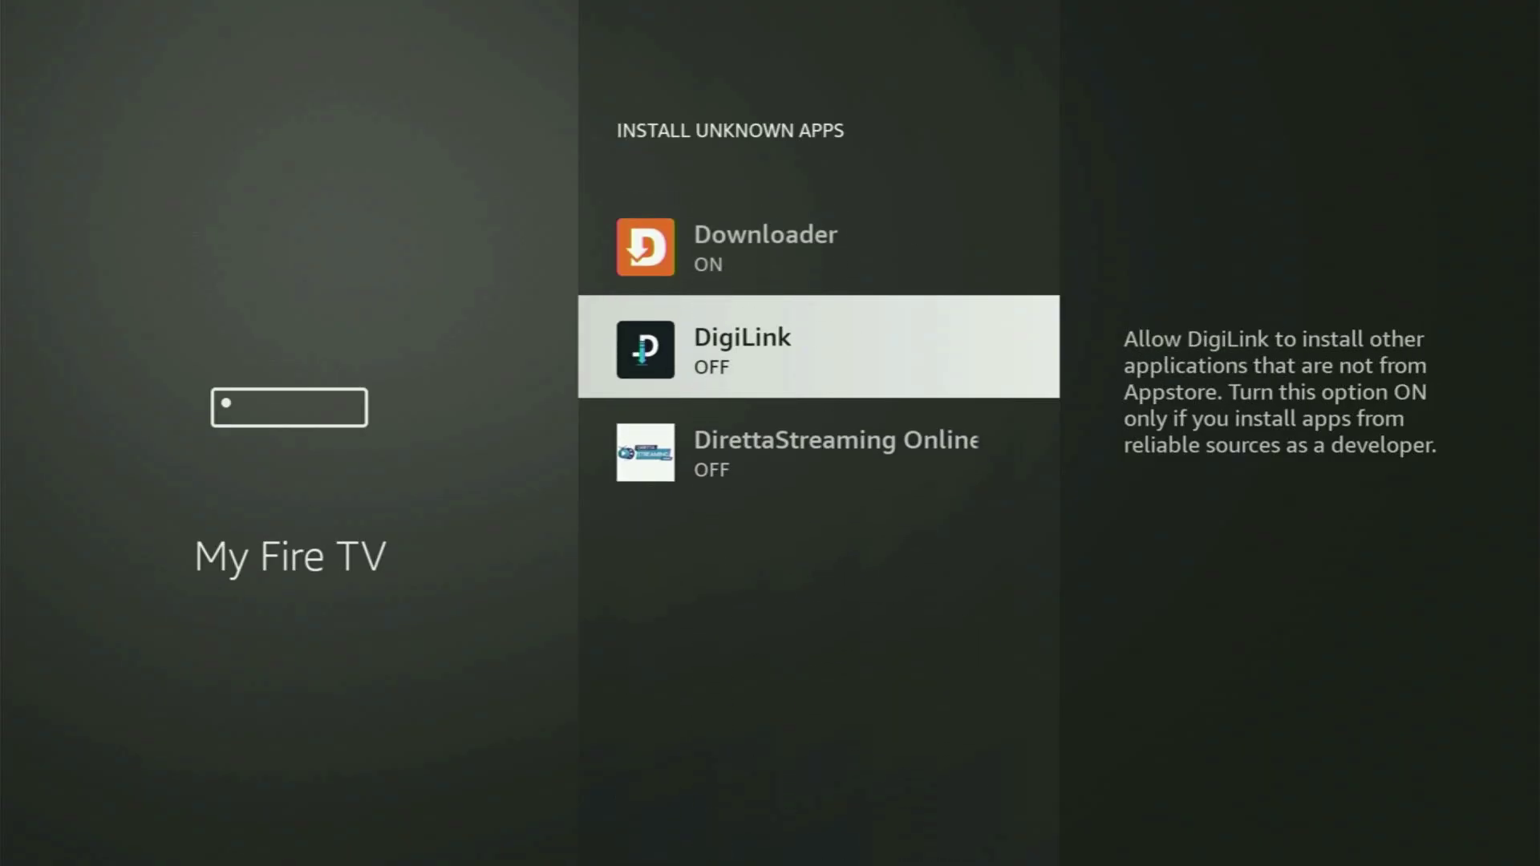
key(Down)
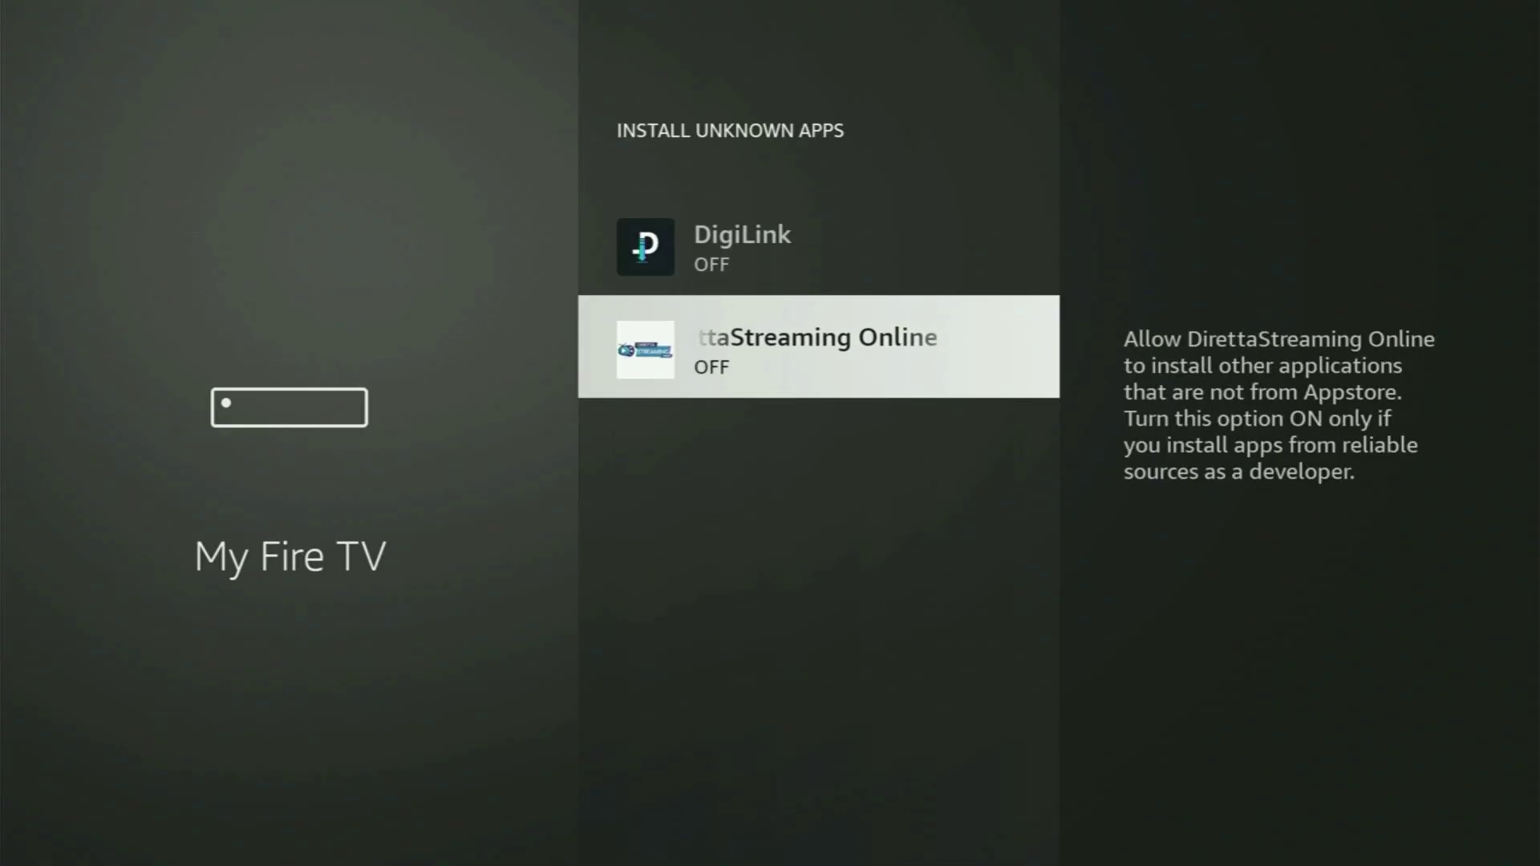
key(Up)
key(Up)
key(Up)
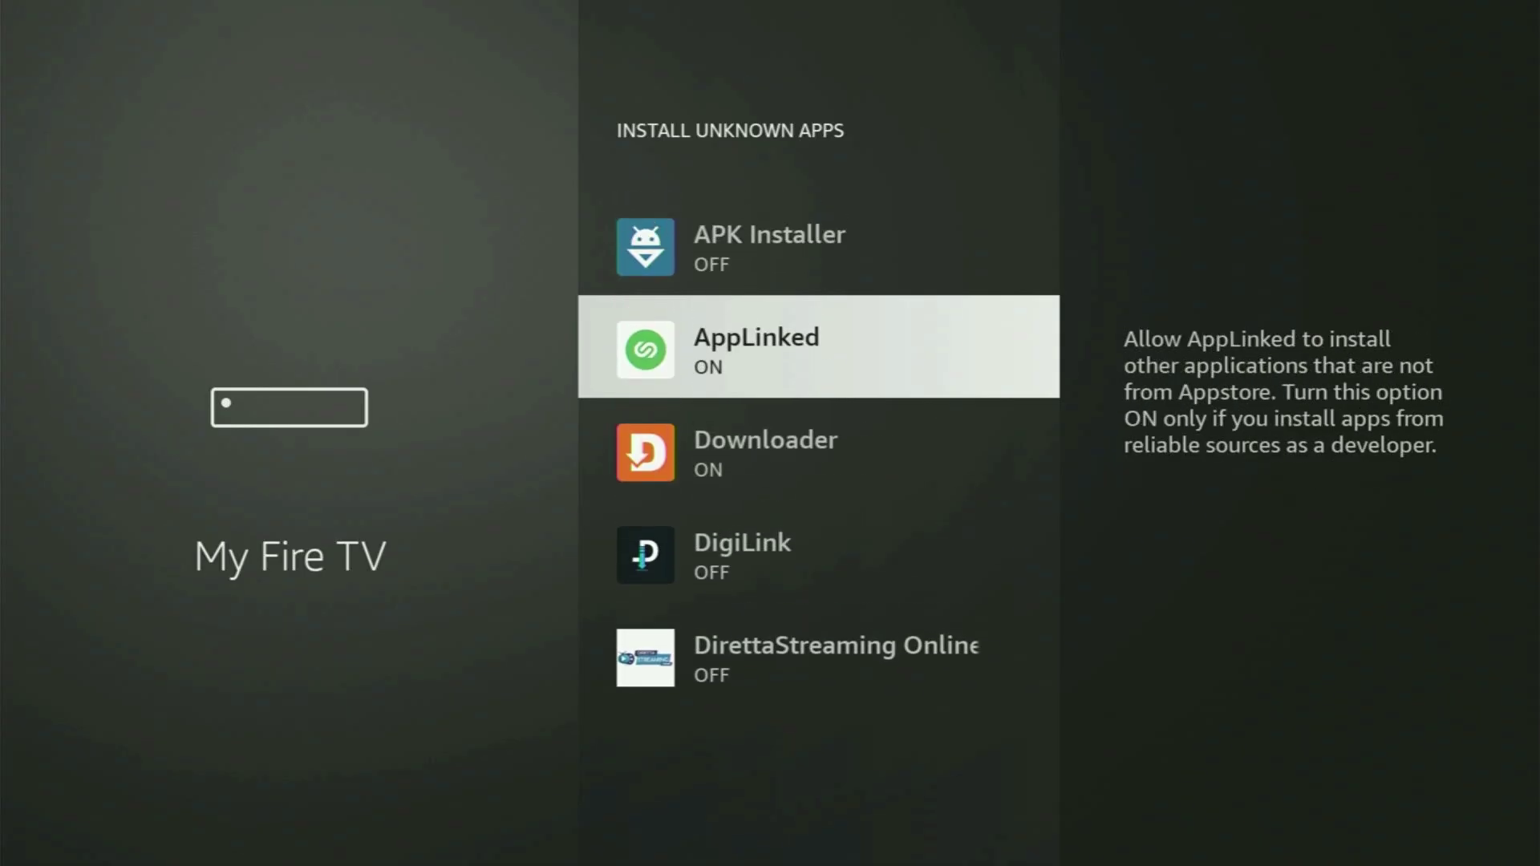
Return to the home screen and open the full Your Apps & Channels list
key(Home)
key(Right)
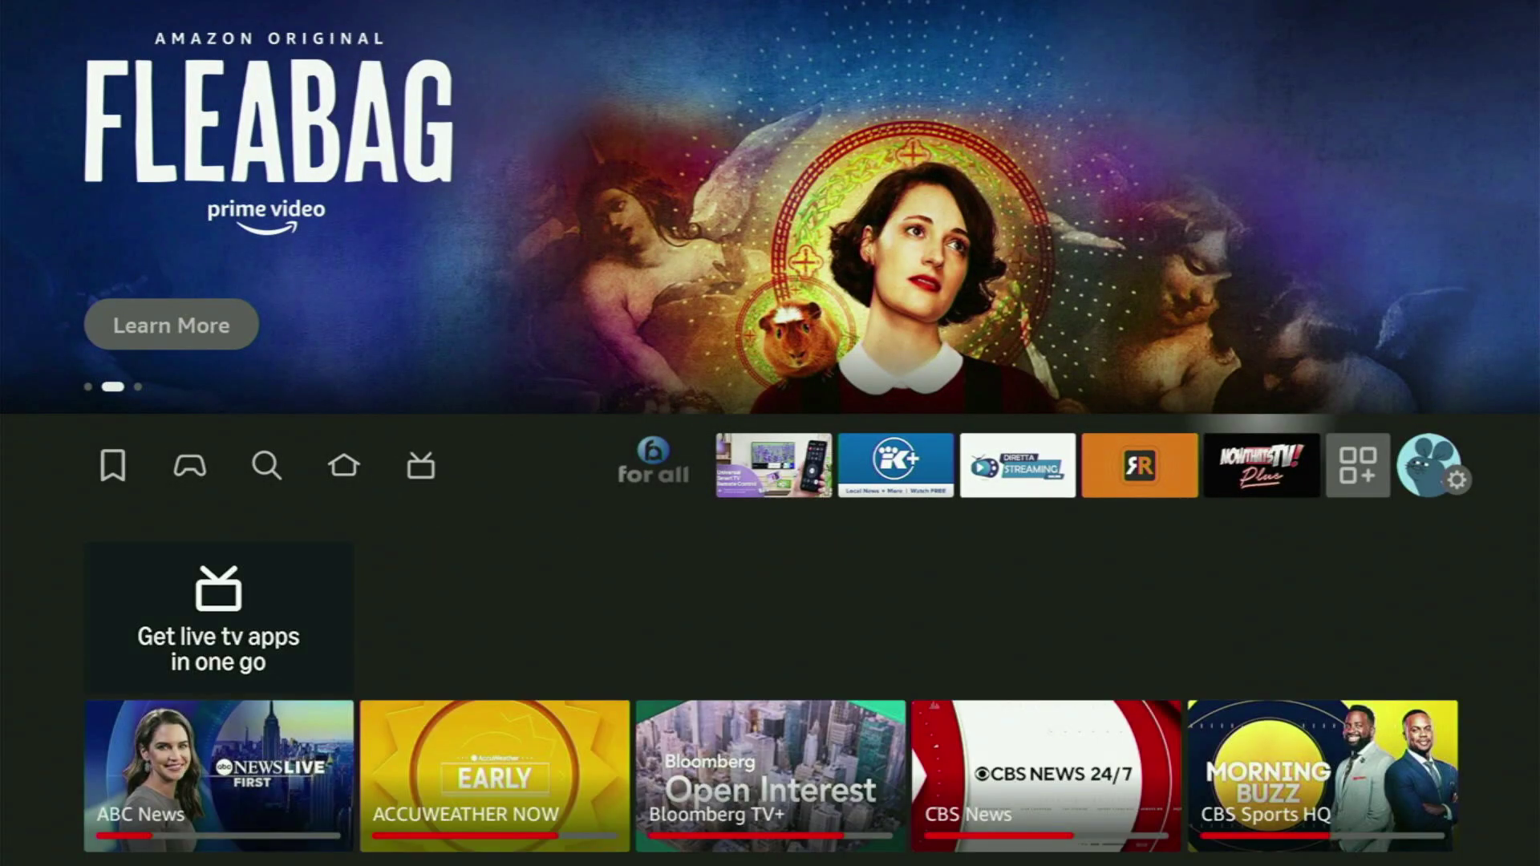
key(Right)
key(Right)
key(Right)
key(Right)
key(Right)
key(Right)
key(Right)
key(Right)
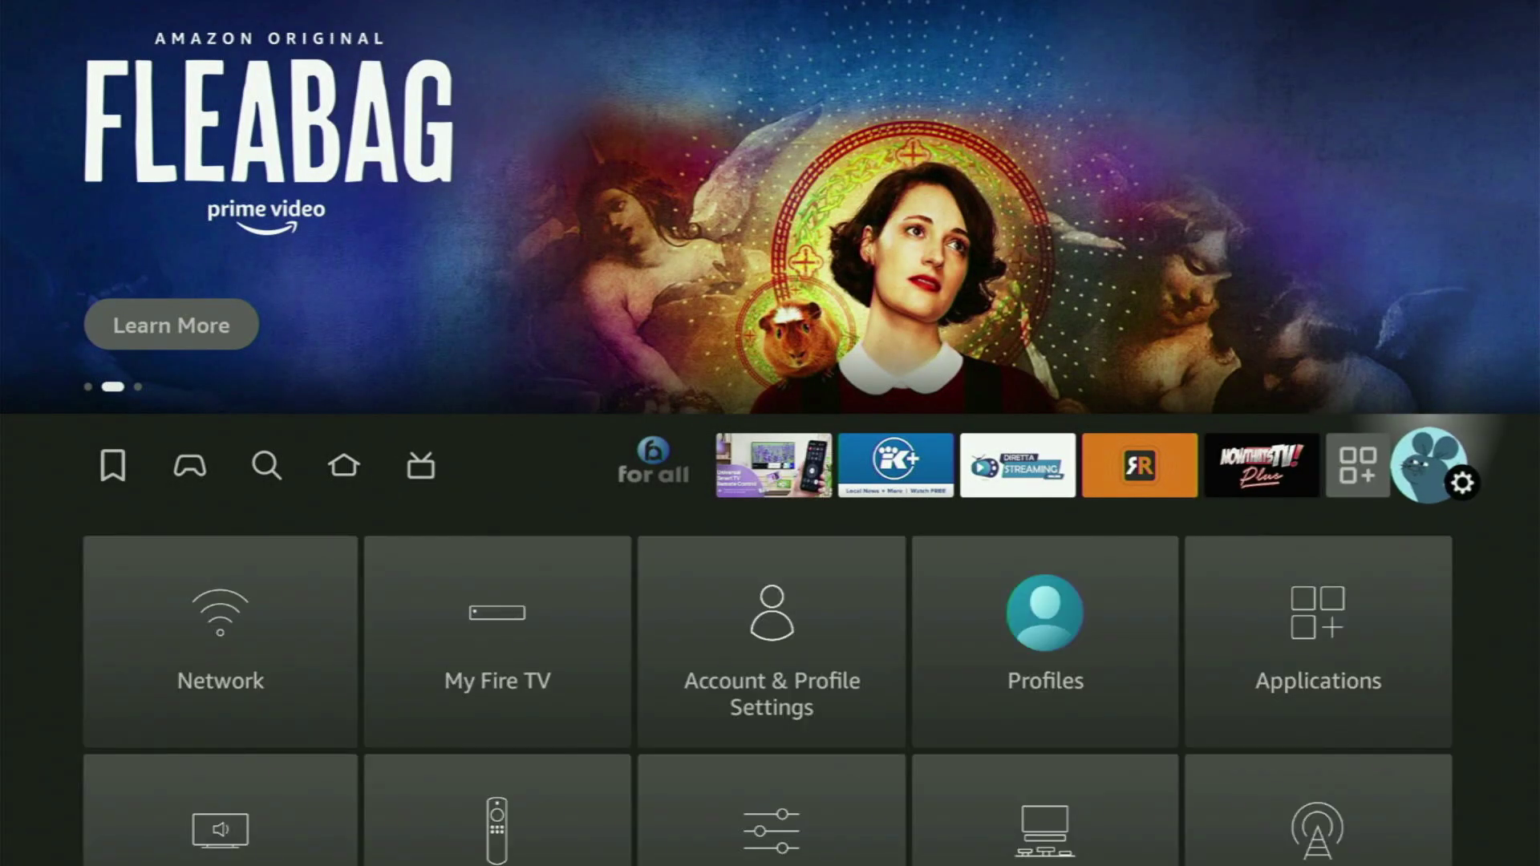
key(Left)
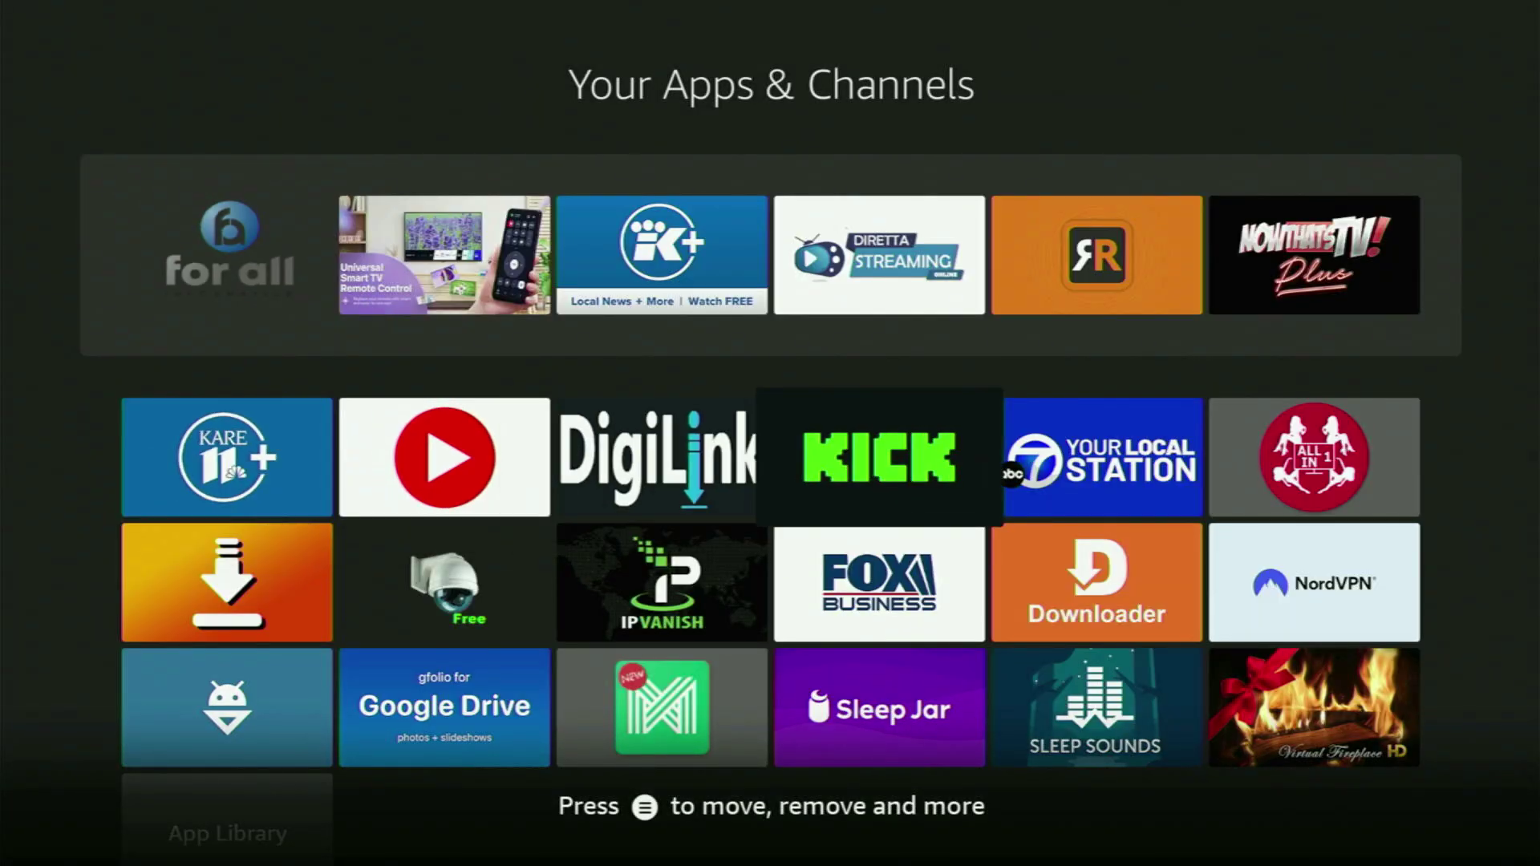
Open the NordVPN app from Your Apps & Channels
key(Down)
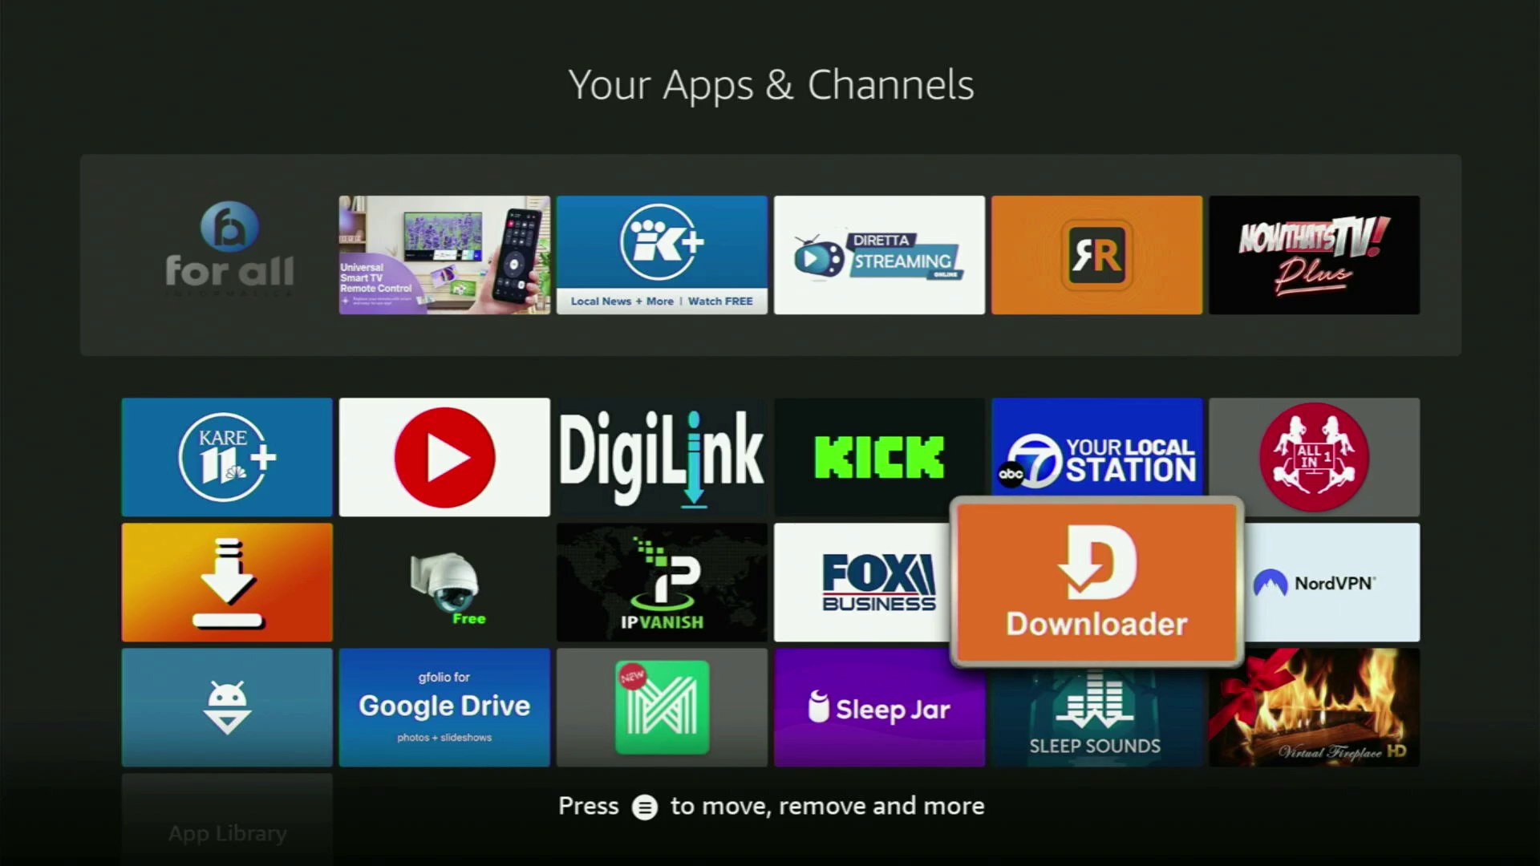
key(Right)
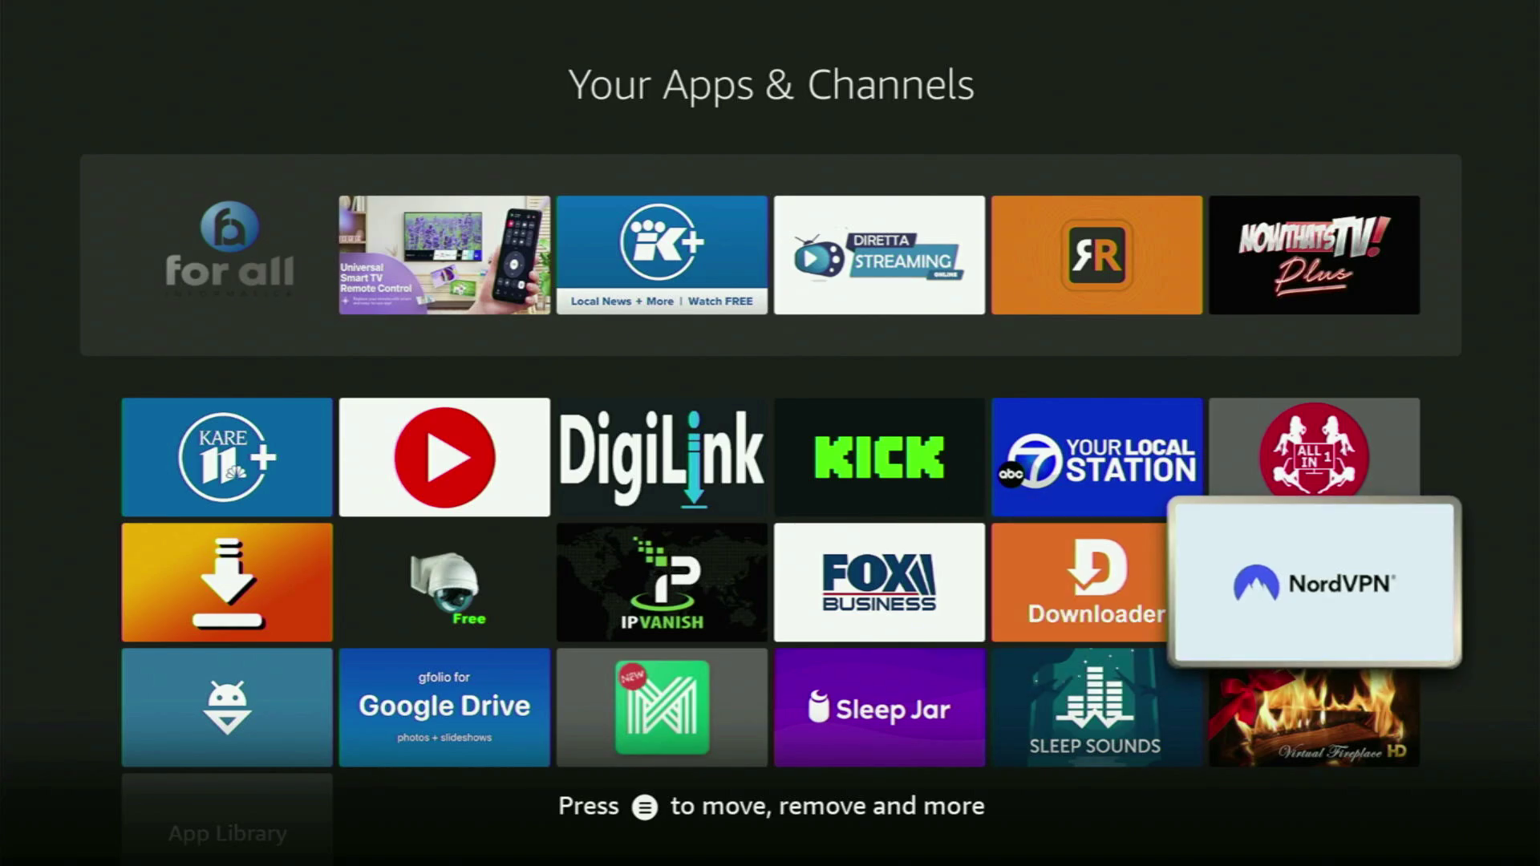
key(Return)
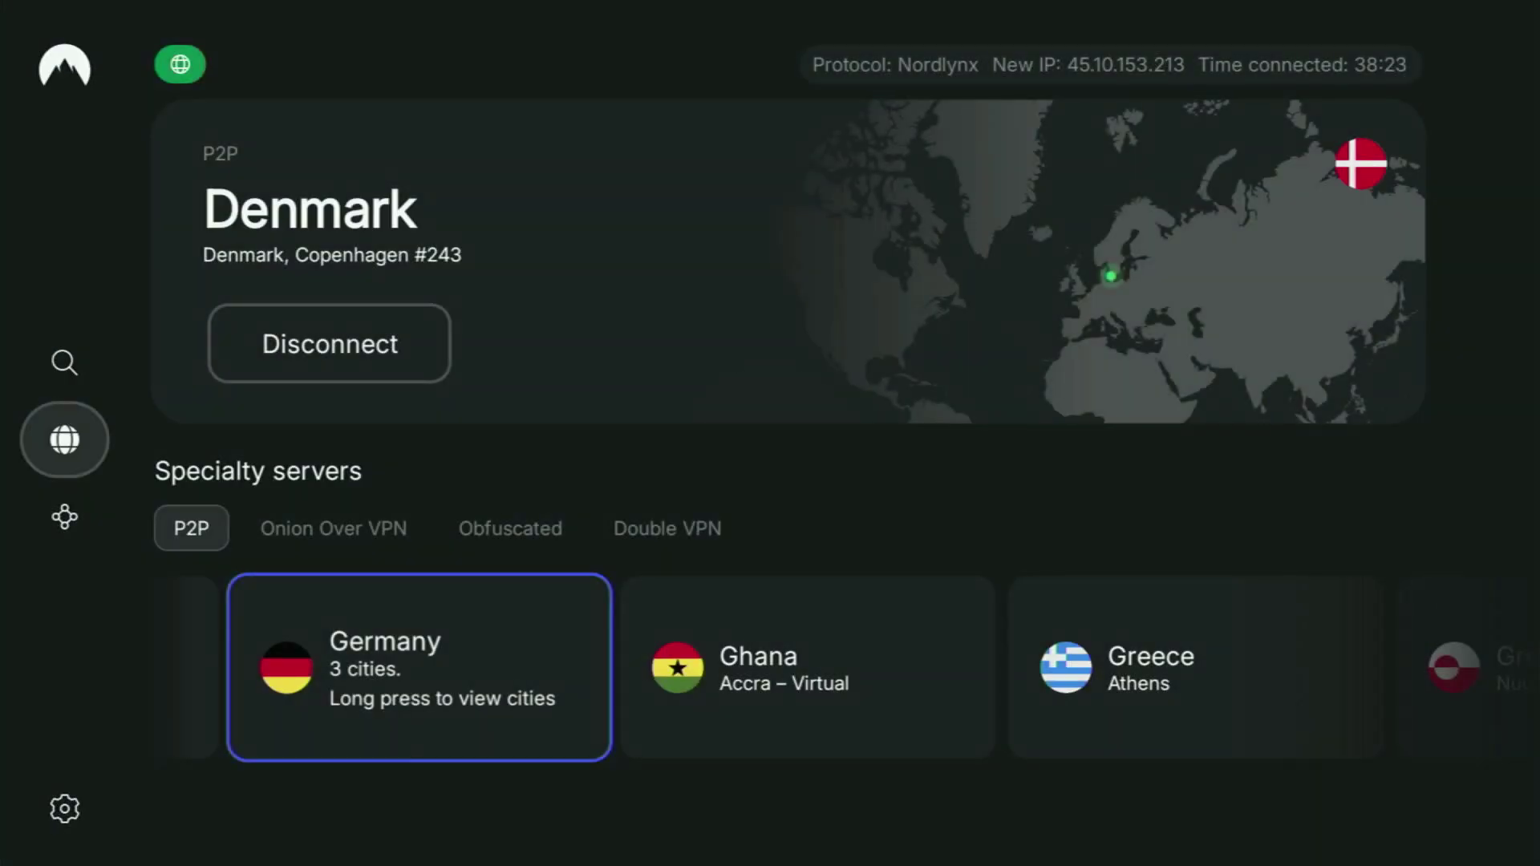
View the Onion Over VPN servers among the specialty servers
key(Up)
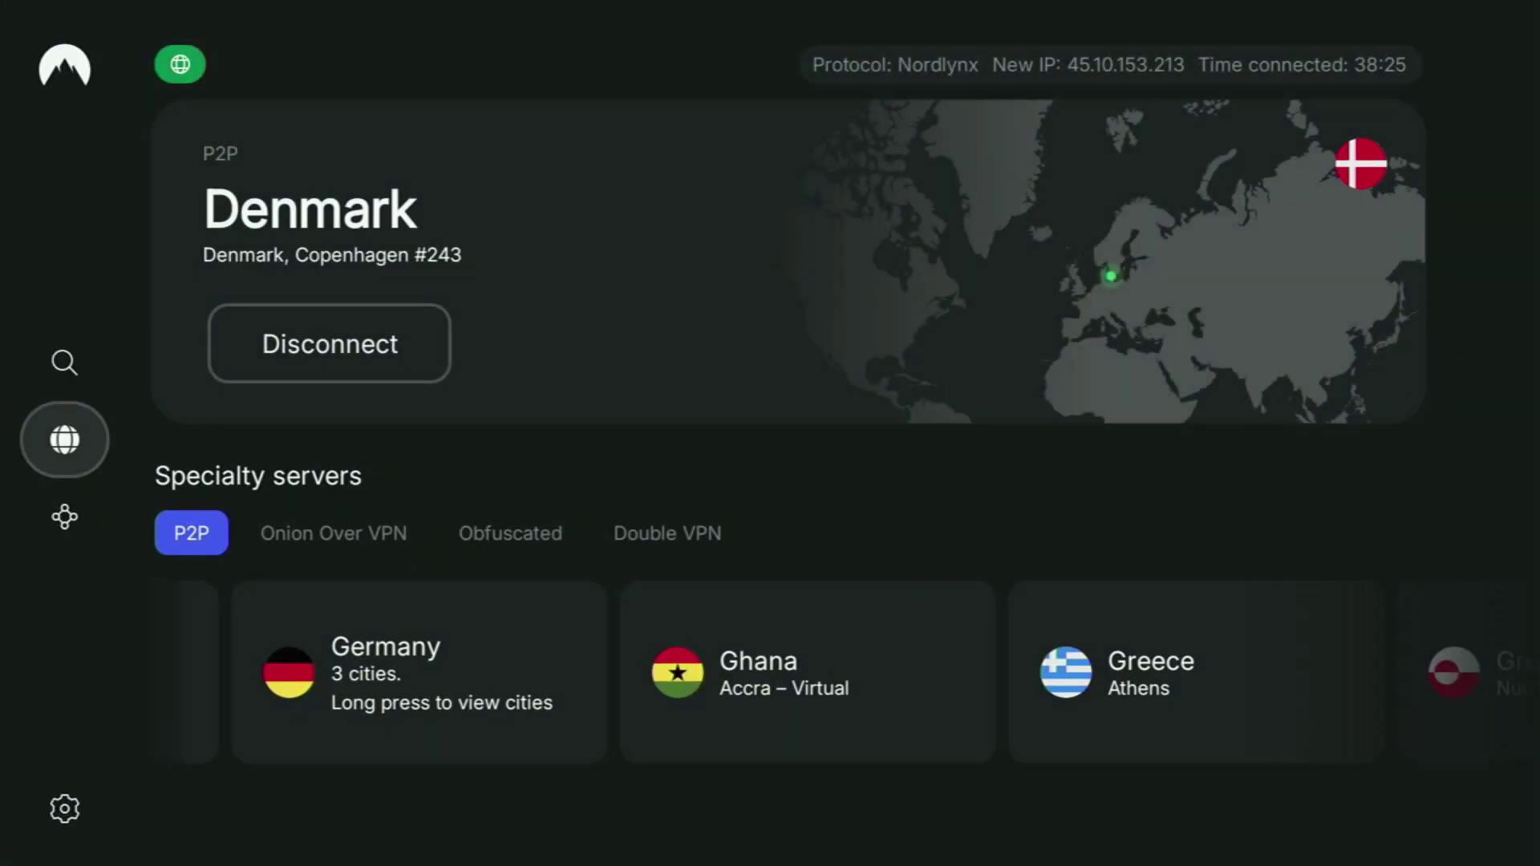
key(Right)
key(Down)
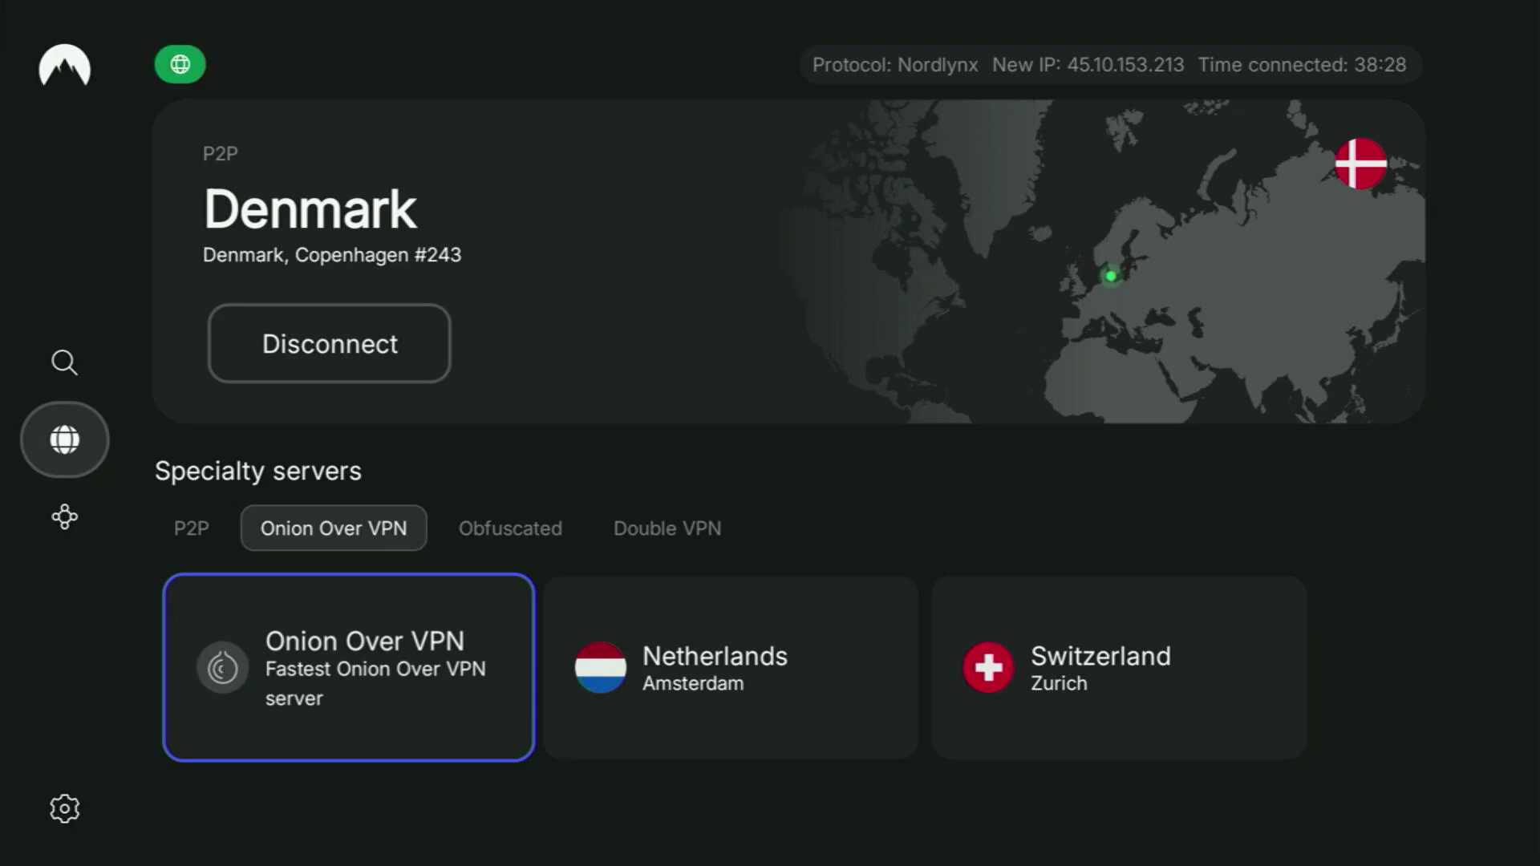
key(Right)
key(Right)
Look through the countries offered as Obfuscated specialty servers, up to United States
key(Up)
key(Right)
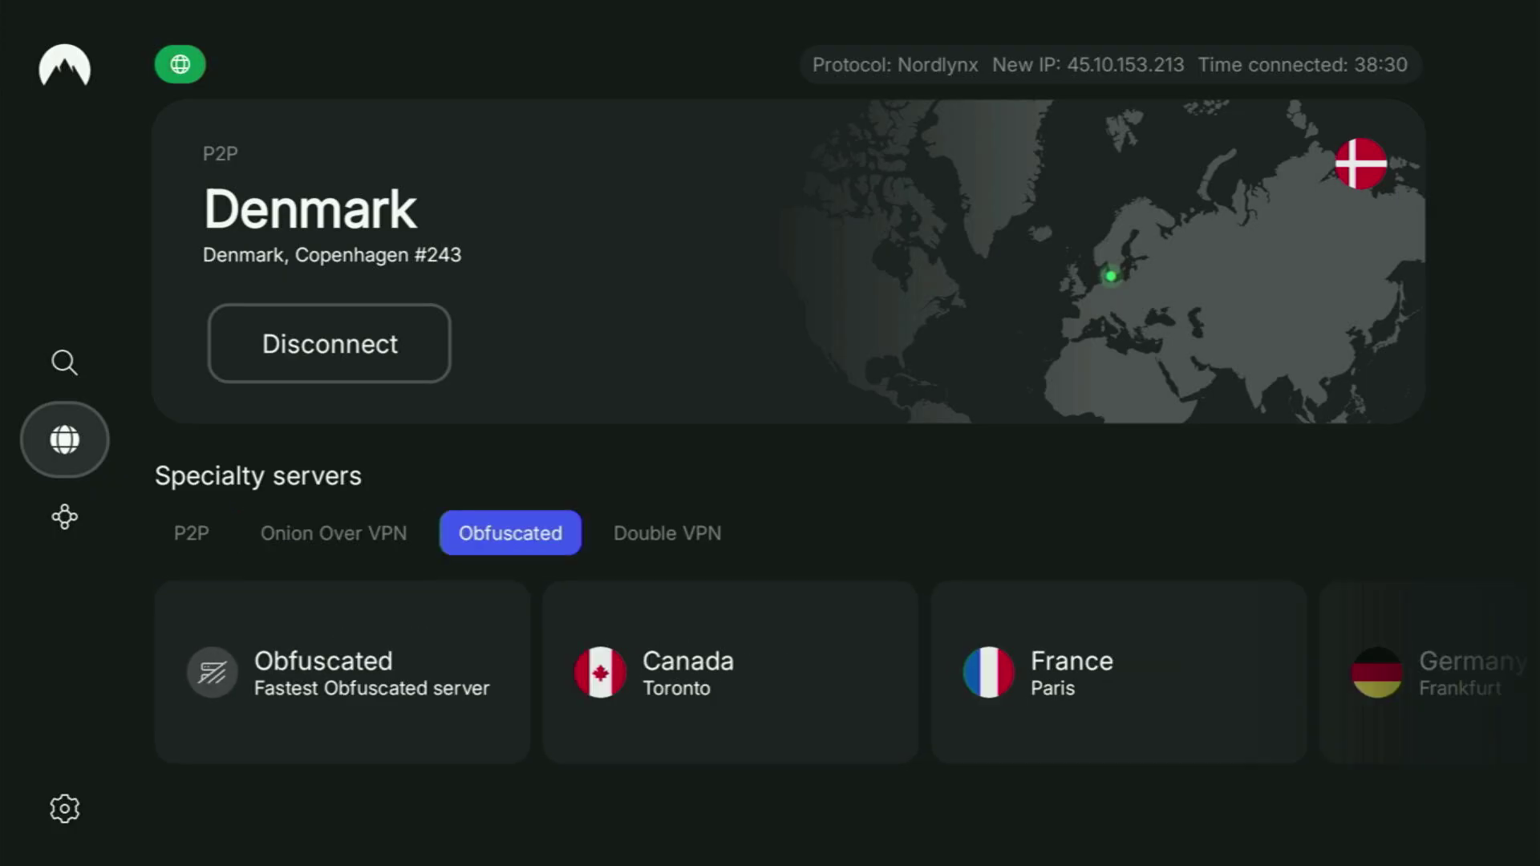
key(Down)
key(Right)
key(Right)
key(Right)
key(Right)
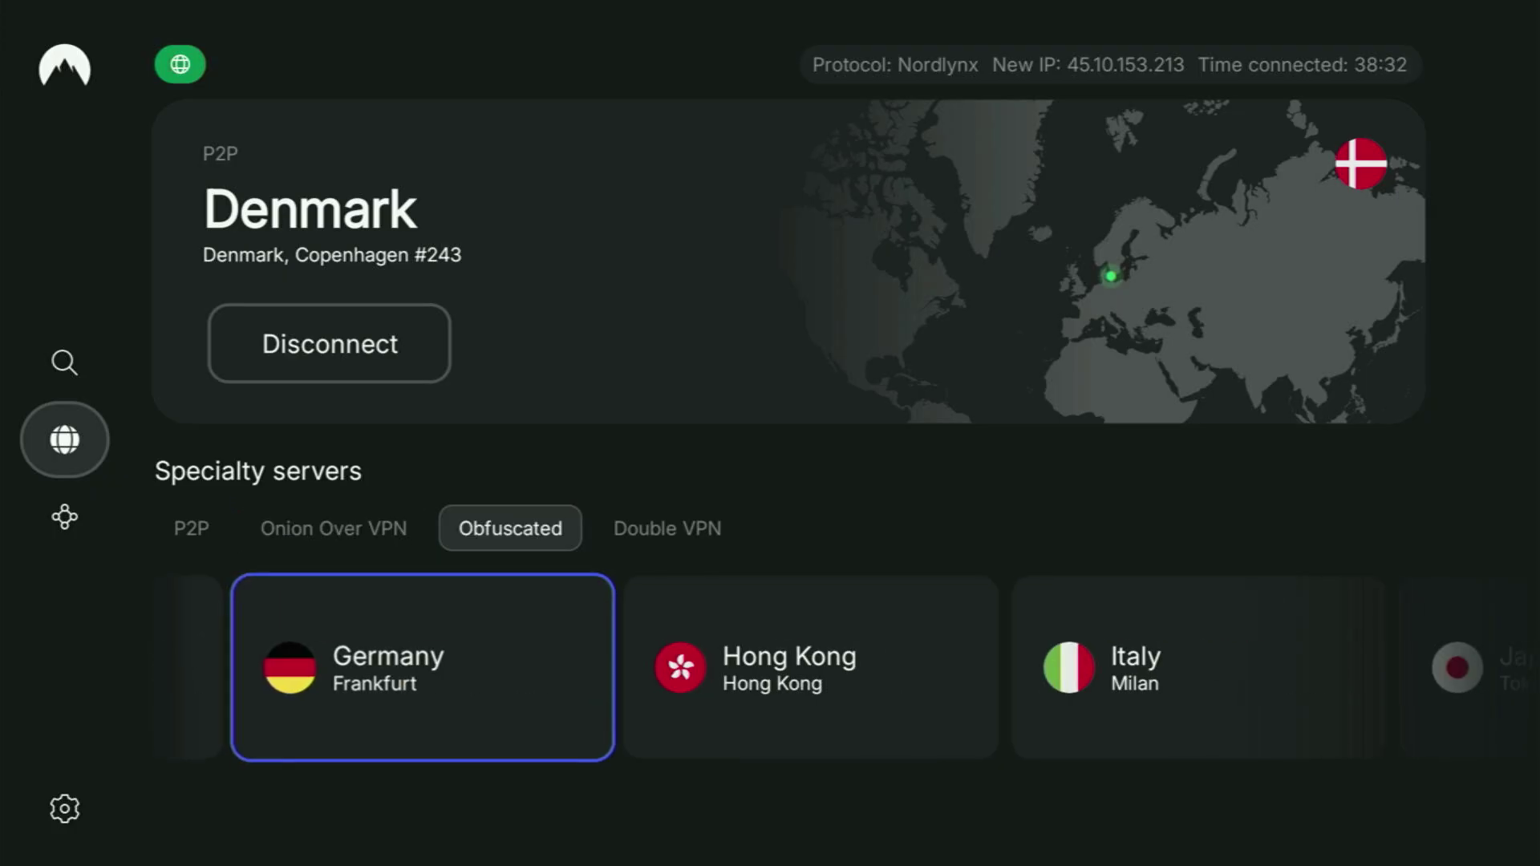
key(Right)
key(Right)
key(Right)
key(Right)
key(Right)
key(Right)
key(Right)
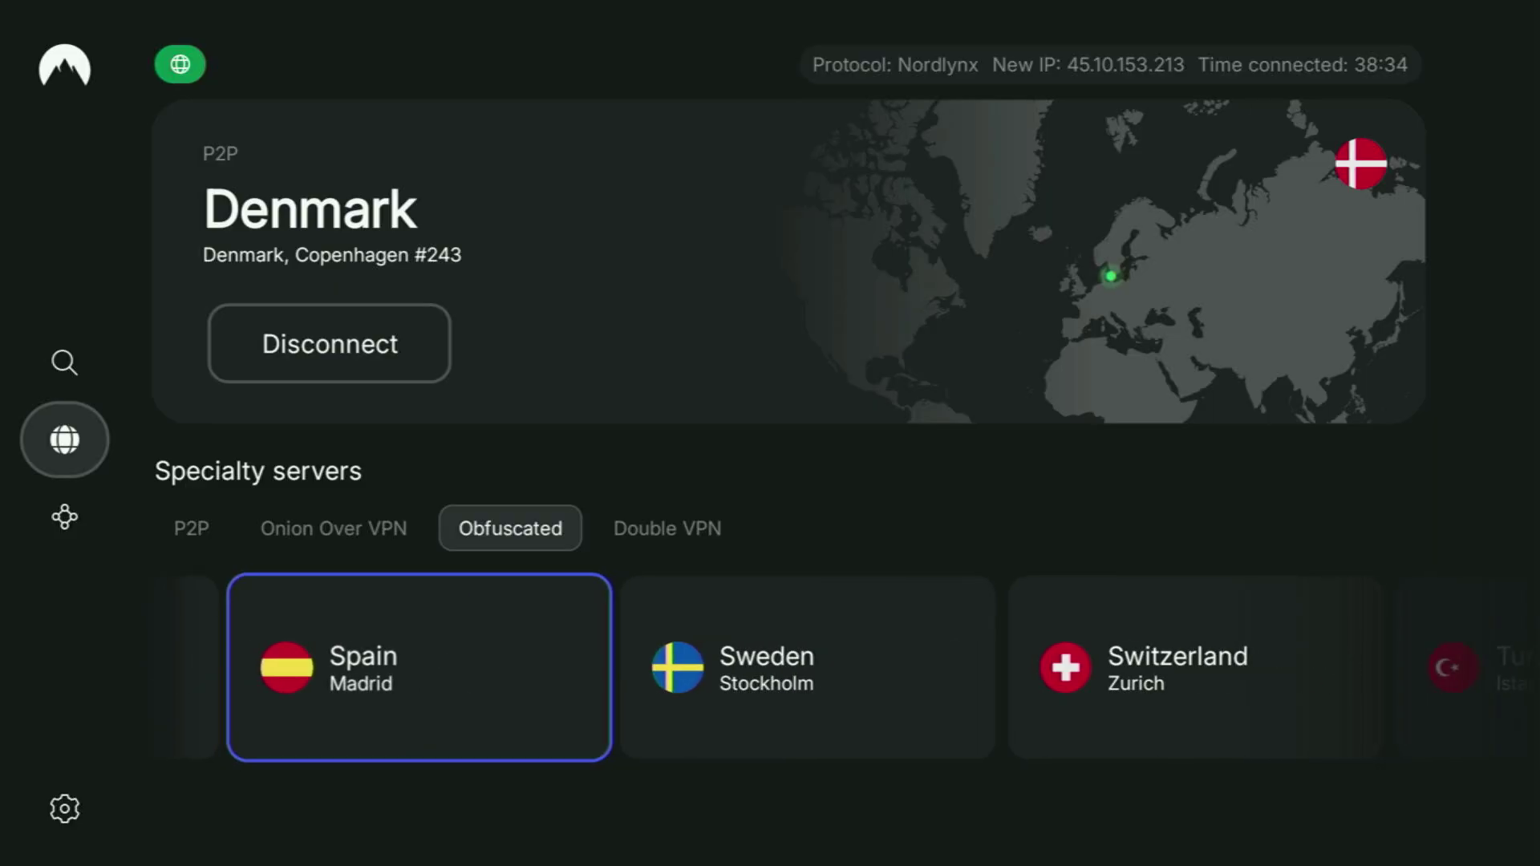
key(Right)
key(Right)
key(Right)
key(Right)
key(Right)
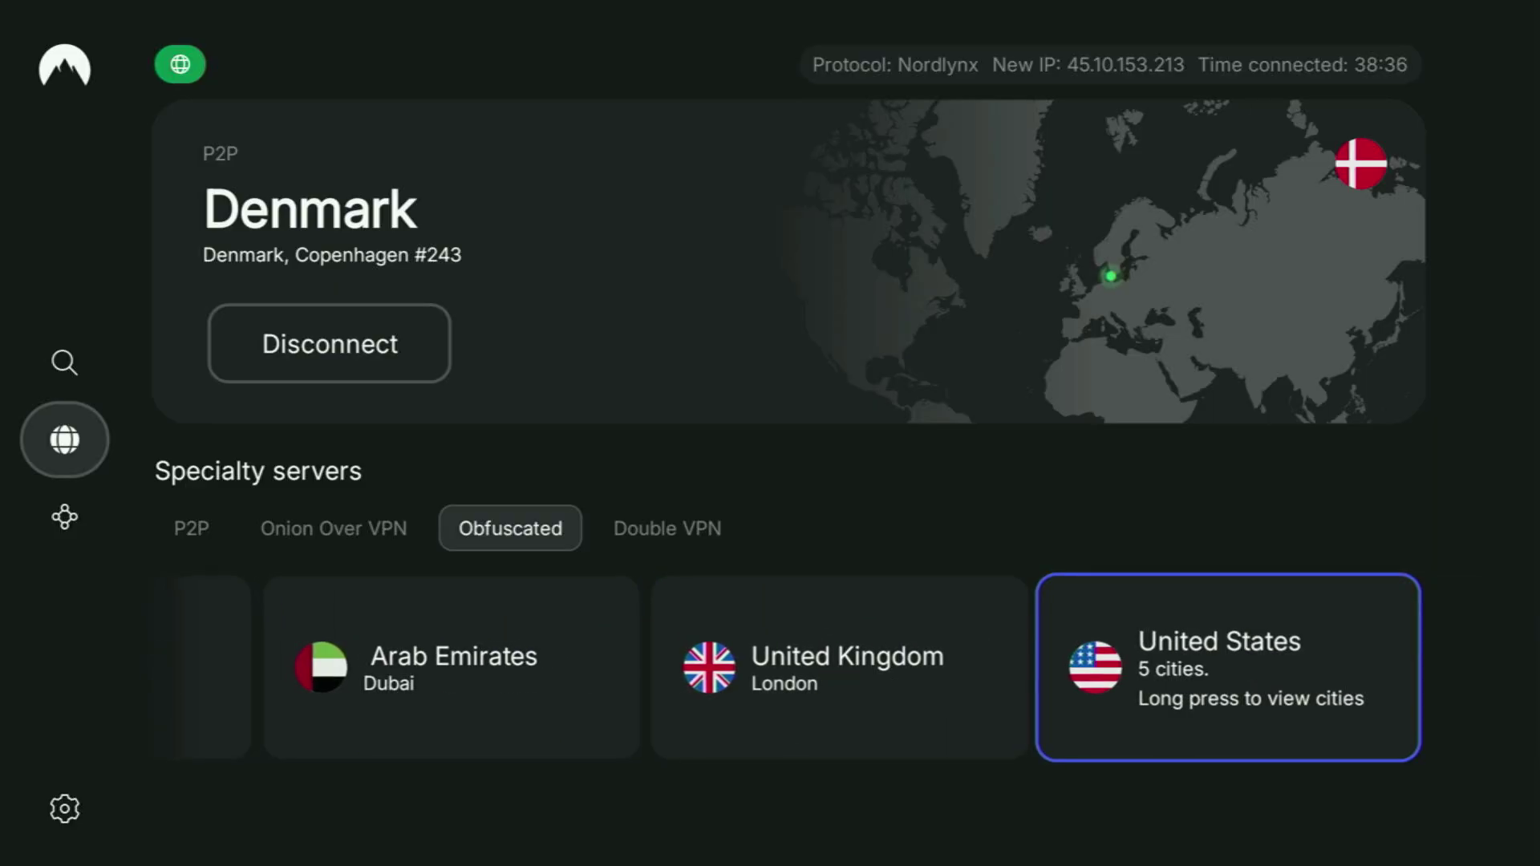
Look through the countries offered as Double VPN specialty servers
key(Up)
key(Right)
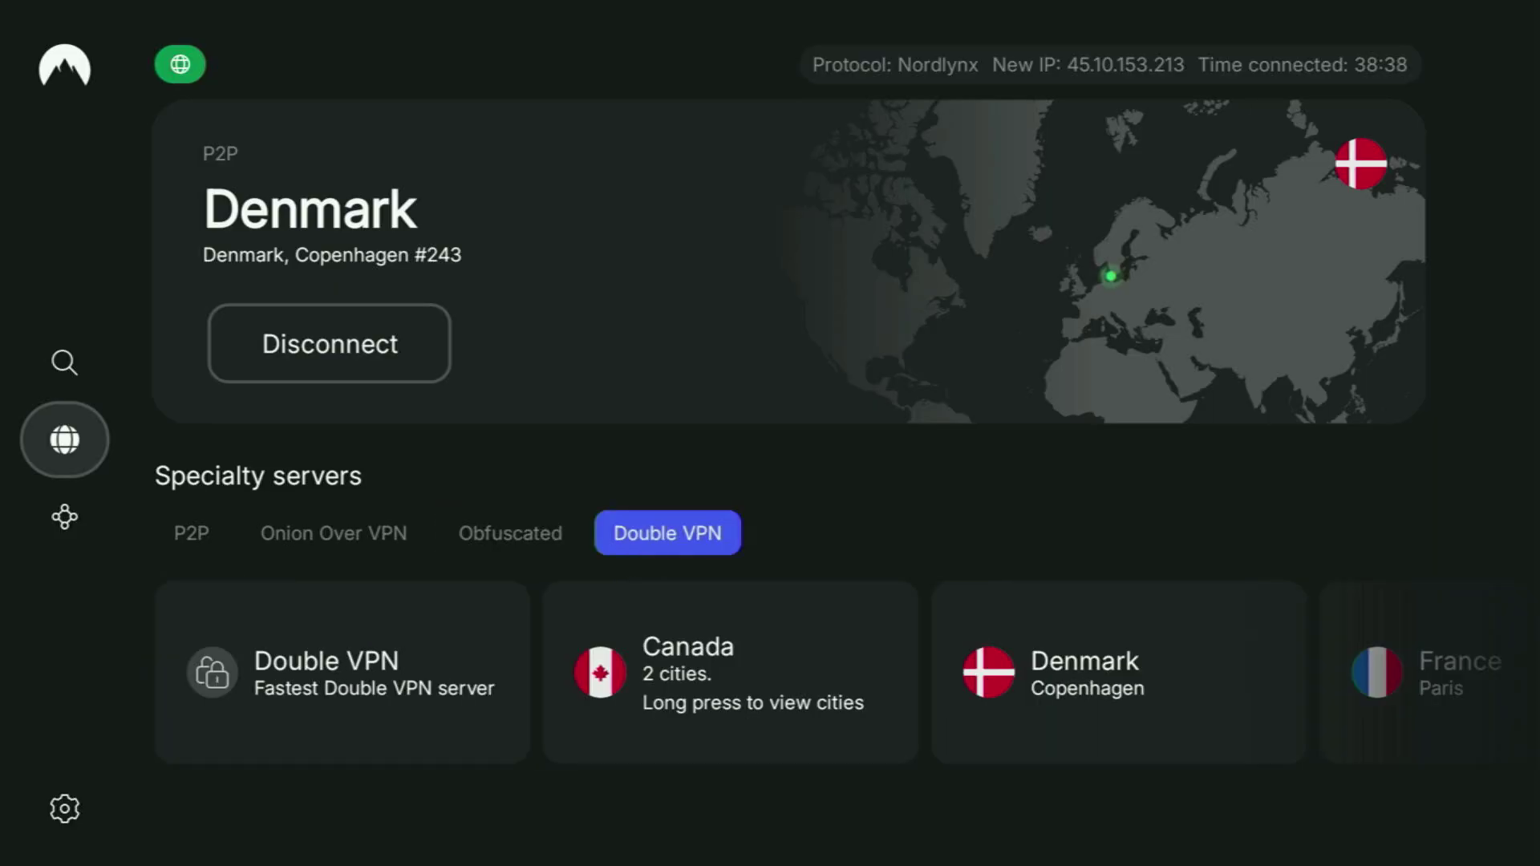
key(Down)
key(Right)
key(Right)
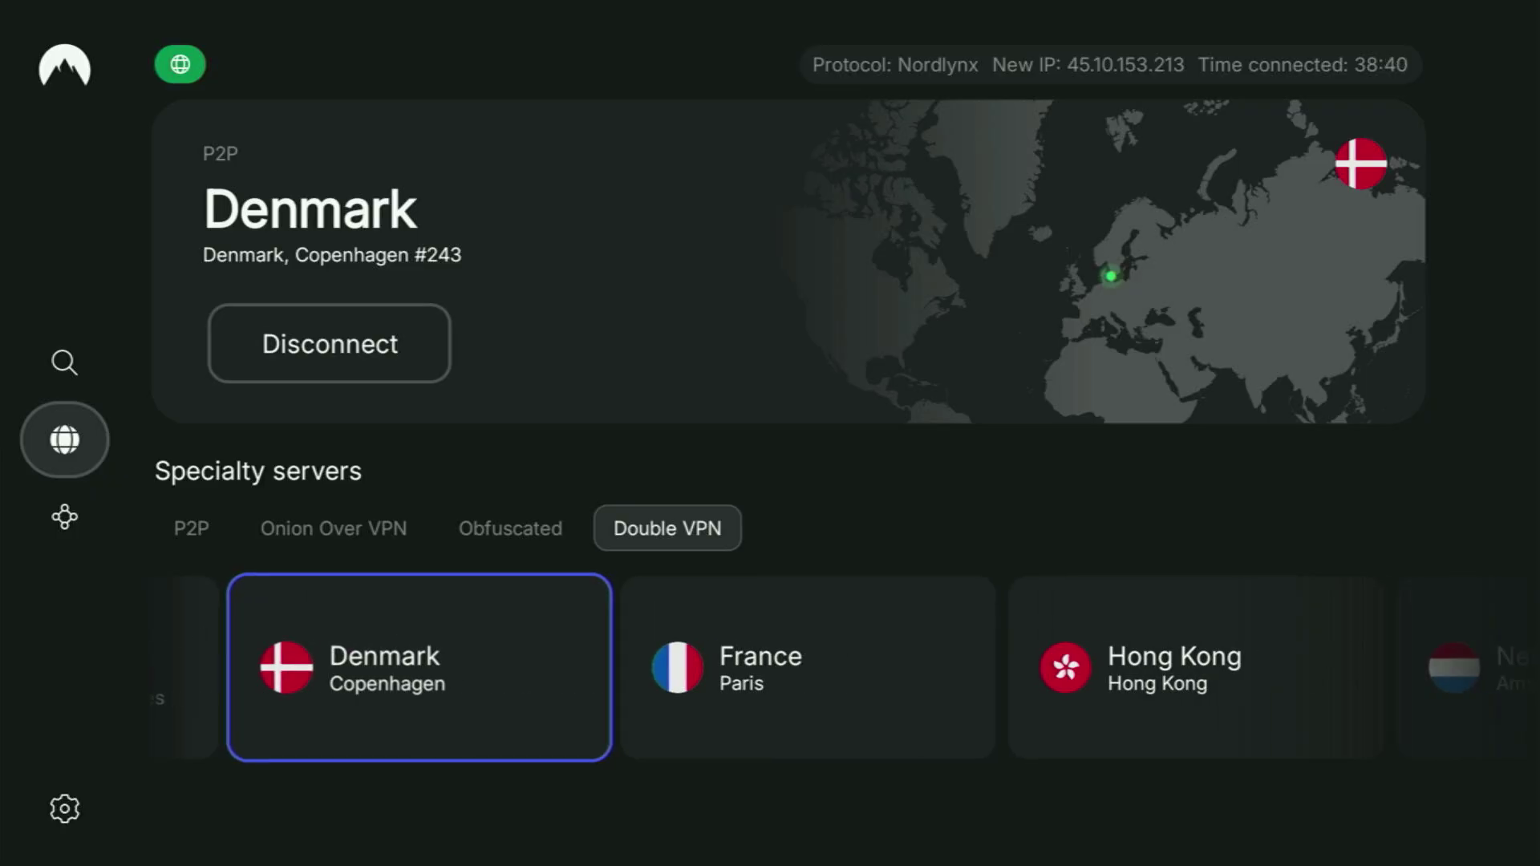
key(Right)
key(Right)
key(Right)
key(Right)
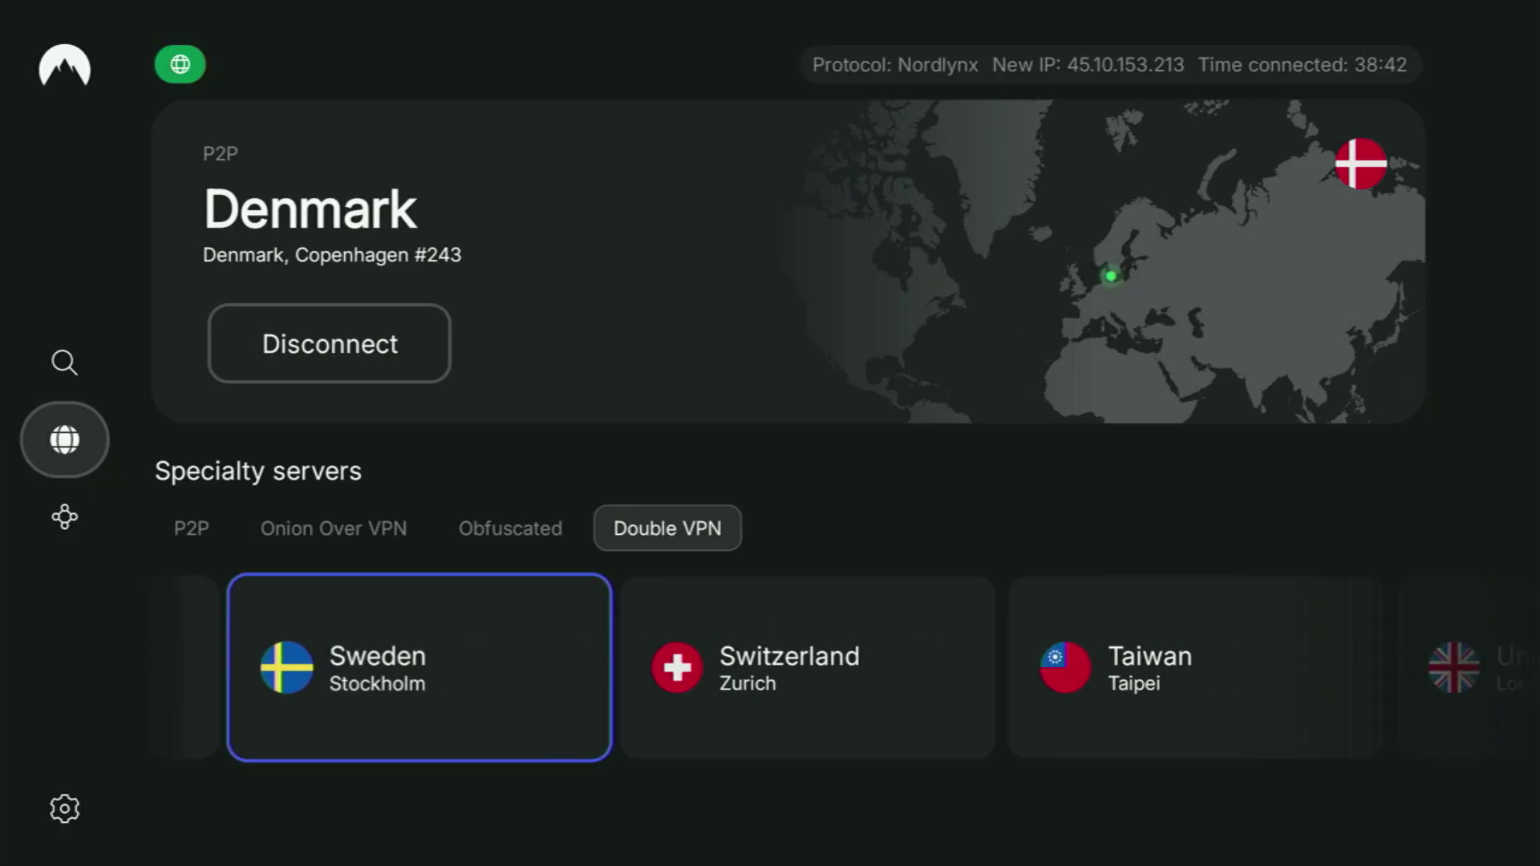
key(Right)
key(Right)
key(Right)
key(Right)
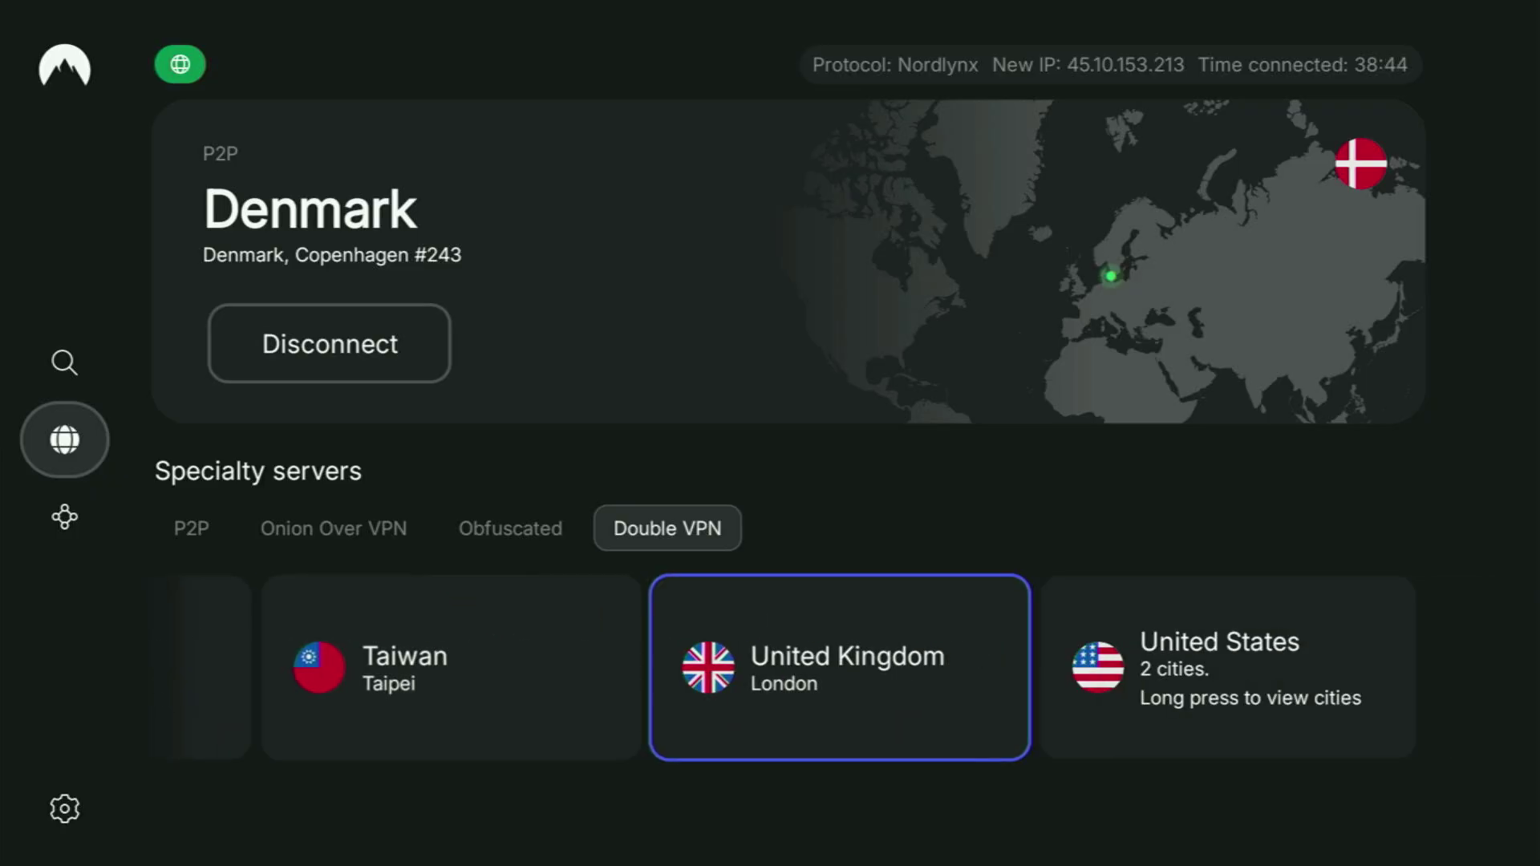
Switch the specialty servers back to the P2P category
key(Up)
key(Left)
key(Left)
key(Left)
key(Left)
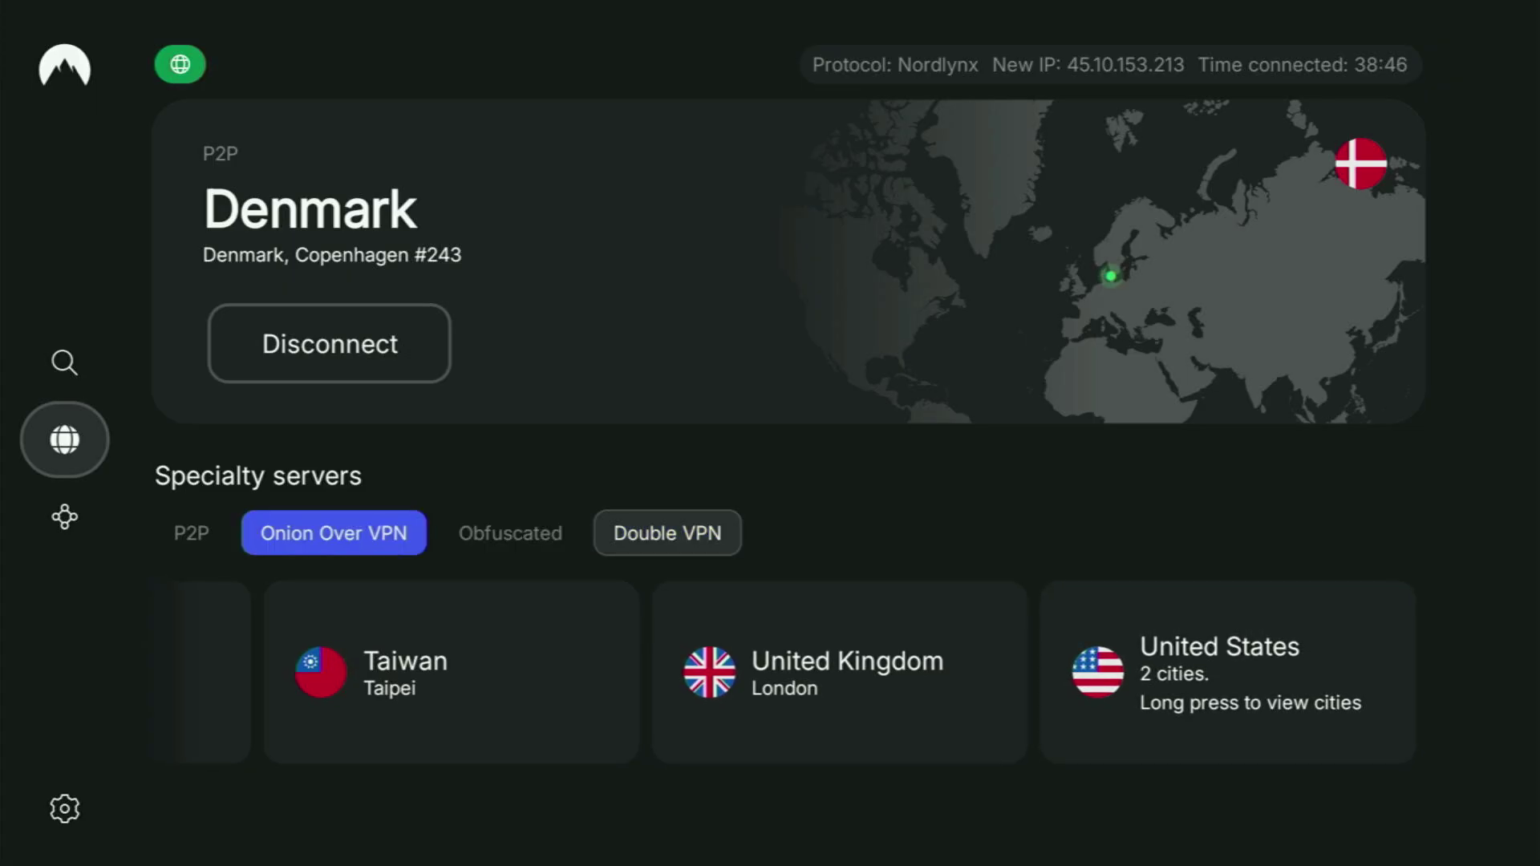
key(Right)
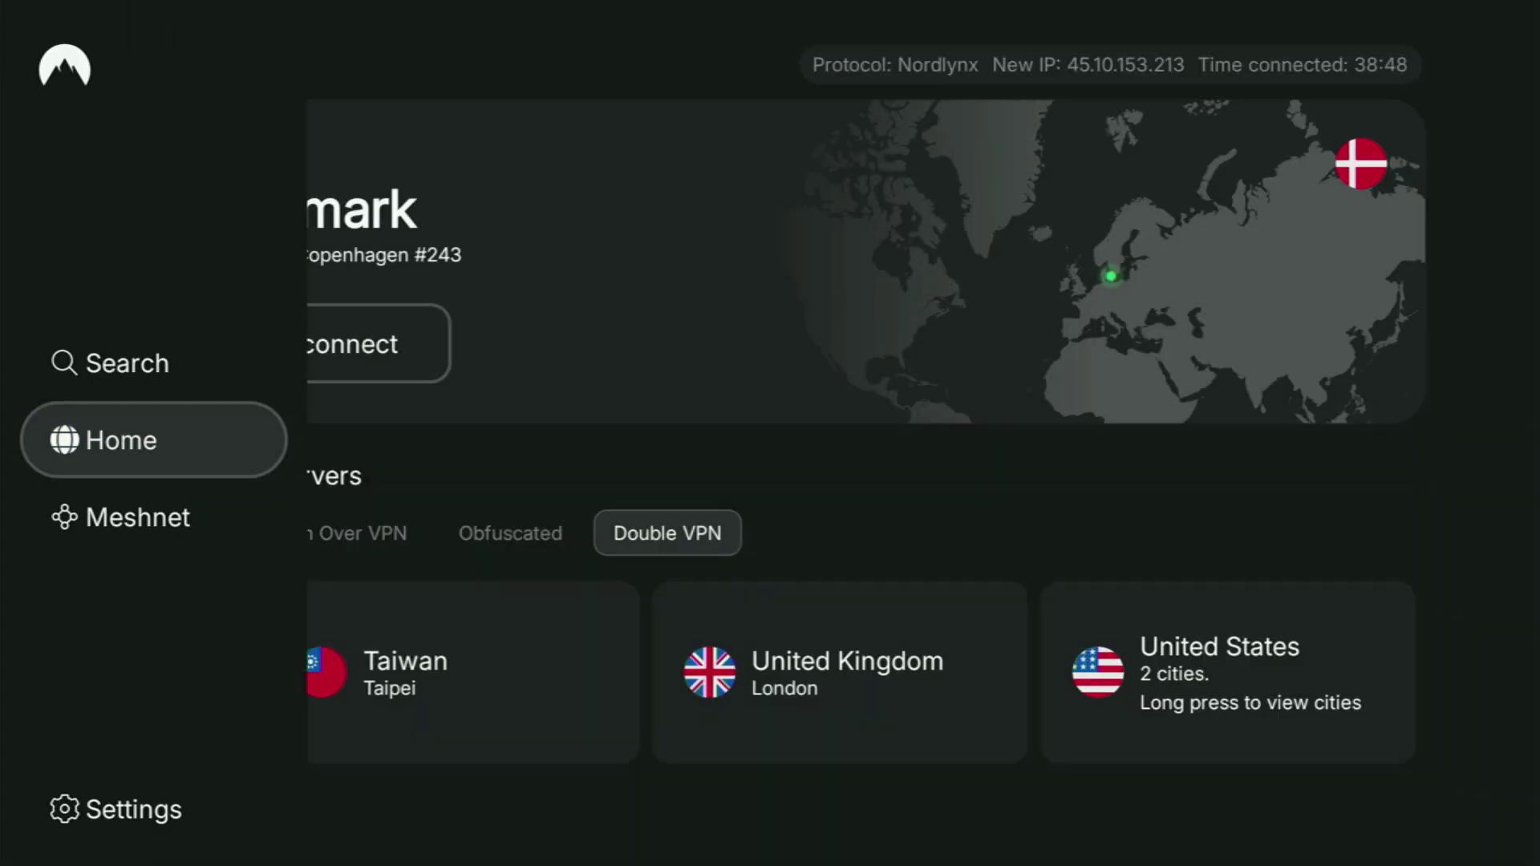
key(Left)
key(Right)
key(Down)
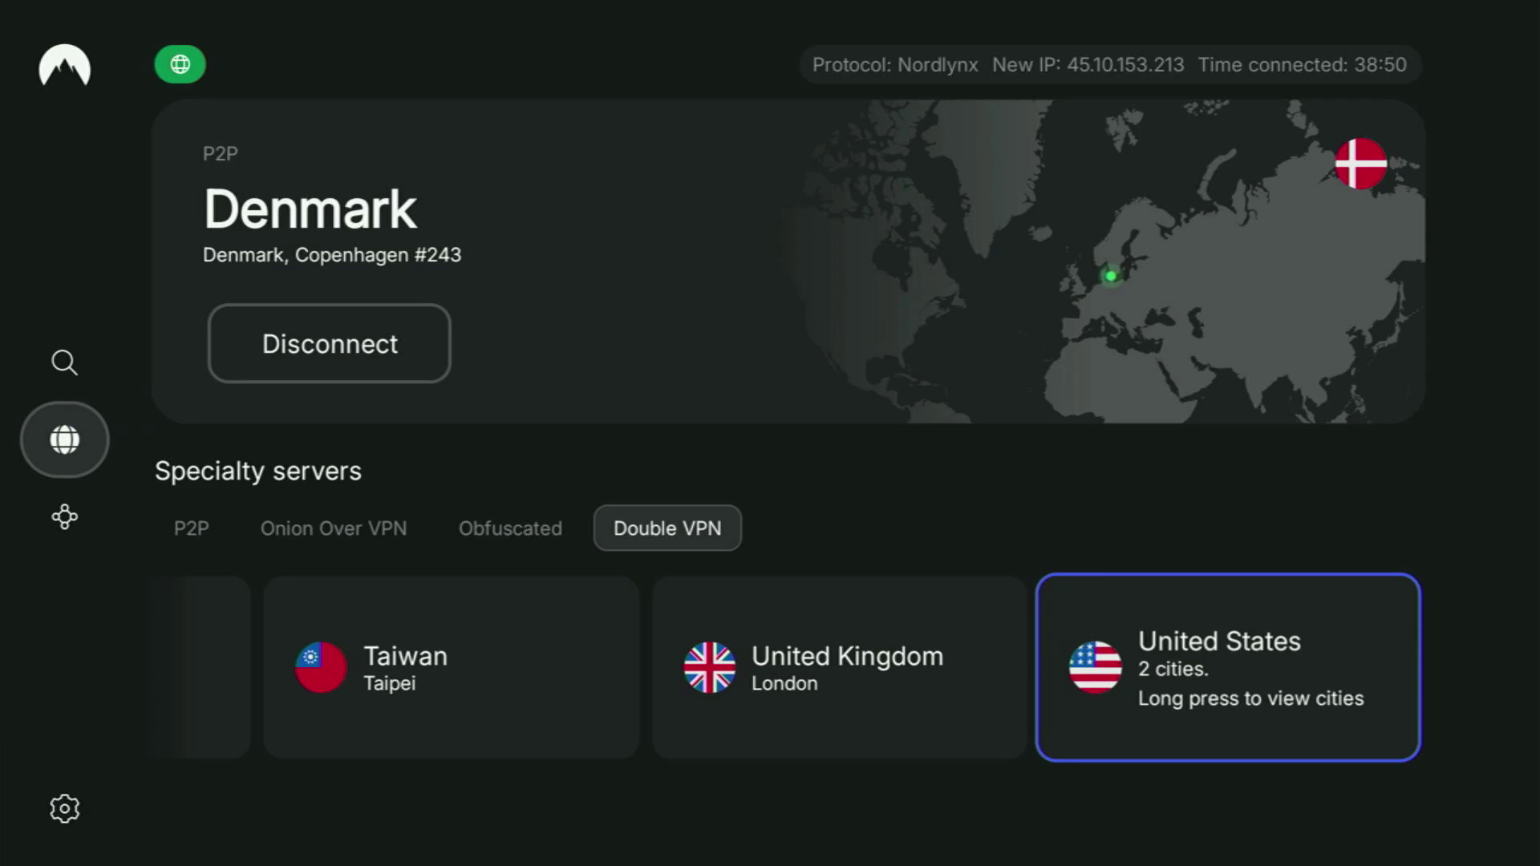
key(Up)
key(Return)
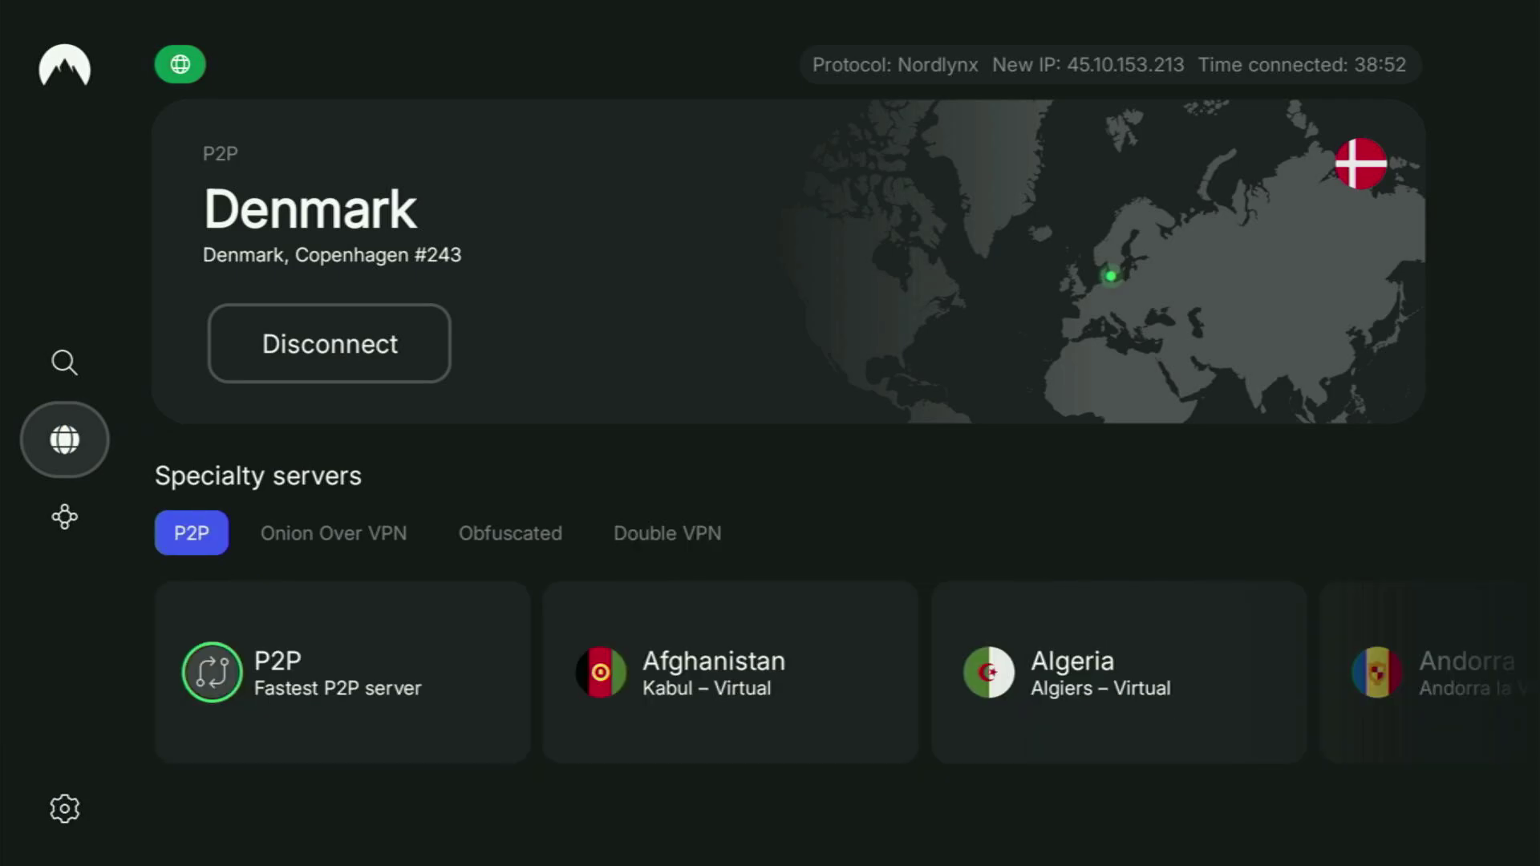
Connect to the P2P server in Belgium, Brussels
key(Down)
key(Right)
key(Right)
key(Right)
key(Right)
key(Right)
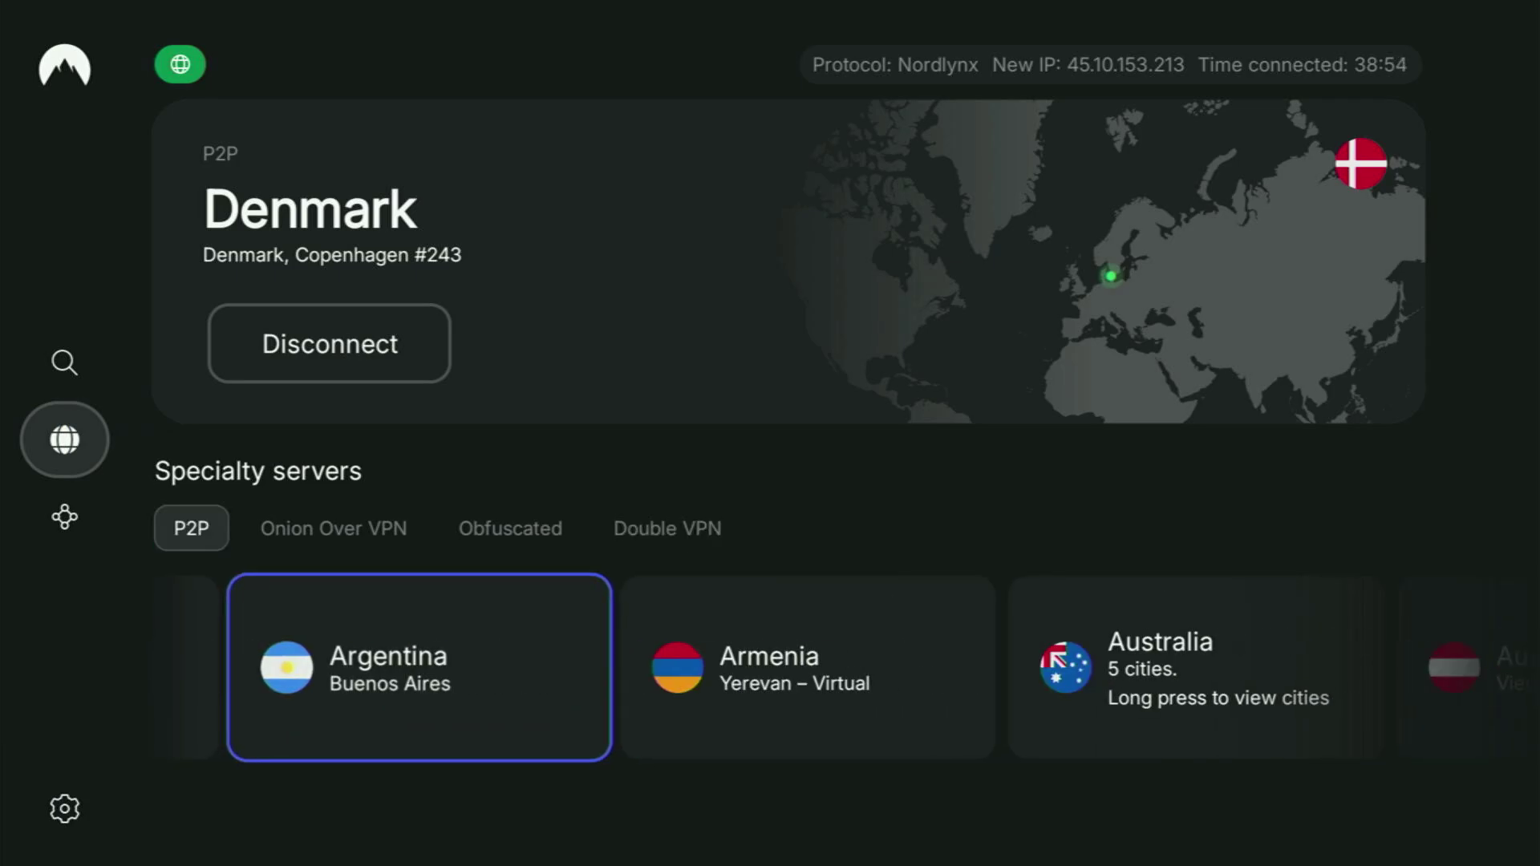
key(Right)
key(Right)
key(Right)
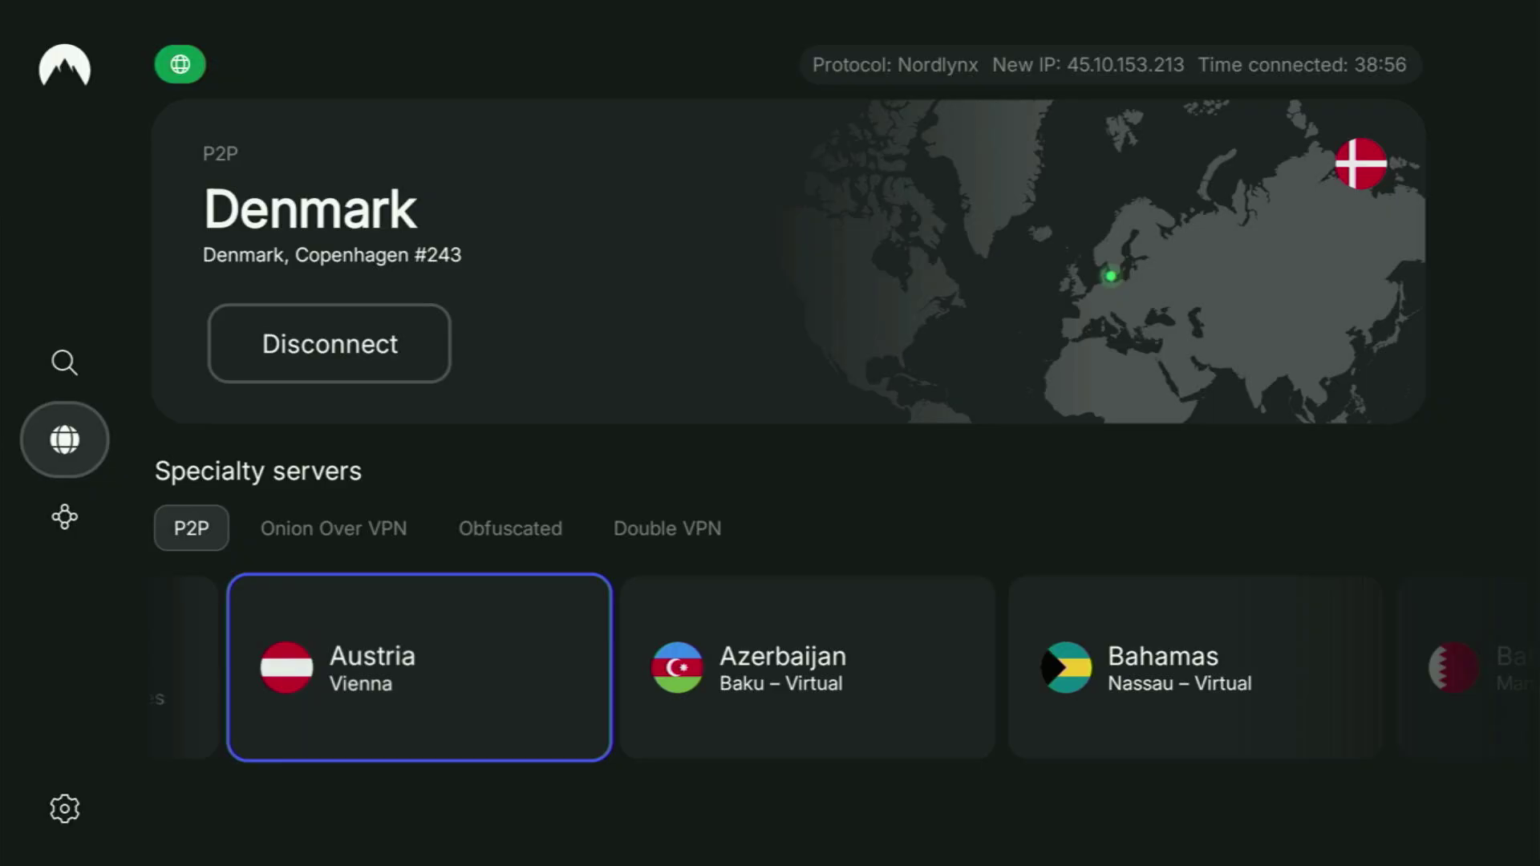
key(Right)
key(Right)
key(Right)
key(Right)
key(Right)
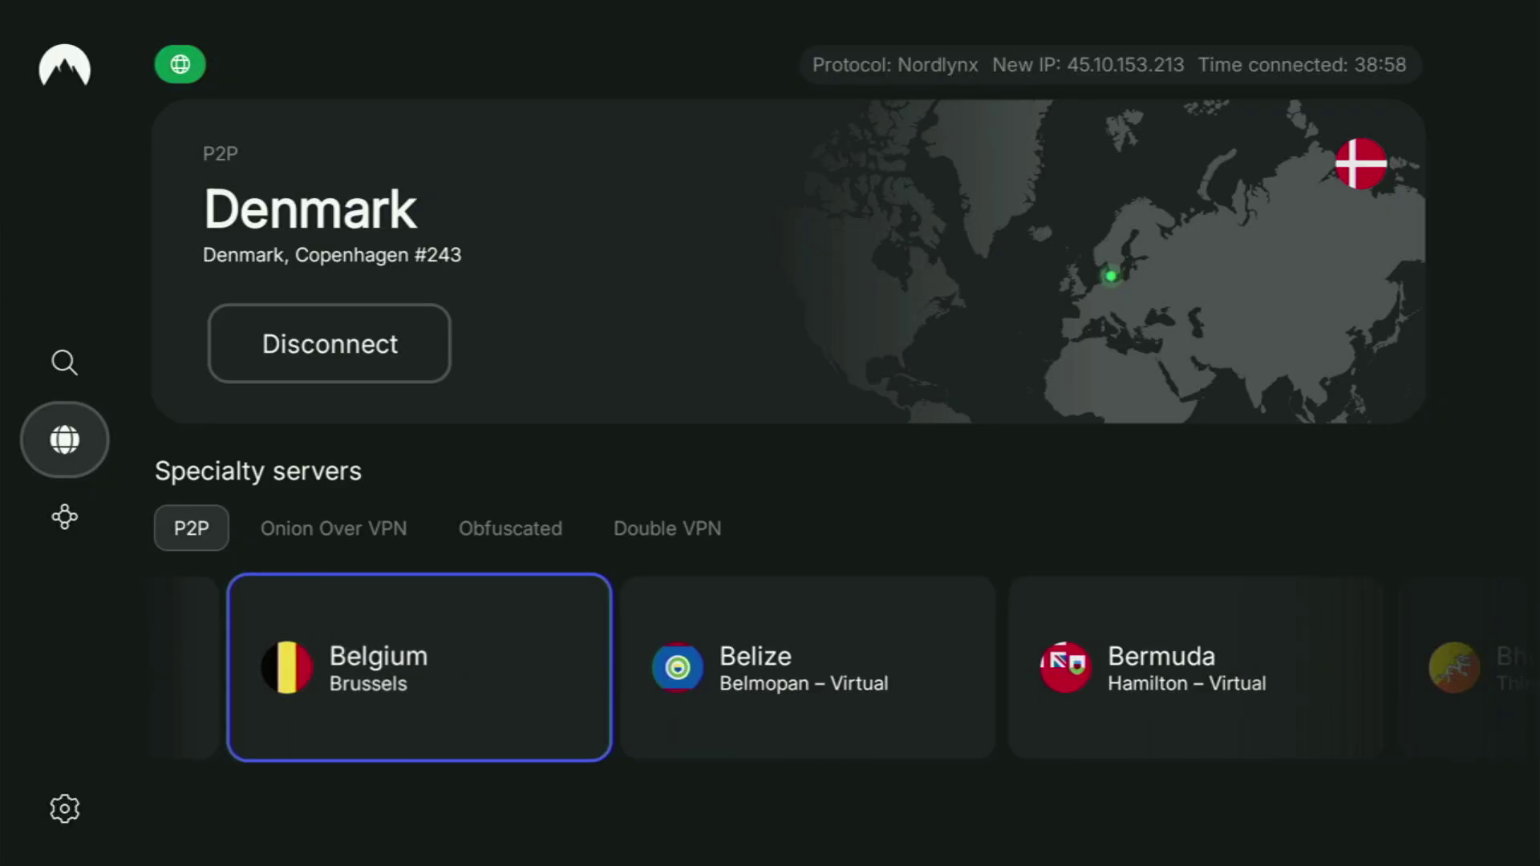
key(Return)
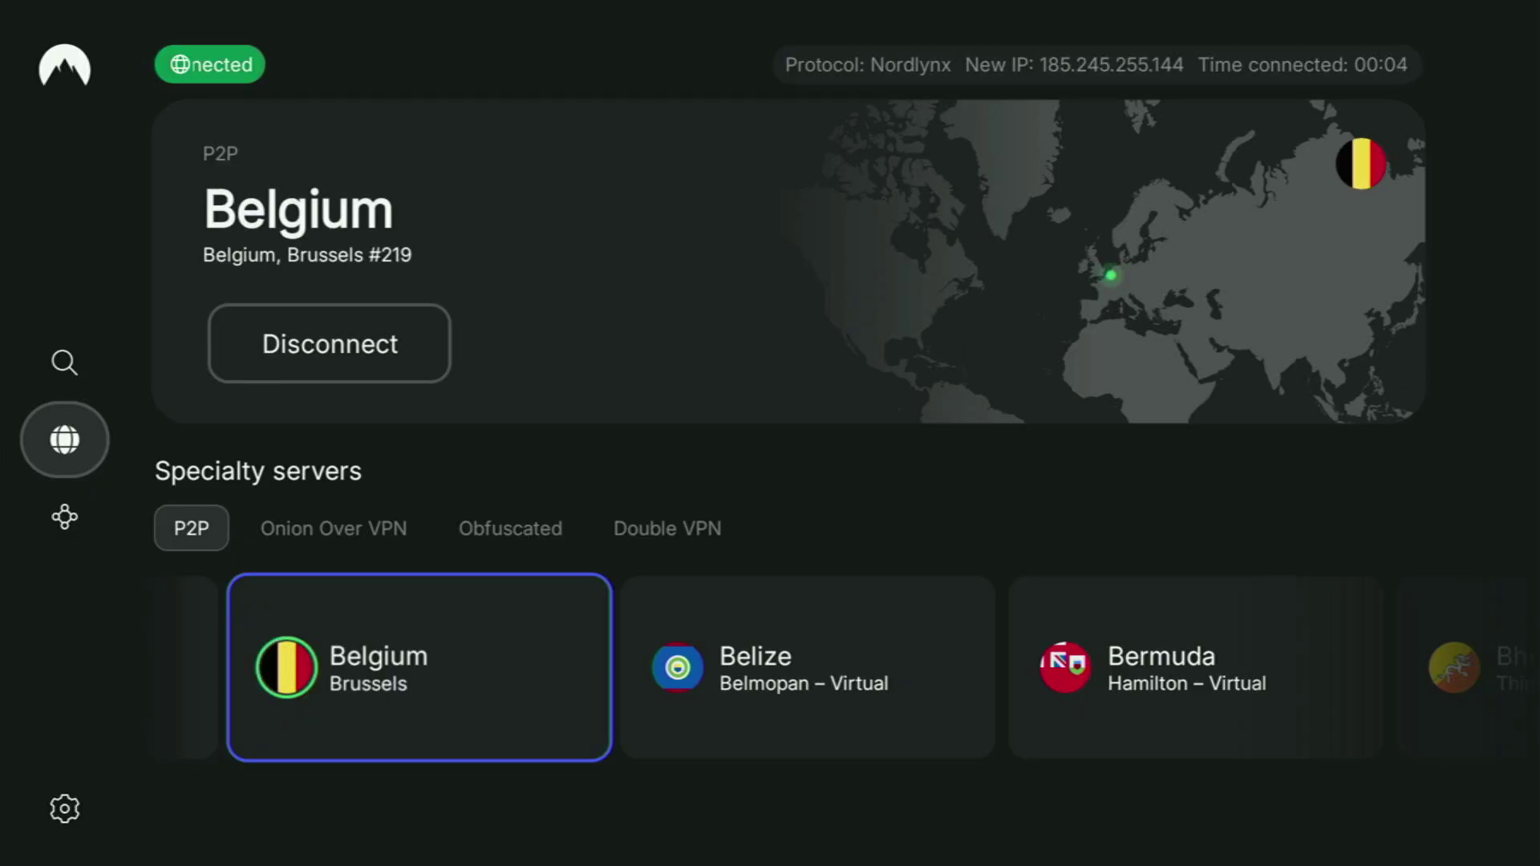
Look through the P2P server countries from Belgium up to Egypt
key(Right)
key(Right)
key(Right)
key(Right)
key(Right)
key(Right)
key(Right)
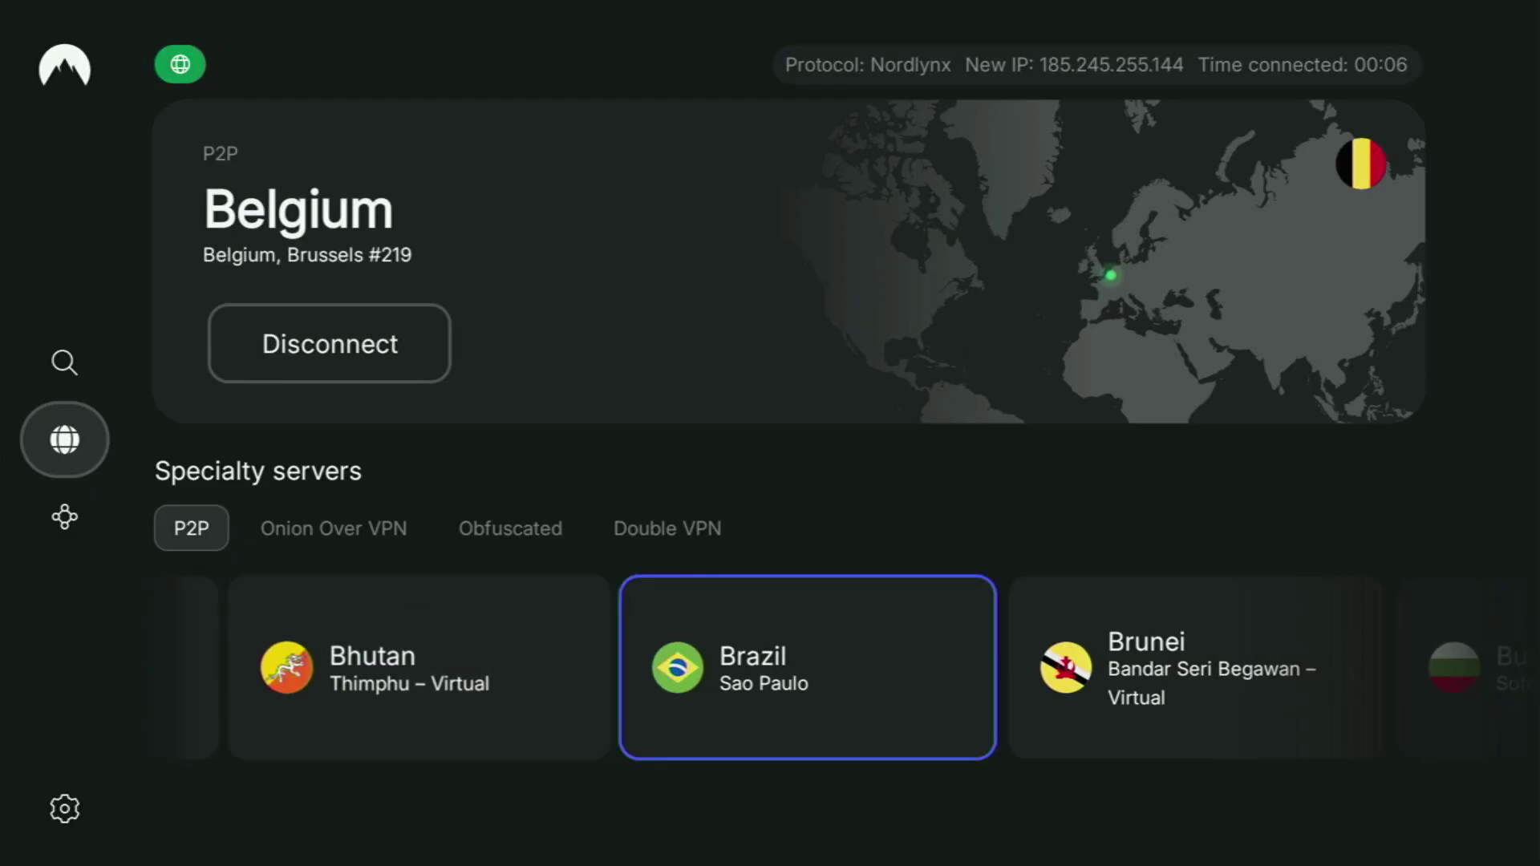
key(Right)
key(Right)
key(Right)
key(Right)
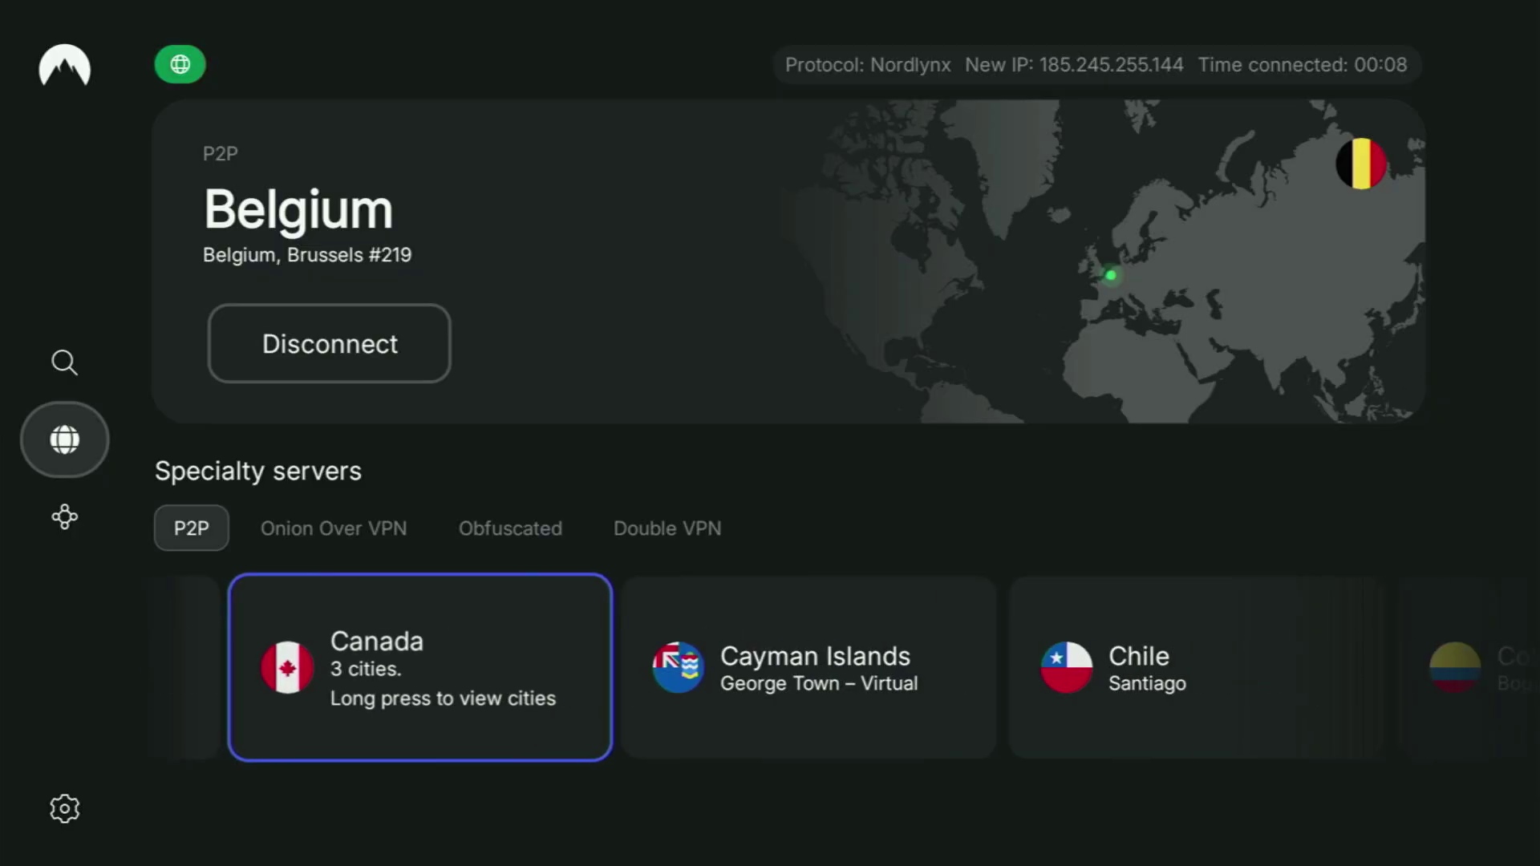
key(Right)
key(Right)
key(Right)
key(Right)
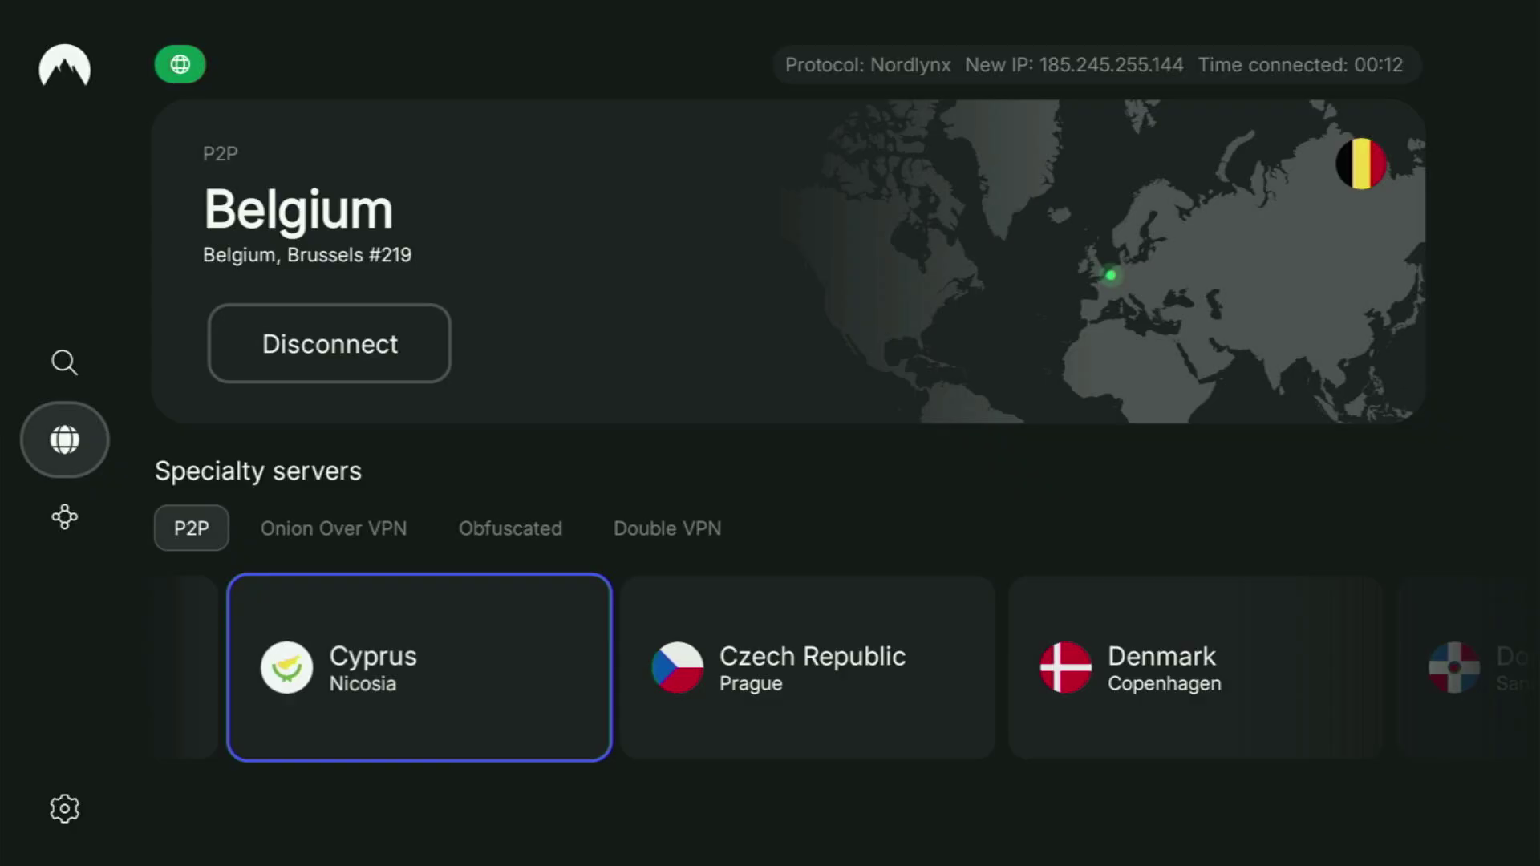
key(Right)
key(Right)
key(Right)
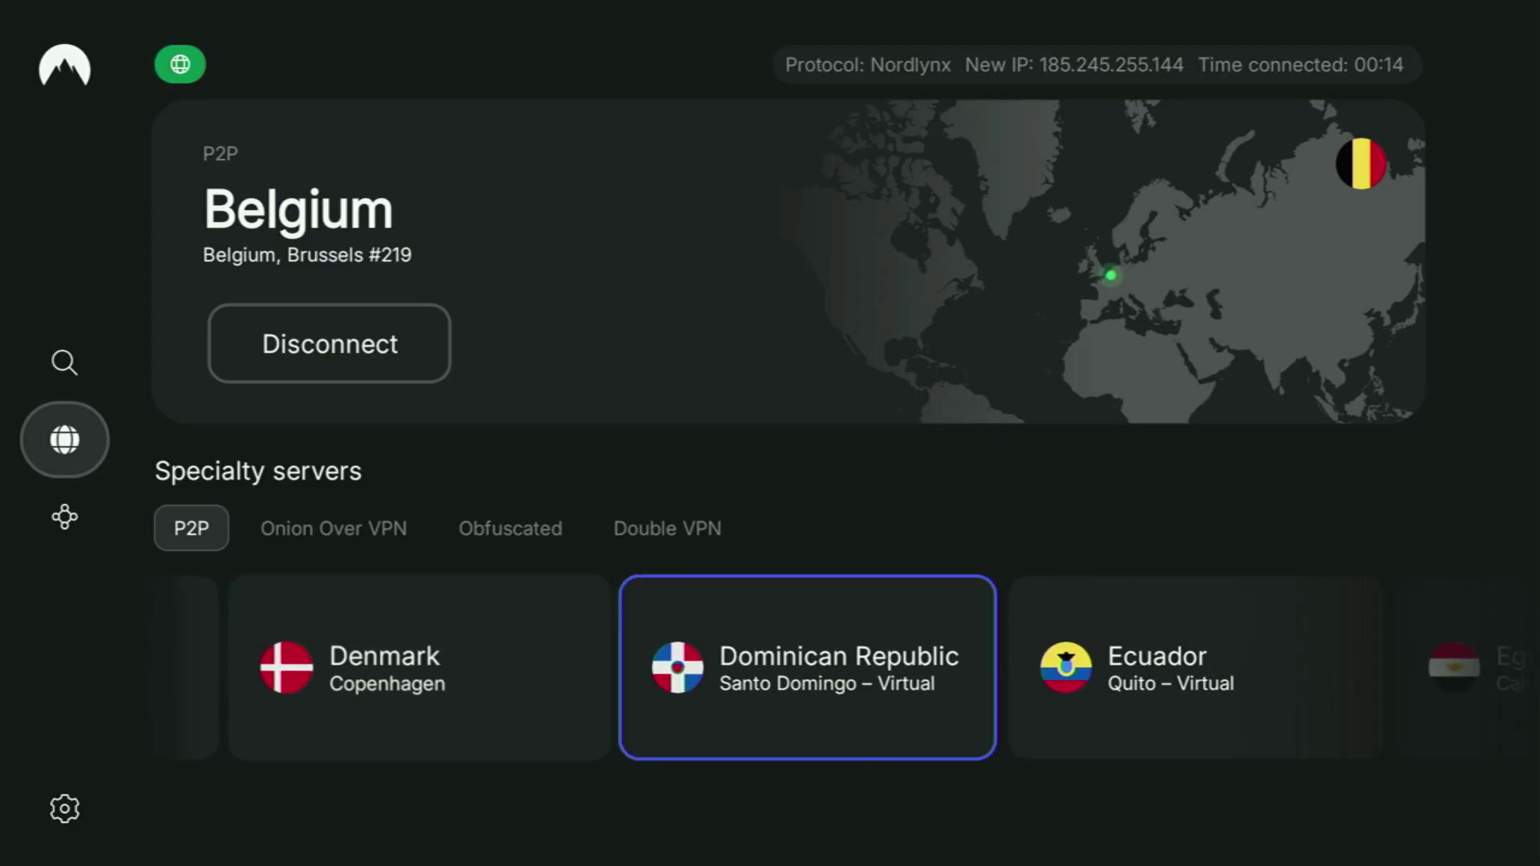
key(Right)
key(Right)
Go through the Onion Over VPN, Obfuscated and Double VPN specialty server categories
key(Up)
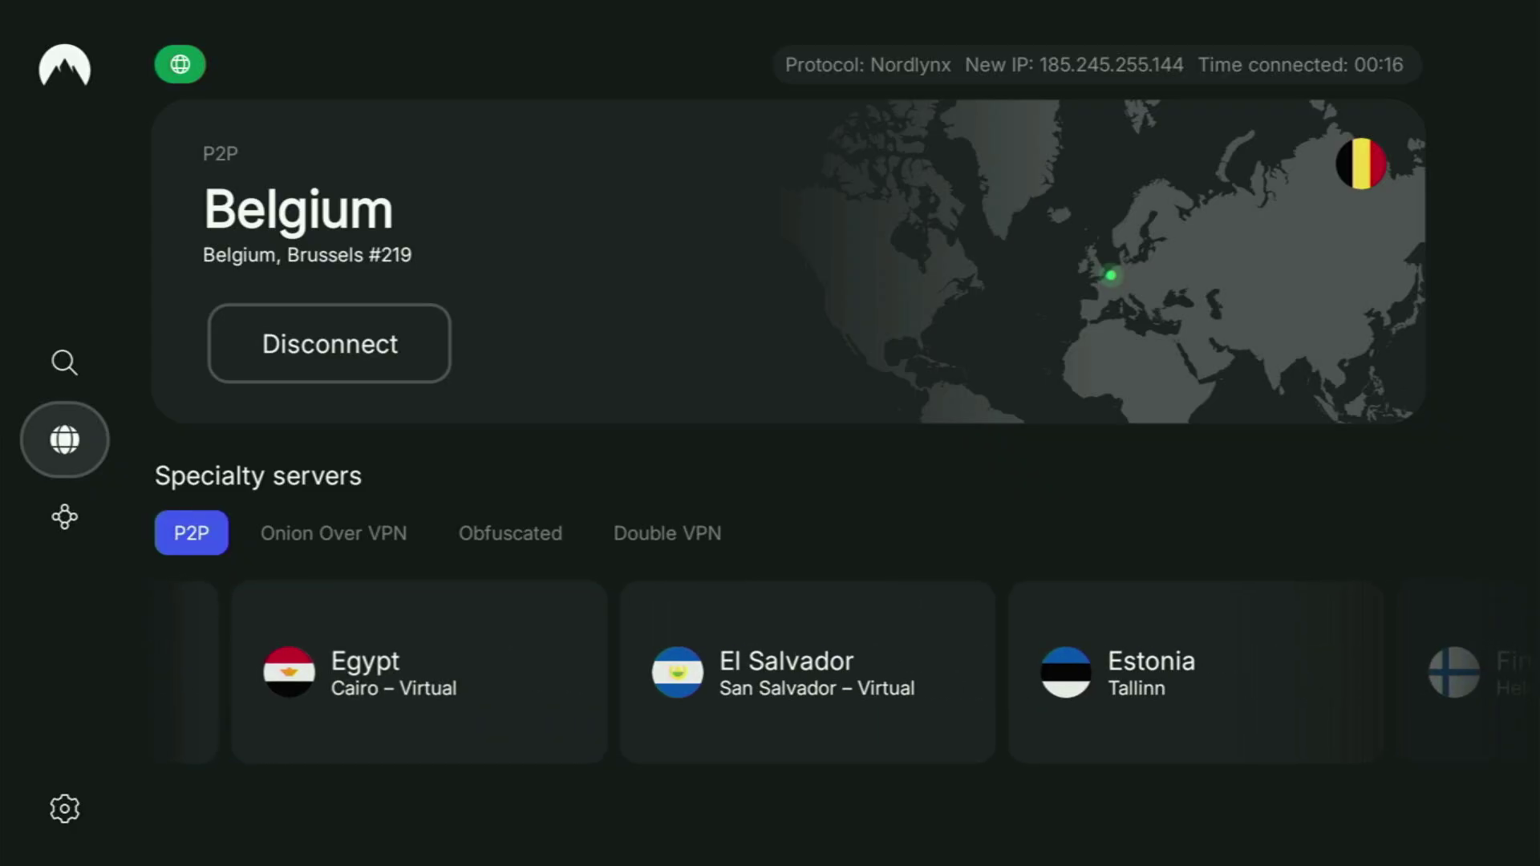
key(Right)
key(Right)
key(Right)
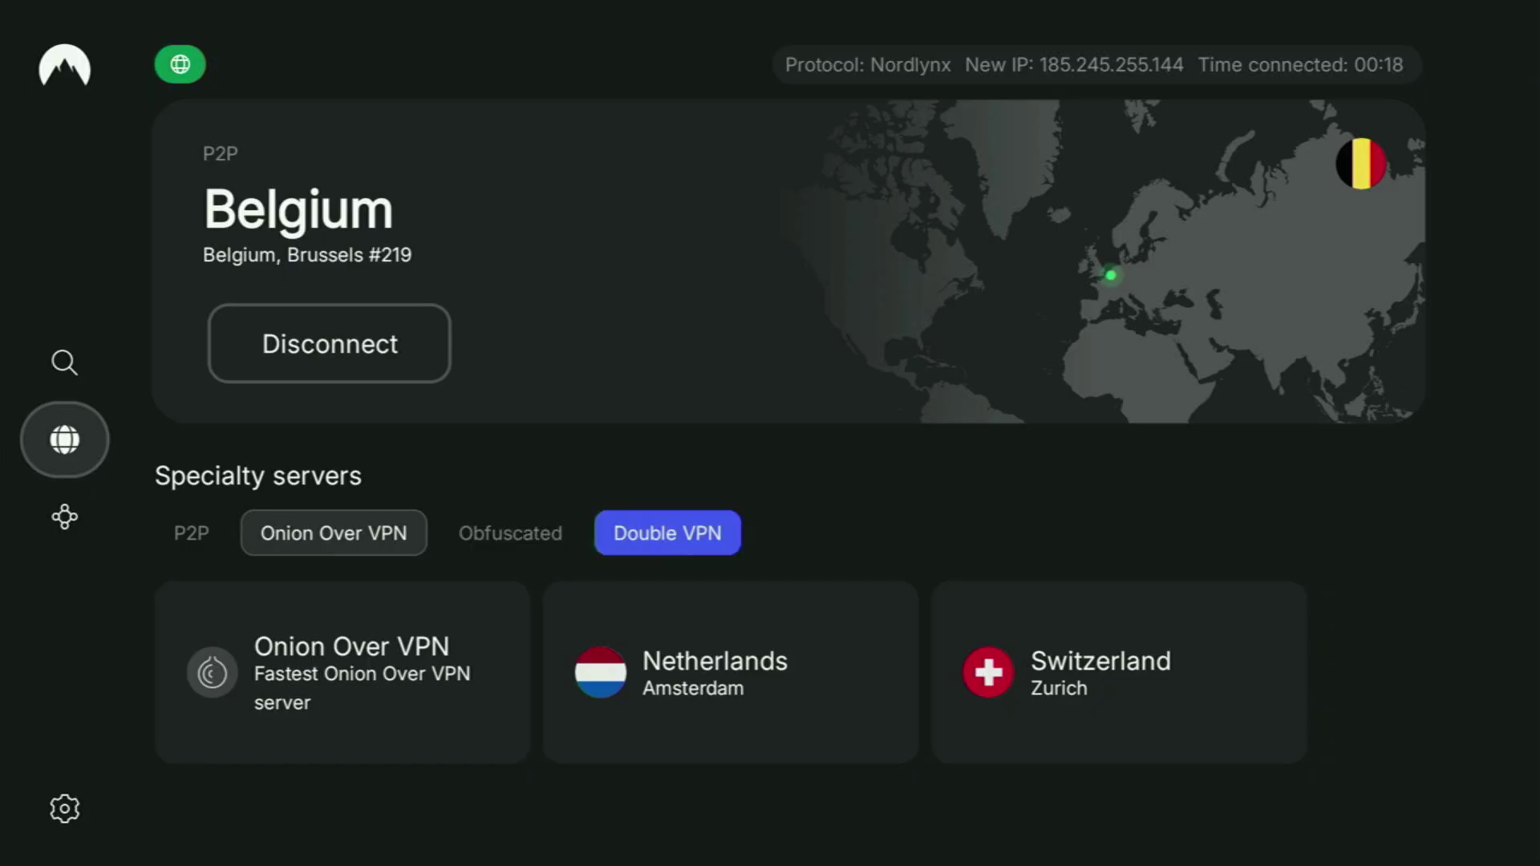
key(Left)
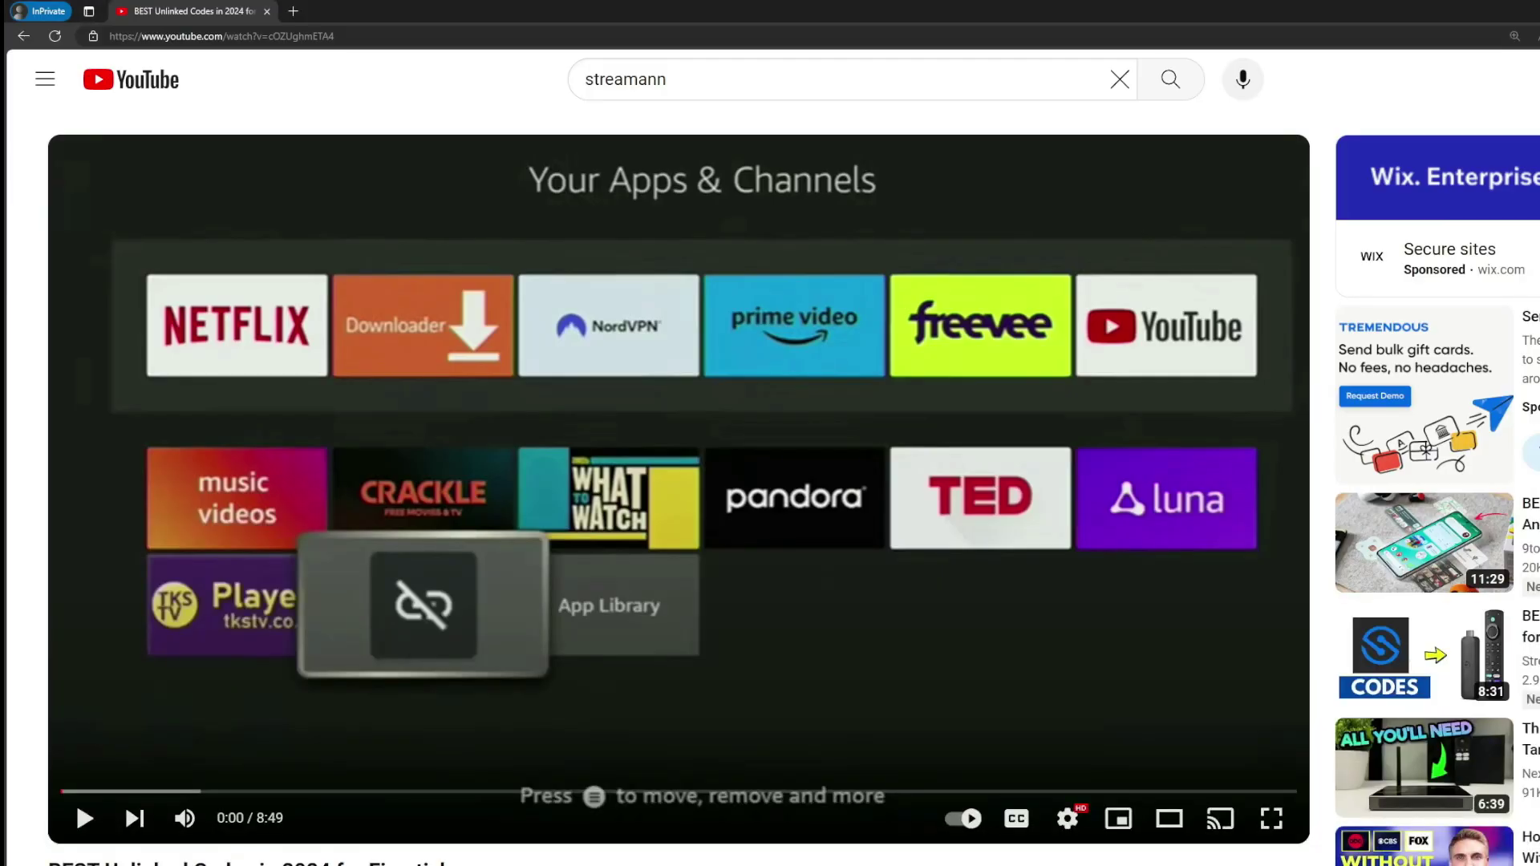
On the YouTube video page, follow the topvpnoffer.com link in the pinned comment and highlight the 3 months extra in the NordVPN deal
scroll(509, 567, down, 7)
click(525, 494)
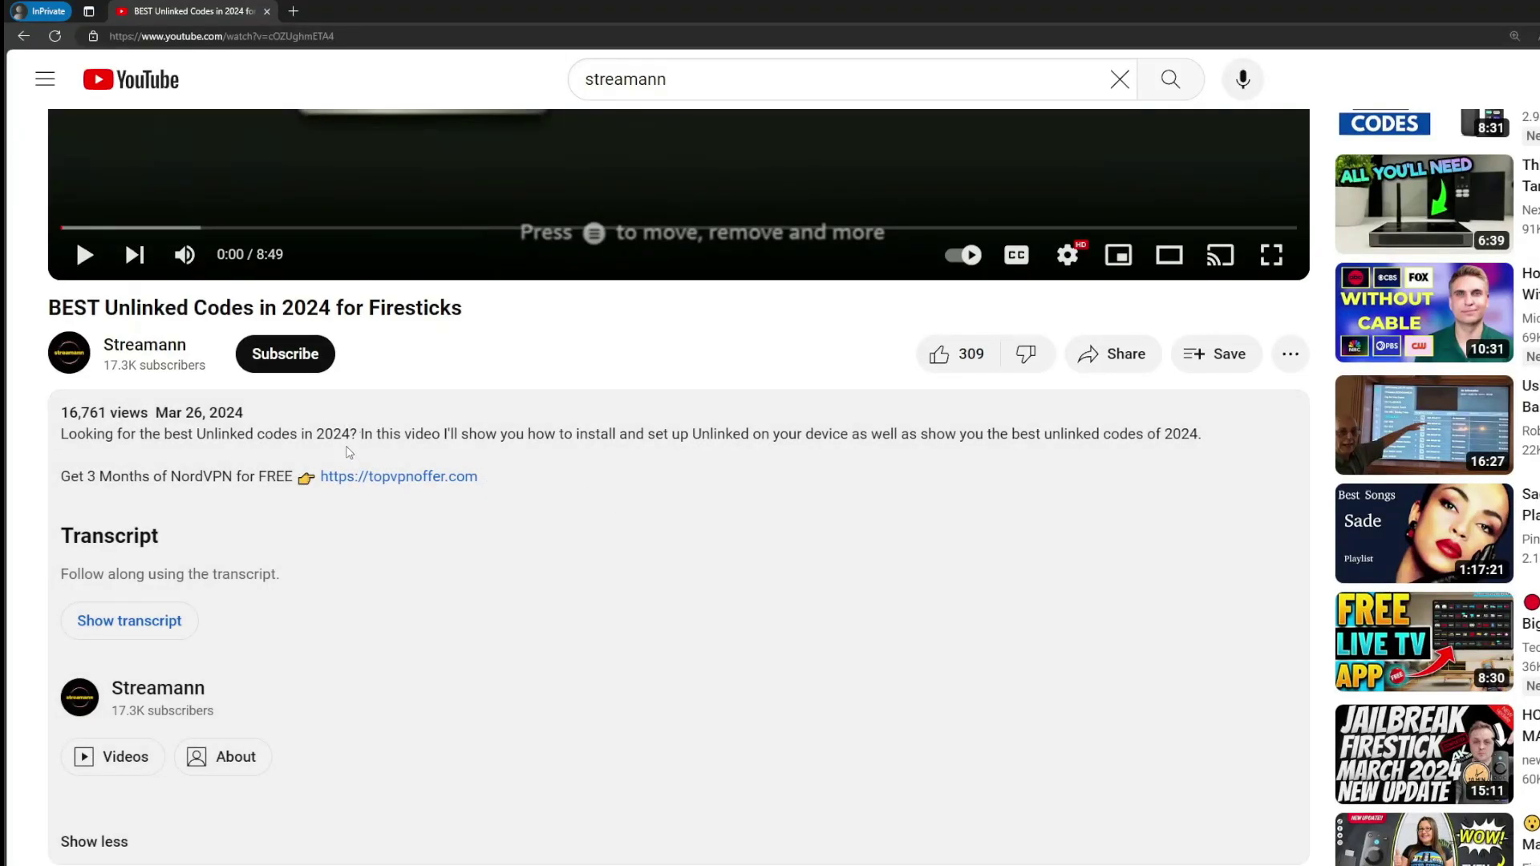
scroll(373, 502, down, 5)
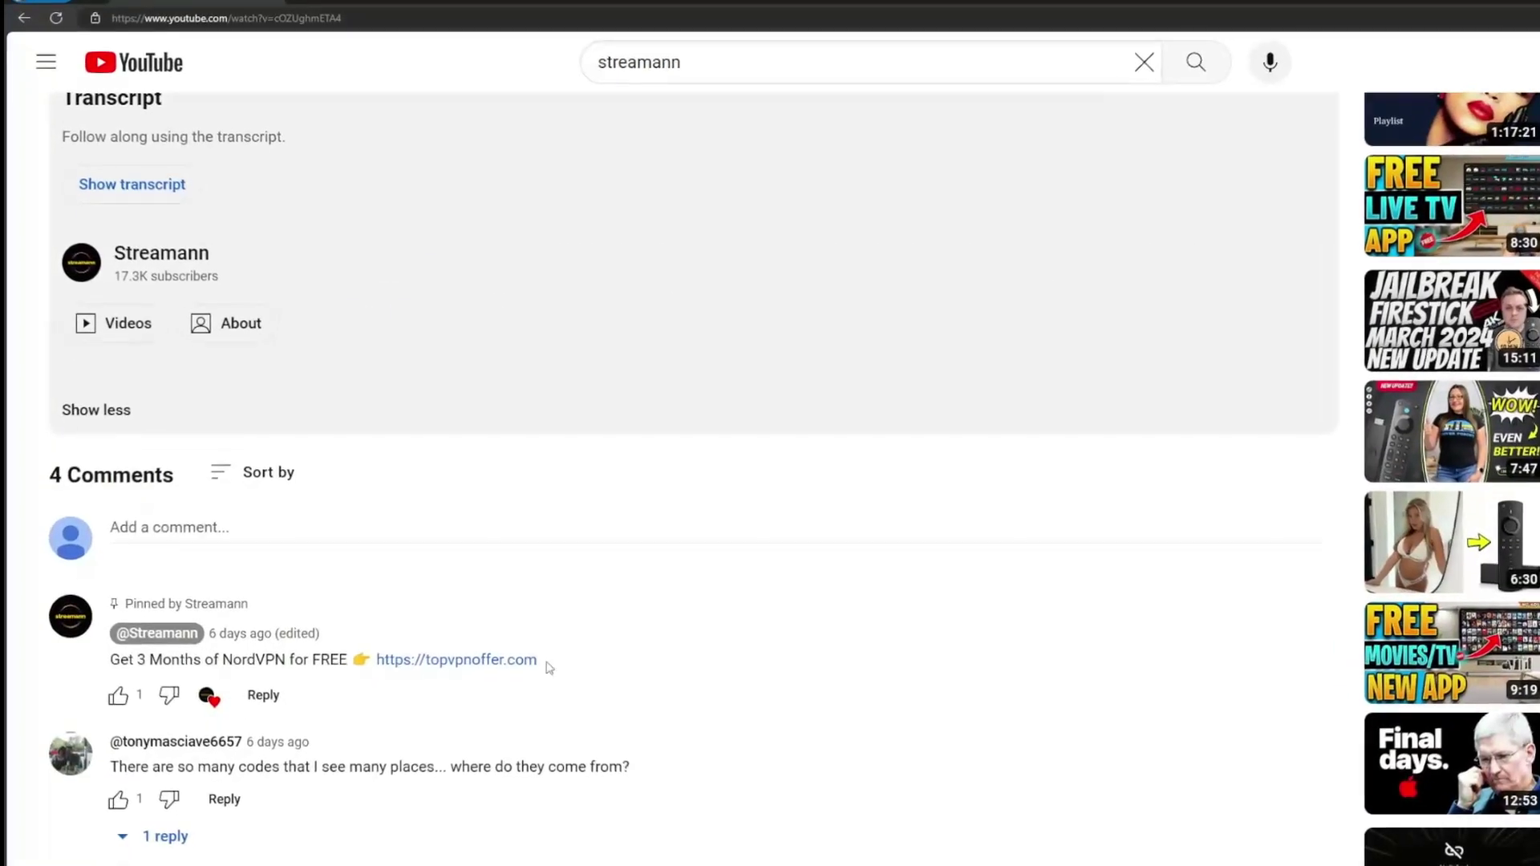
drag(526, 691, 368, 691)
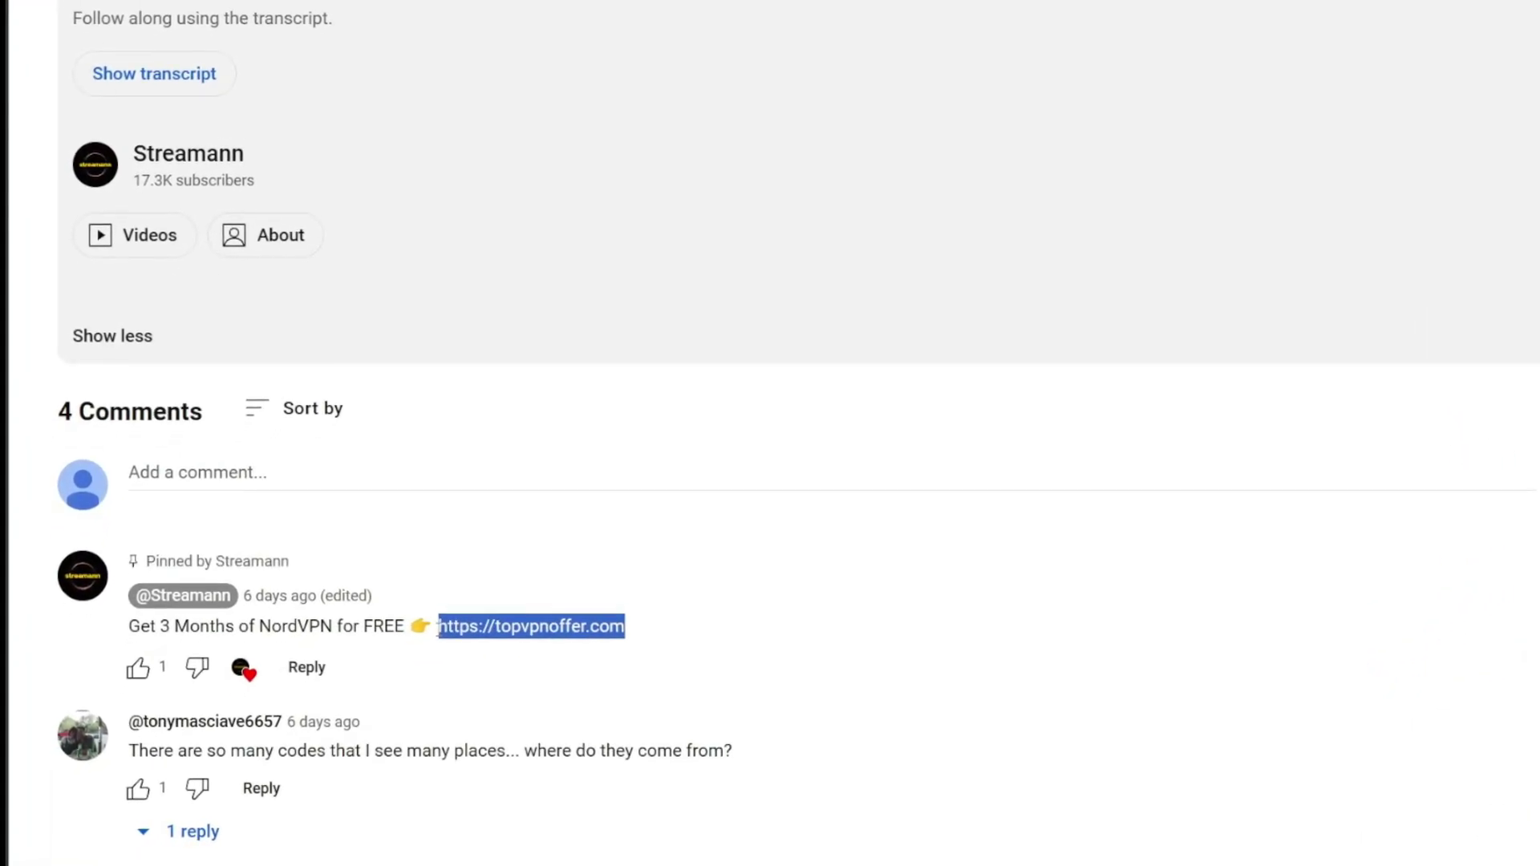
click(597, 626)
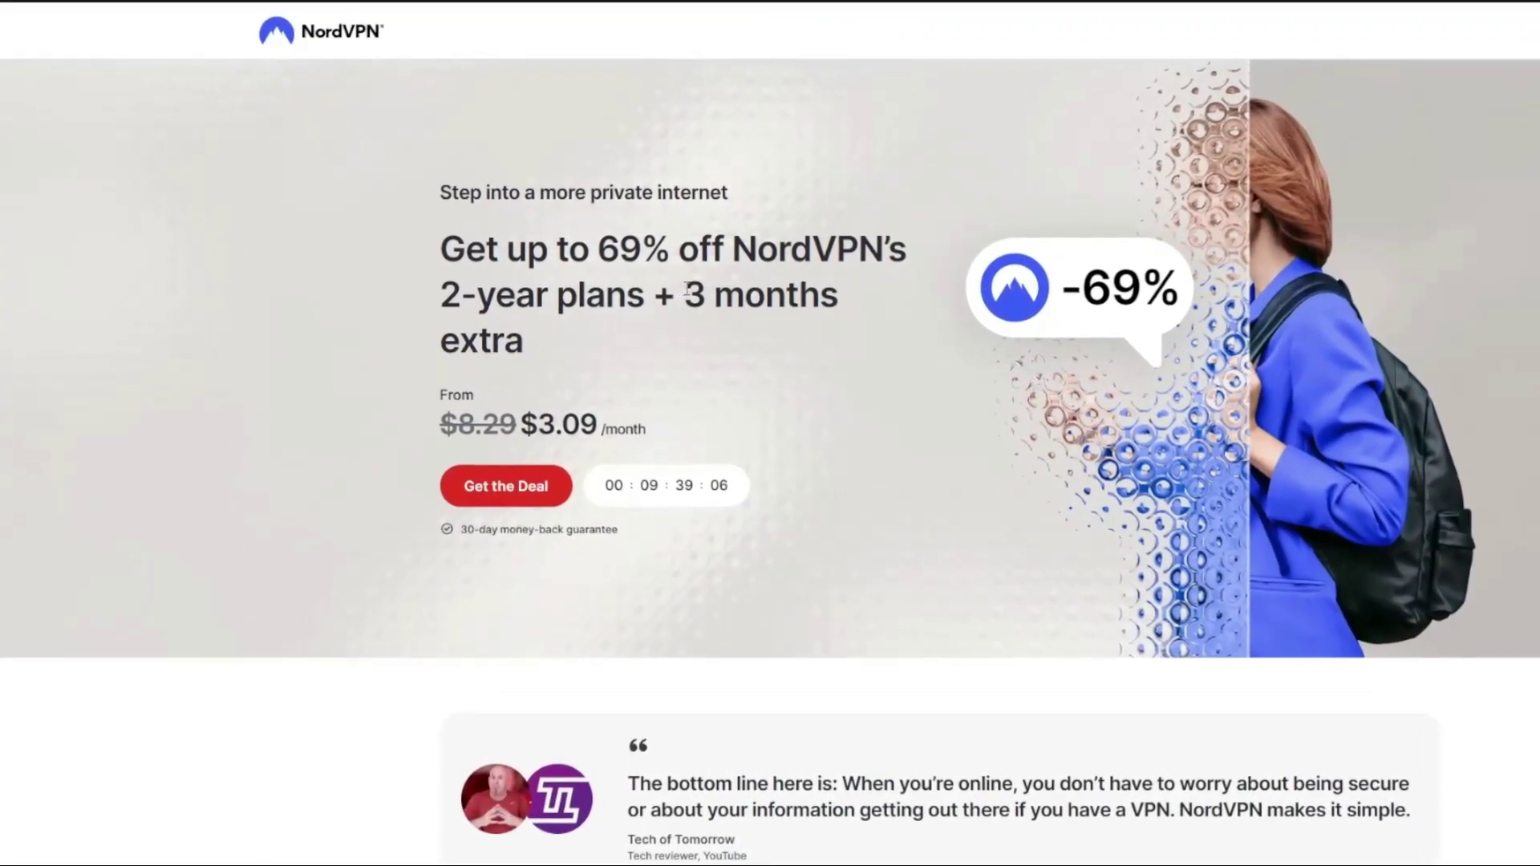
drag(681, 296, 840, 337)
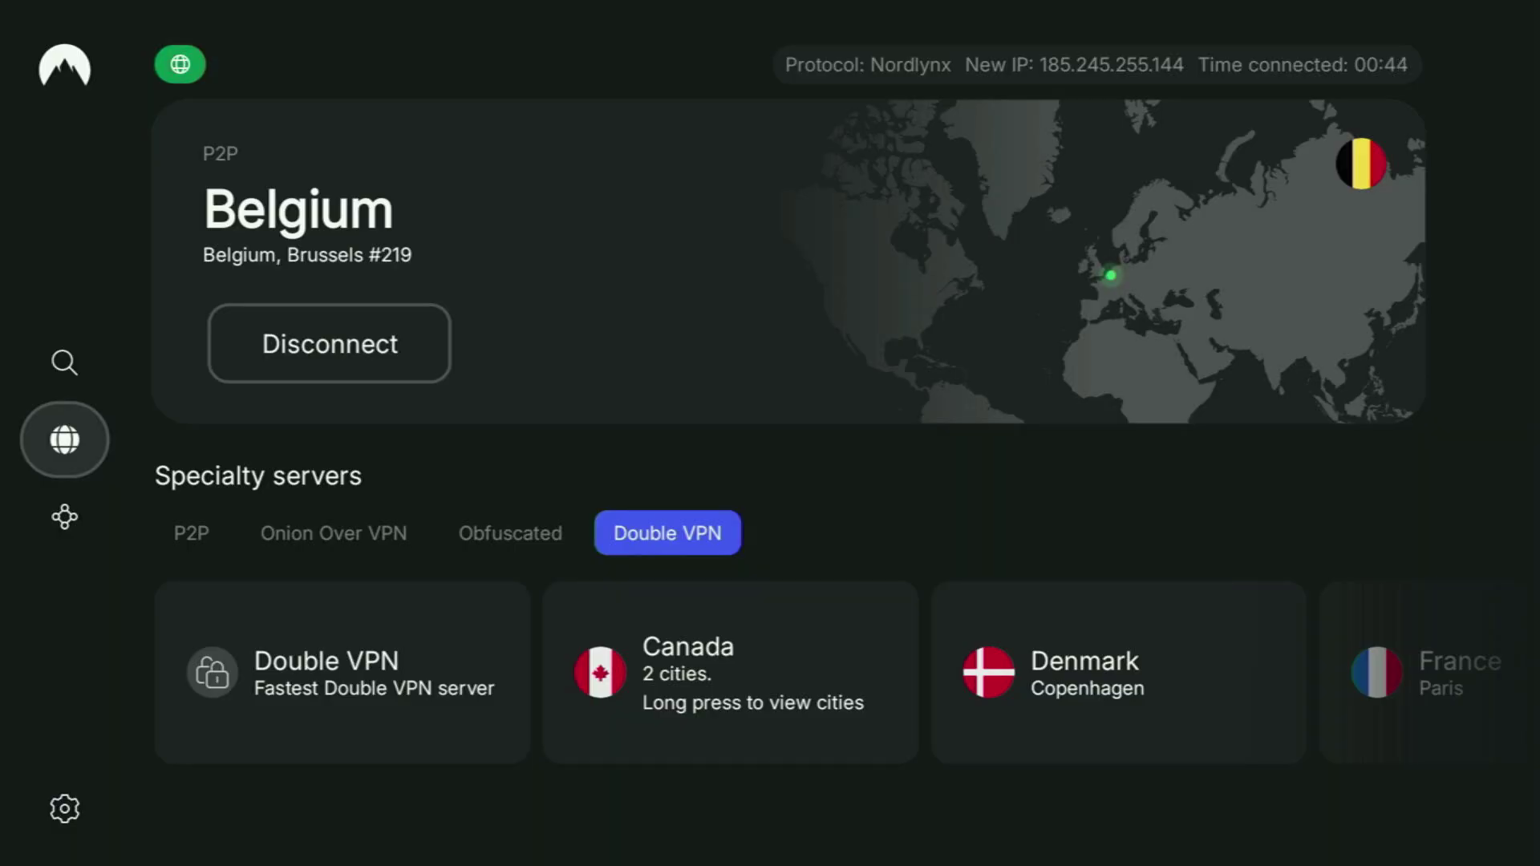
In NordVPN, go back through the Obfuscated and Onion Over VPN categories to the P2P servers
click(510, 533)
click(334, 534)
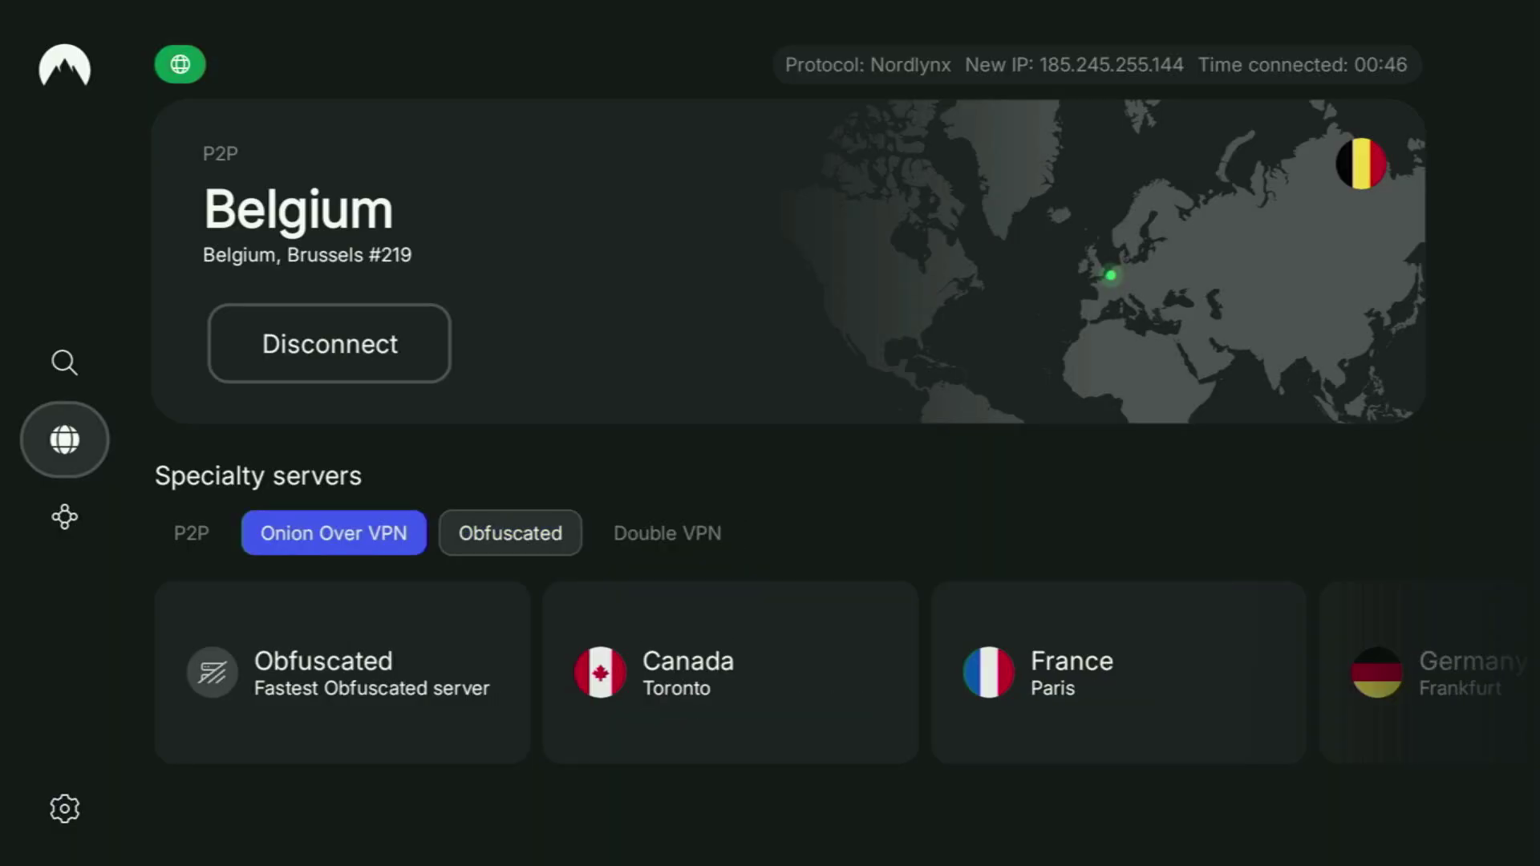
click(192, 533)
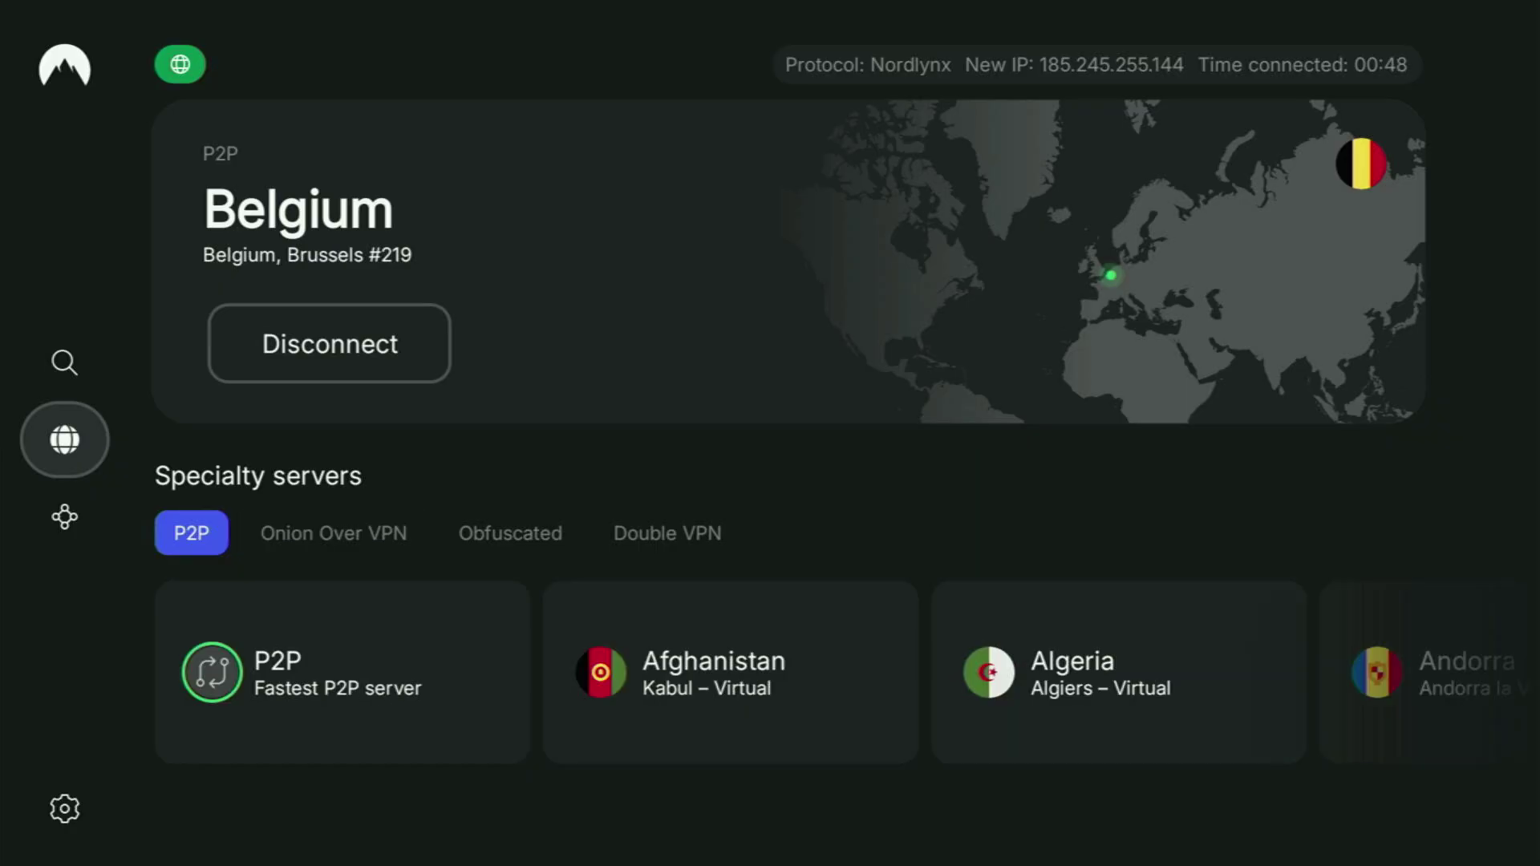
key(Left)
key(Up)
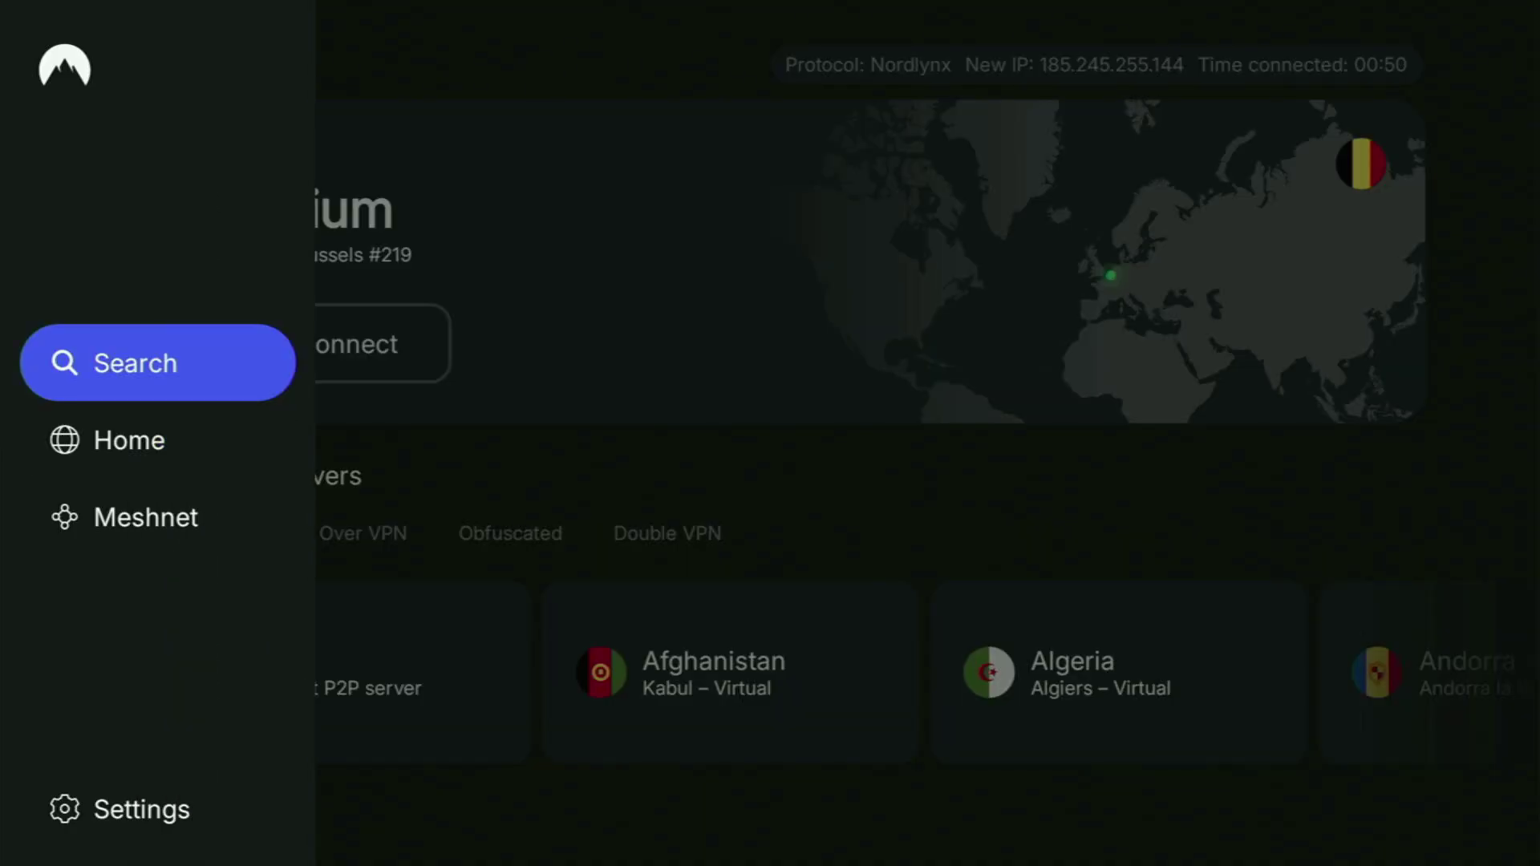
key(Down)
key(Right)
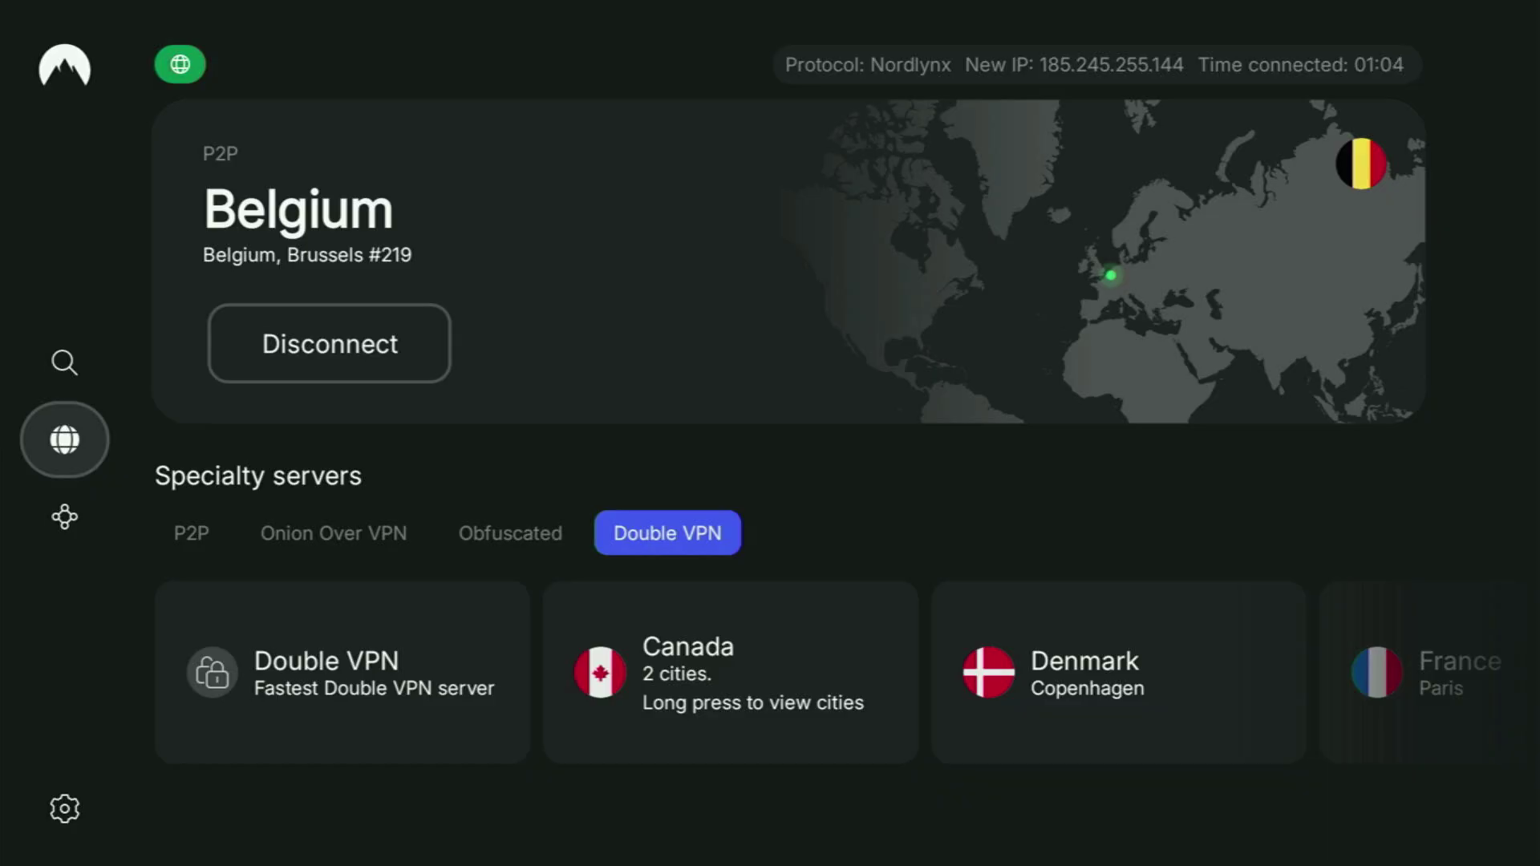
Look through the Double VPN countries from Canada up to United Kingdom
key(Down)
key(Right)
key(Right)
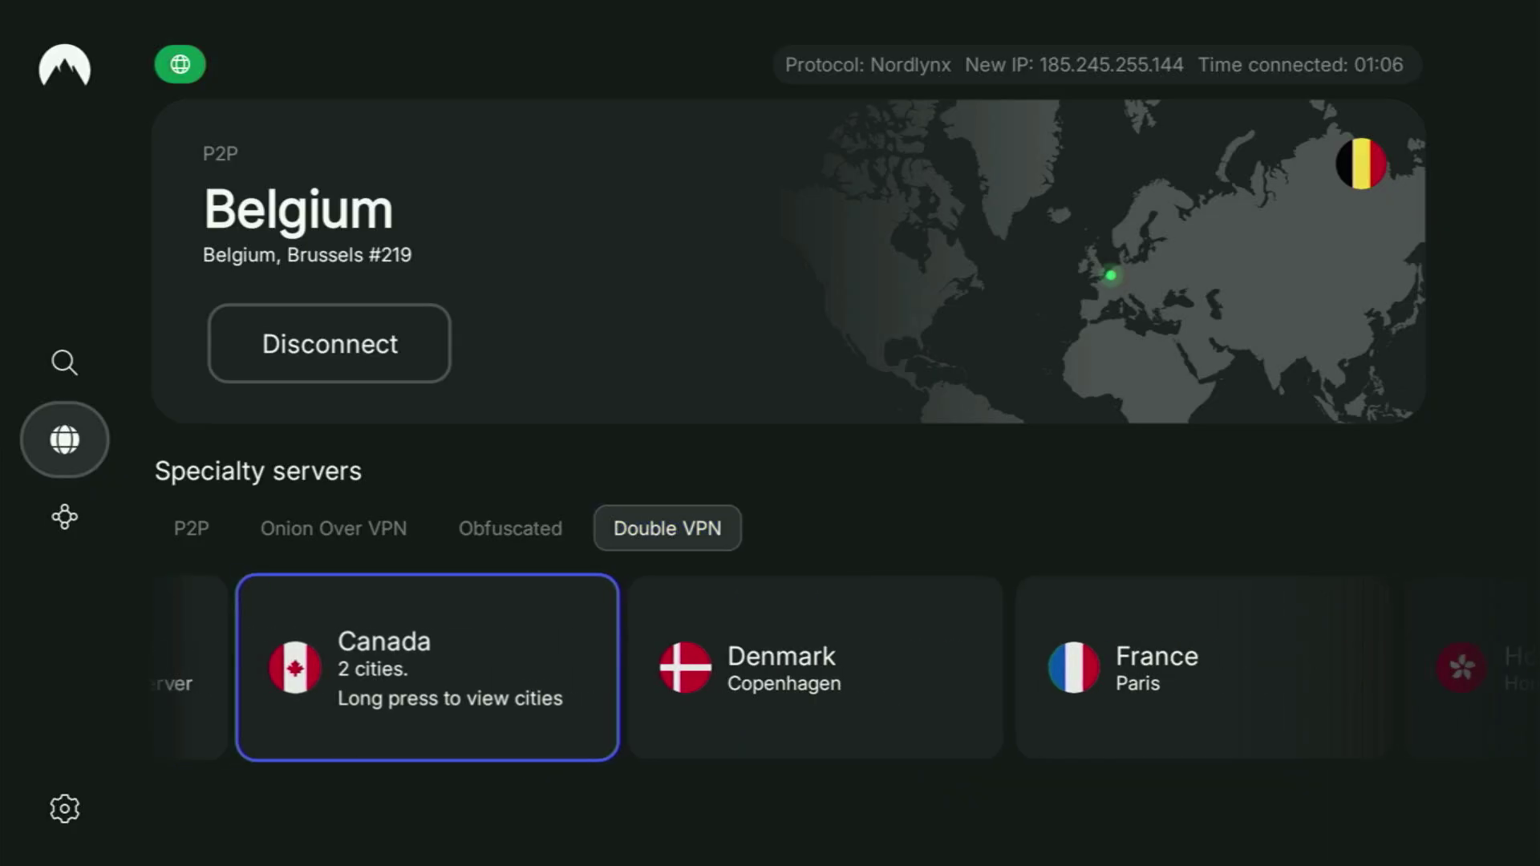
key(Right)
key(Right)
key(Right)
key(Right)
key(Right)
key(Right)
key(Right)
key(Right)
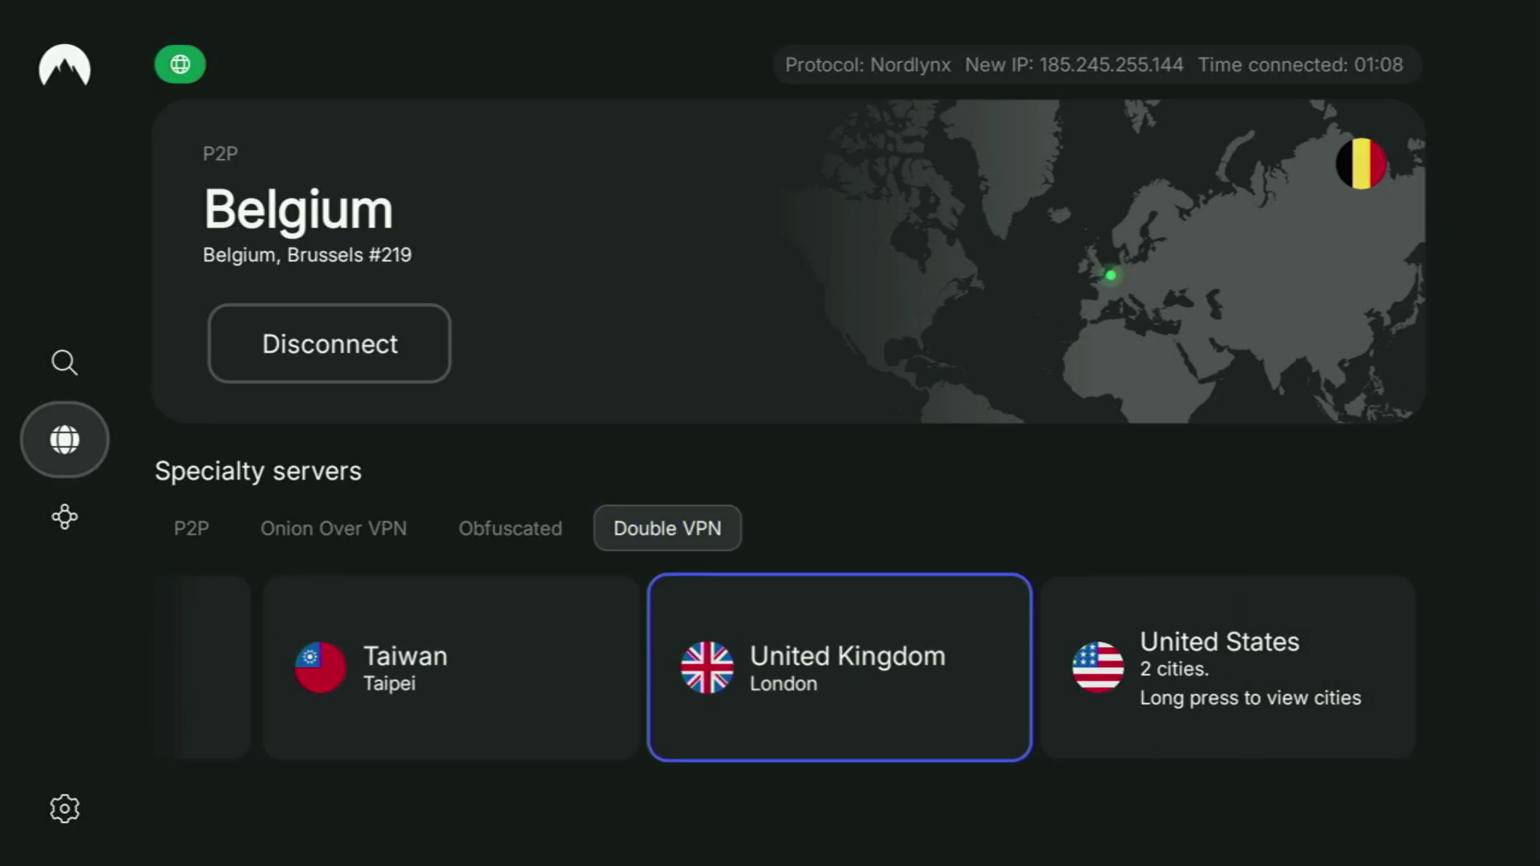
key(Up)
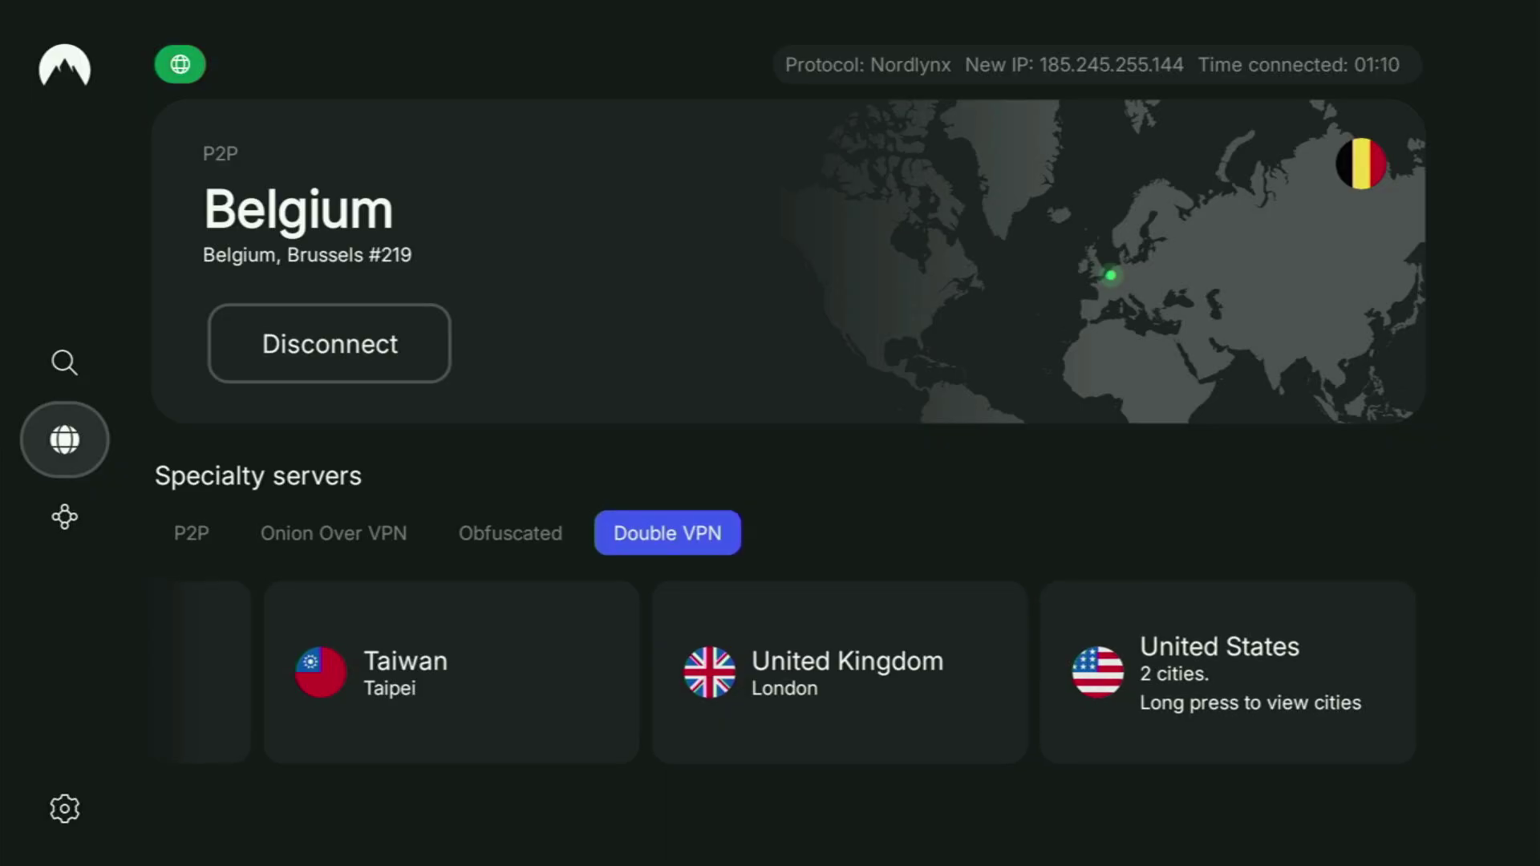
Return to the Fire TV home screen and bring up the full Your Apps & Channels list
key(Home)
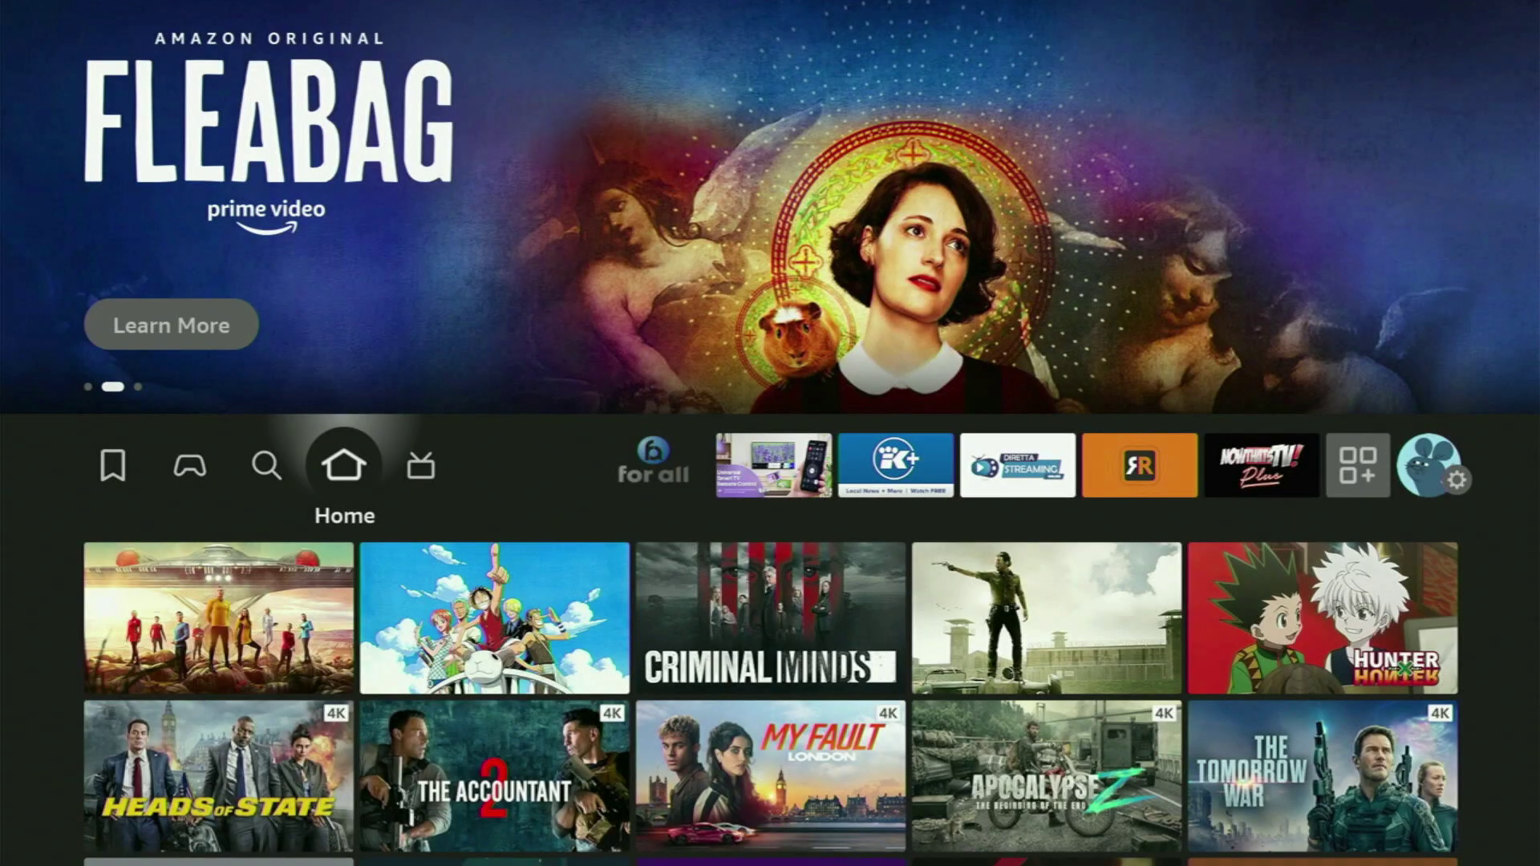
key(Right)
key(Right)
key(Right)
key(Right)
key(Right)
key(Right)
key(Right)
key(Right)
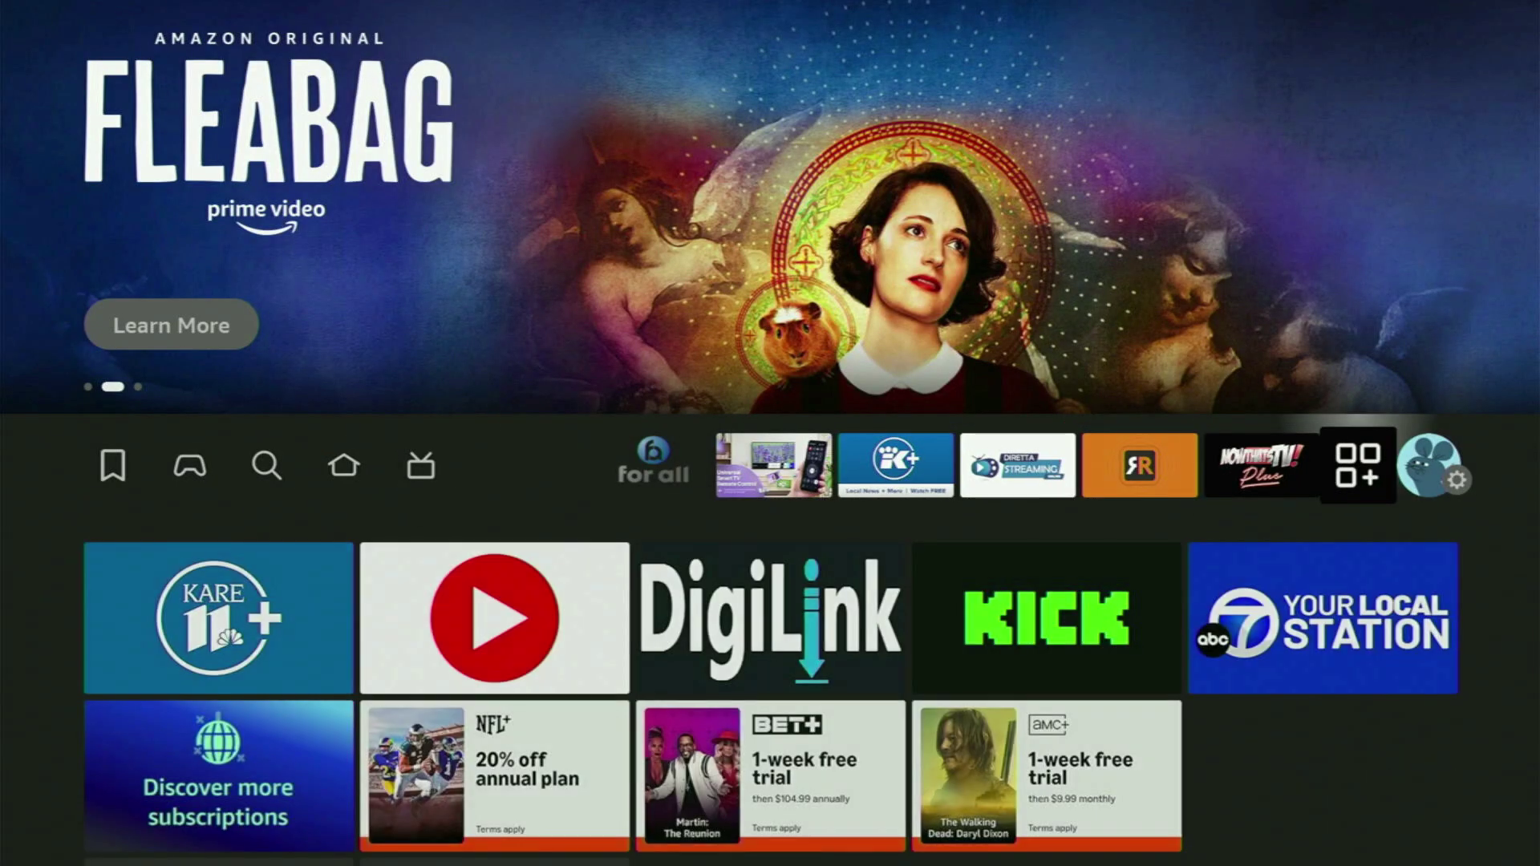
key(Return)
Launch Downloader from the apps list
key(Down)
key(Down)
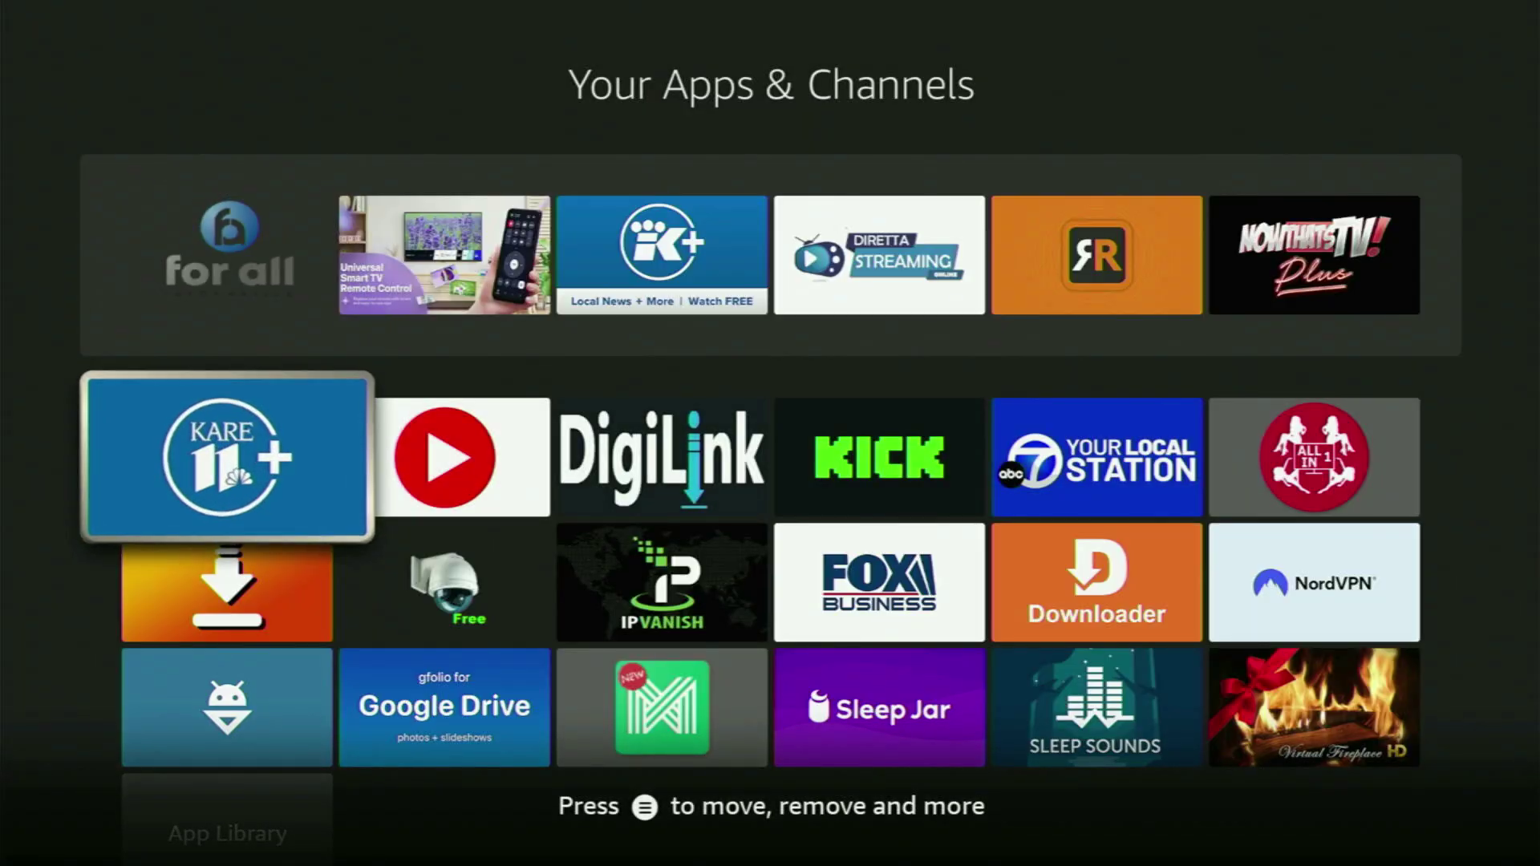
key(Right)
key(Right)
key(Right)
key(Right)
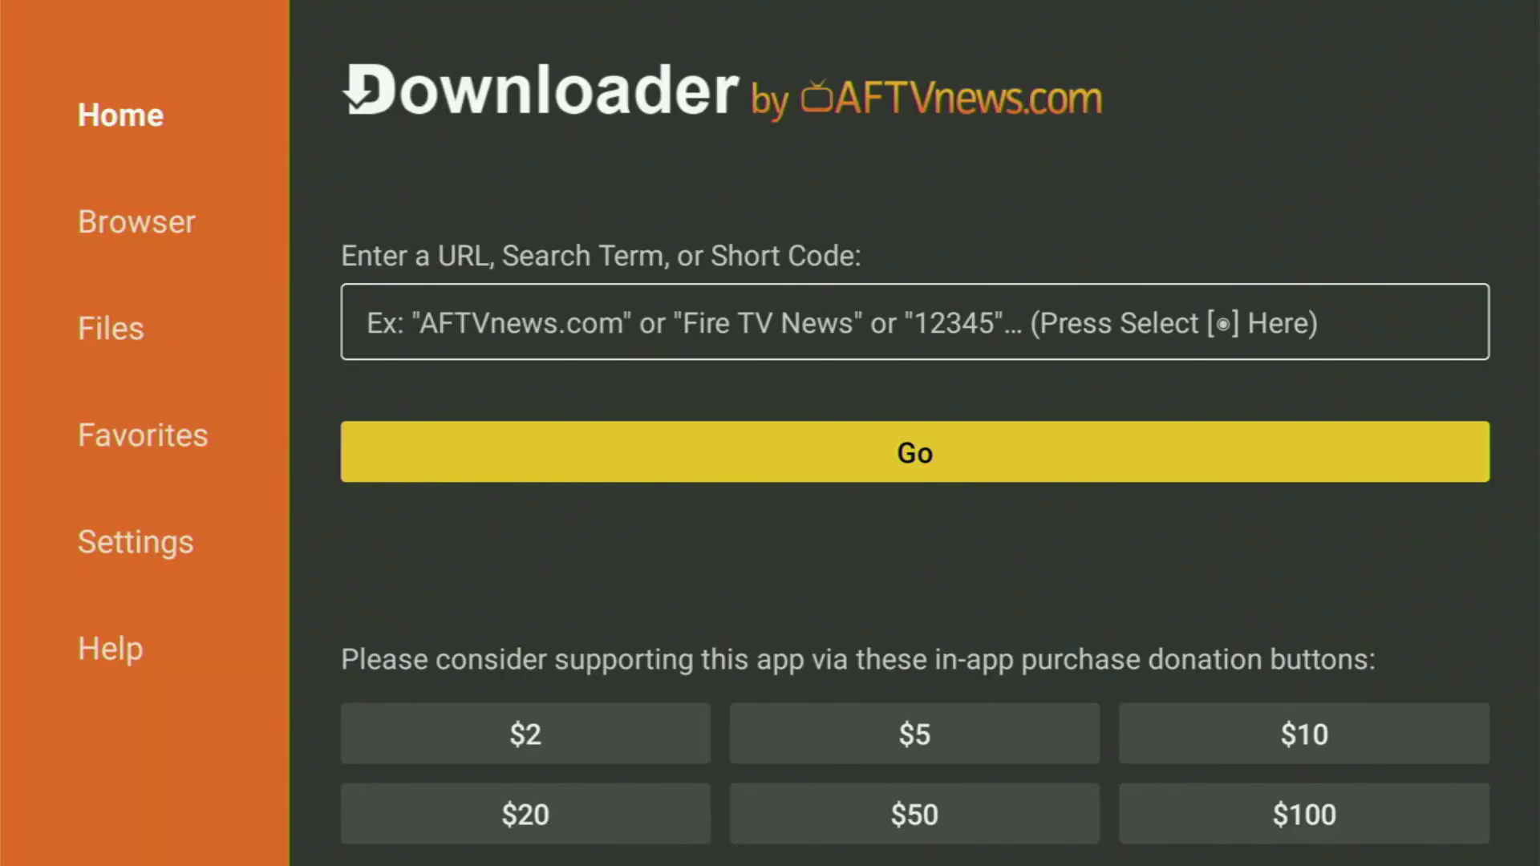
Enter the short code 2619957 in Downloader's URL field and submit it to download the linked file
key(Up)
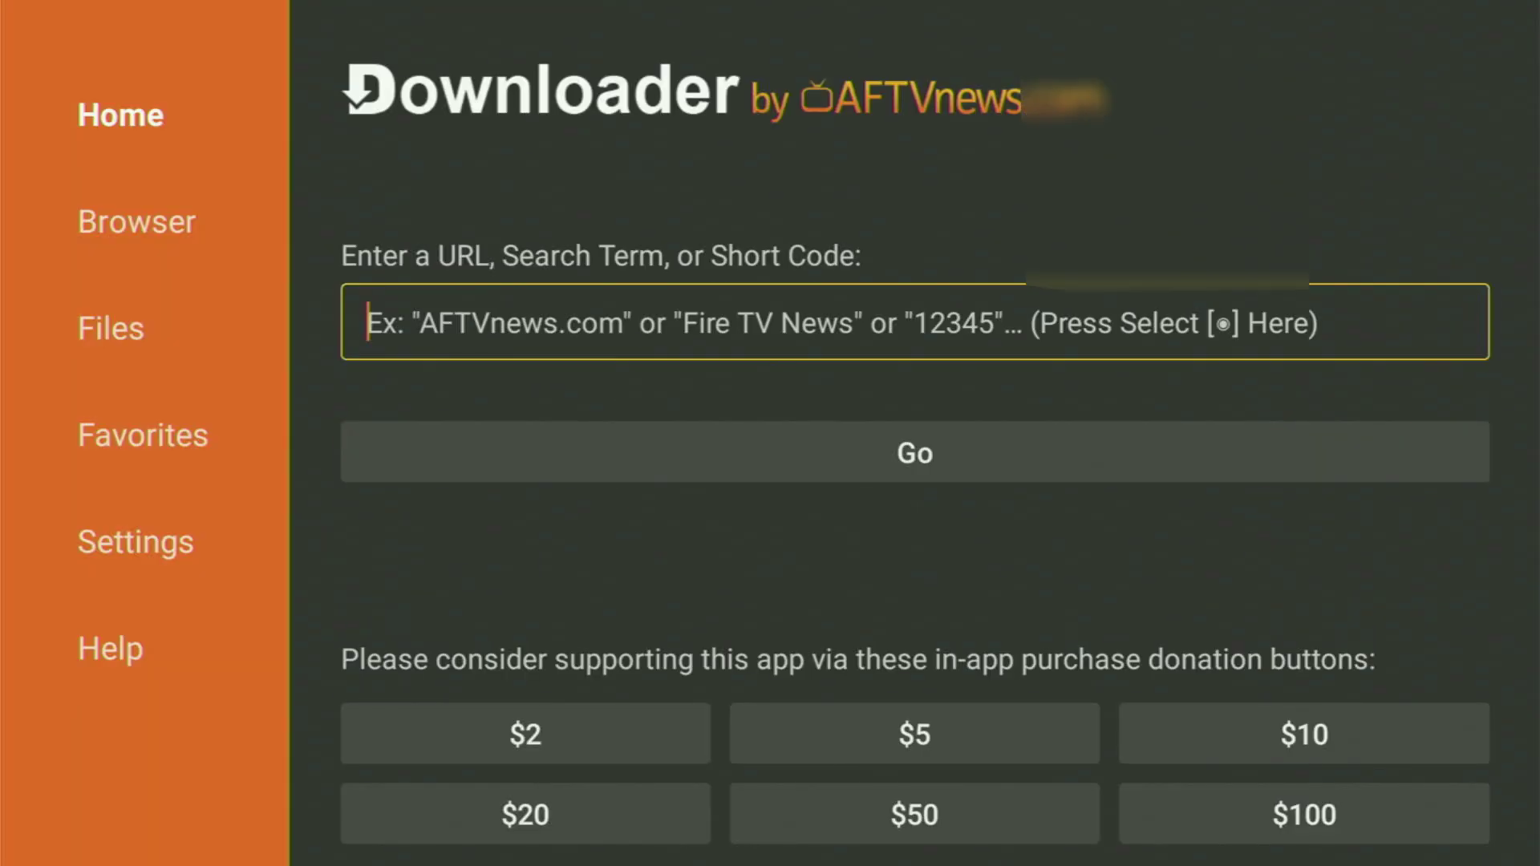
key(Return)
key(Up)
key(Right)
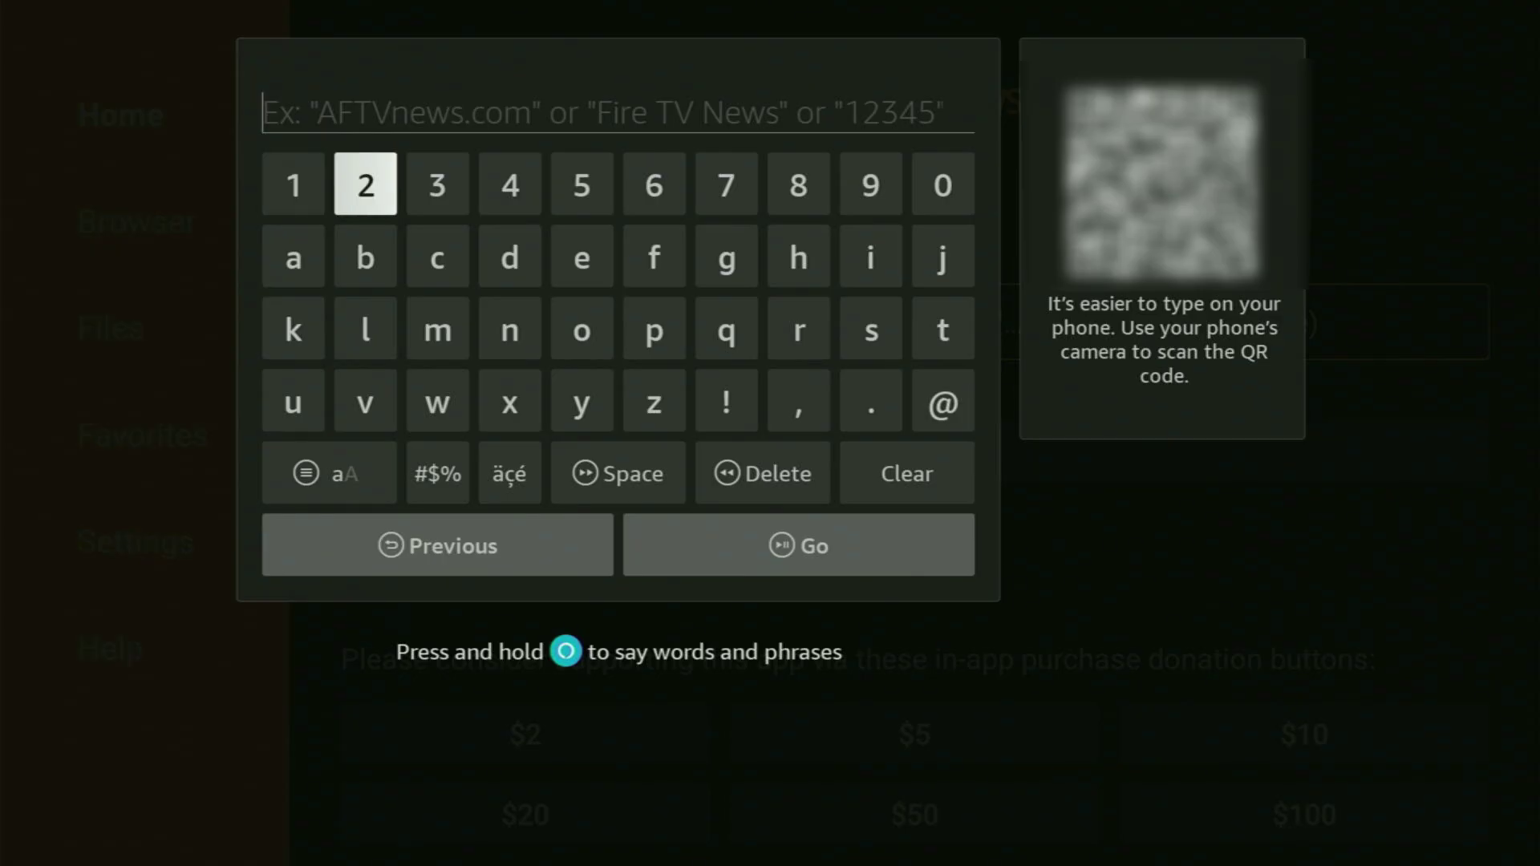
key(Return)
key(Right)
key(Right)
key(Right)
key(Right)
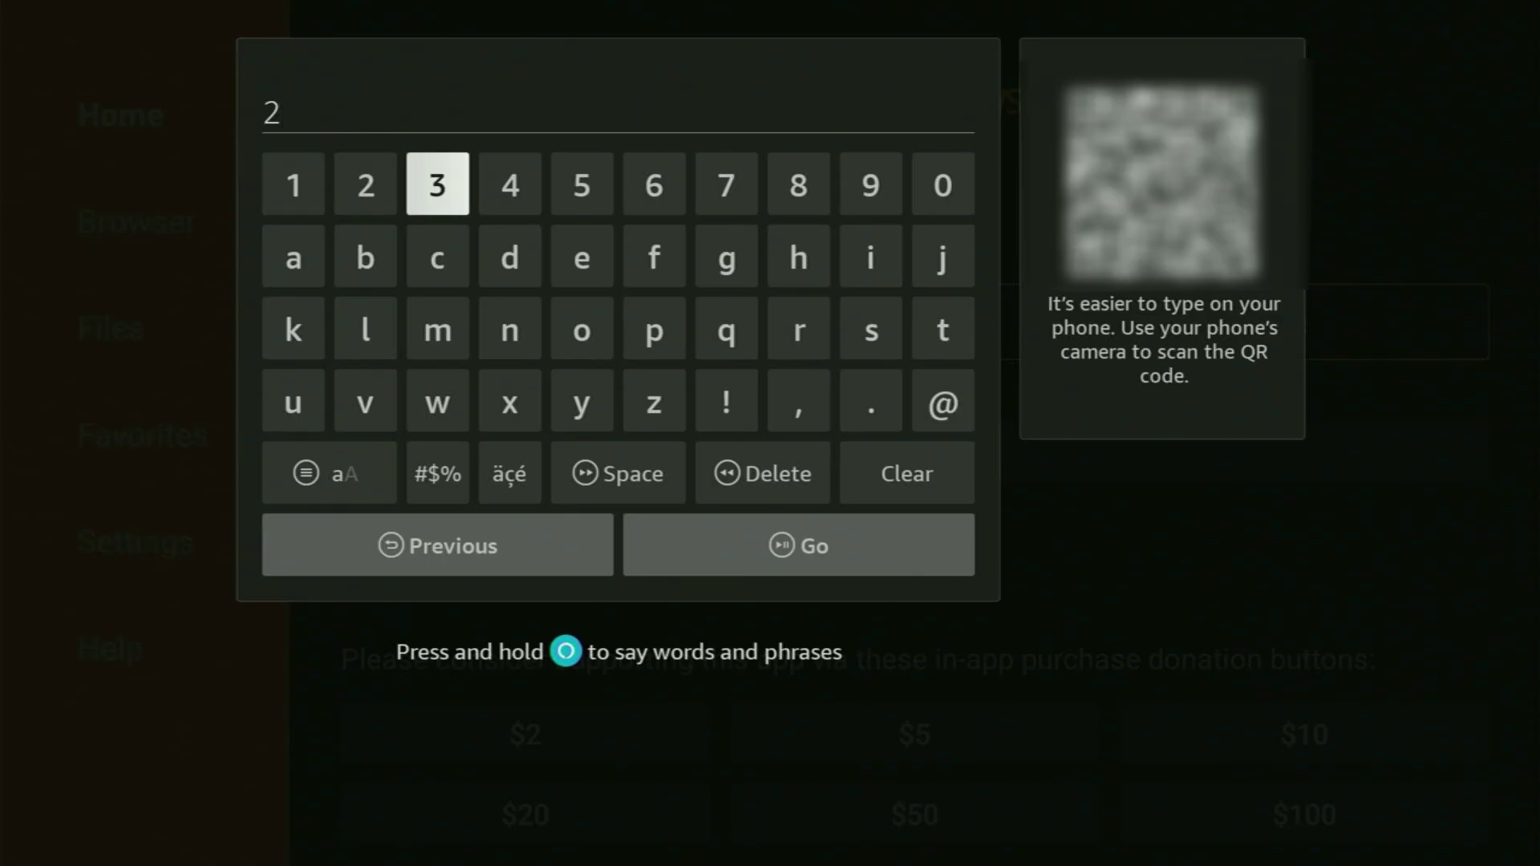
key(Return)
key(Left)
key(Left)
key(Left)
key(Left)
key(Left)
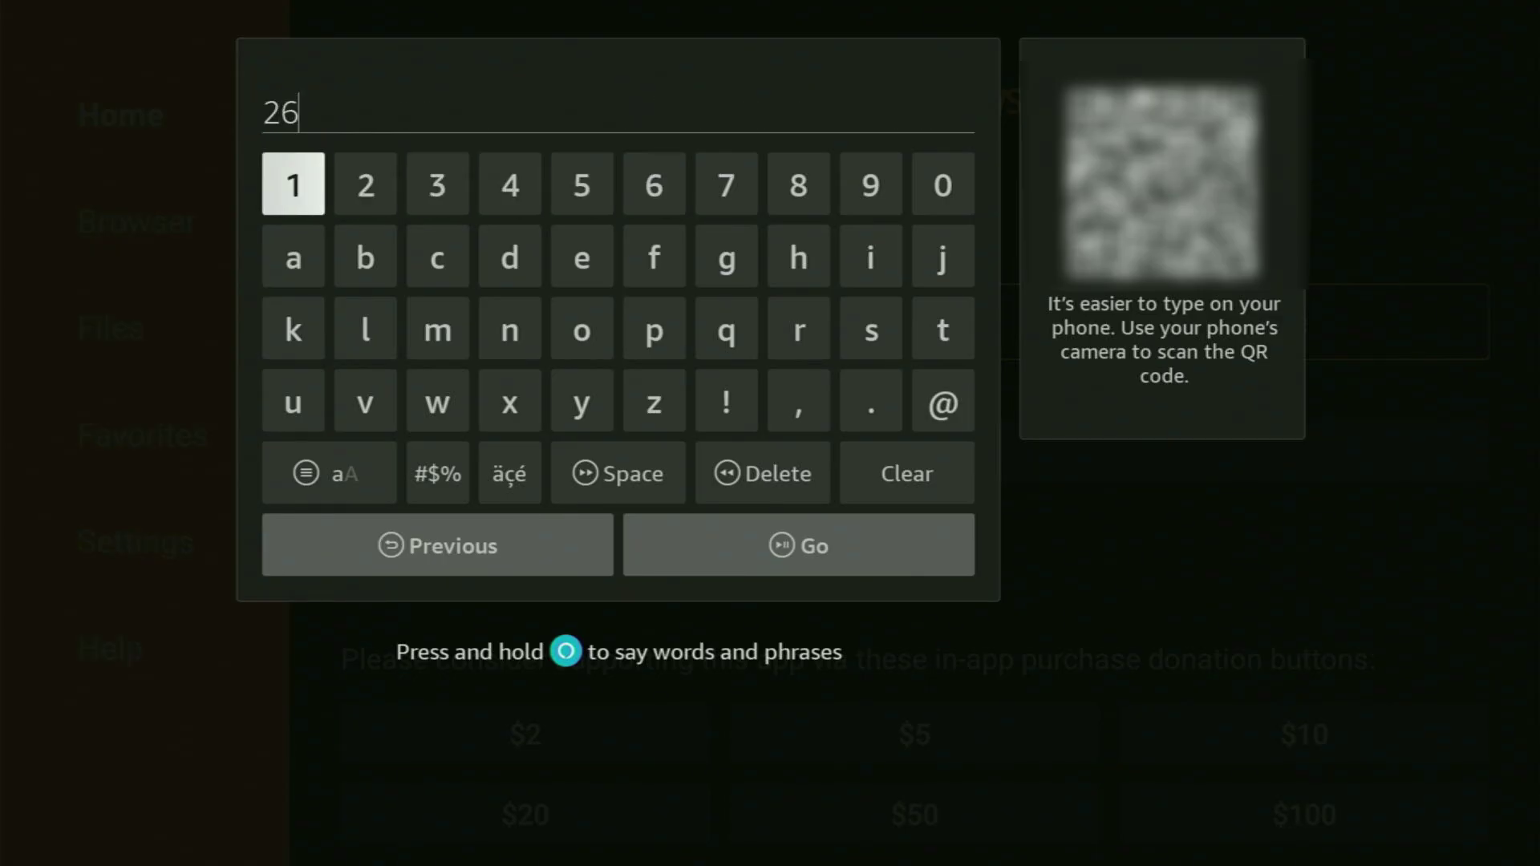
key(Return)
key(Left)
key(Left)
key(Return)
key(Return)
key(Left)
key(Left)
key(Left)
key(Left)
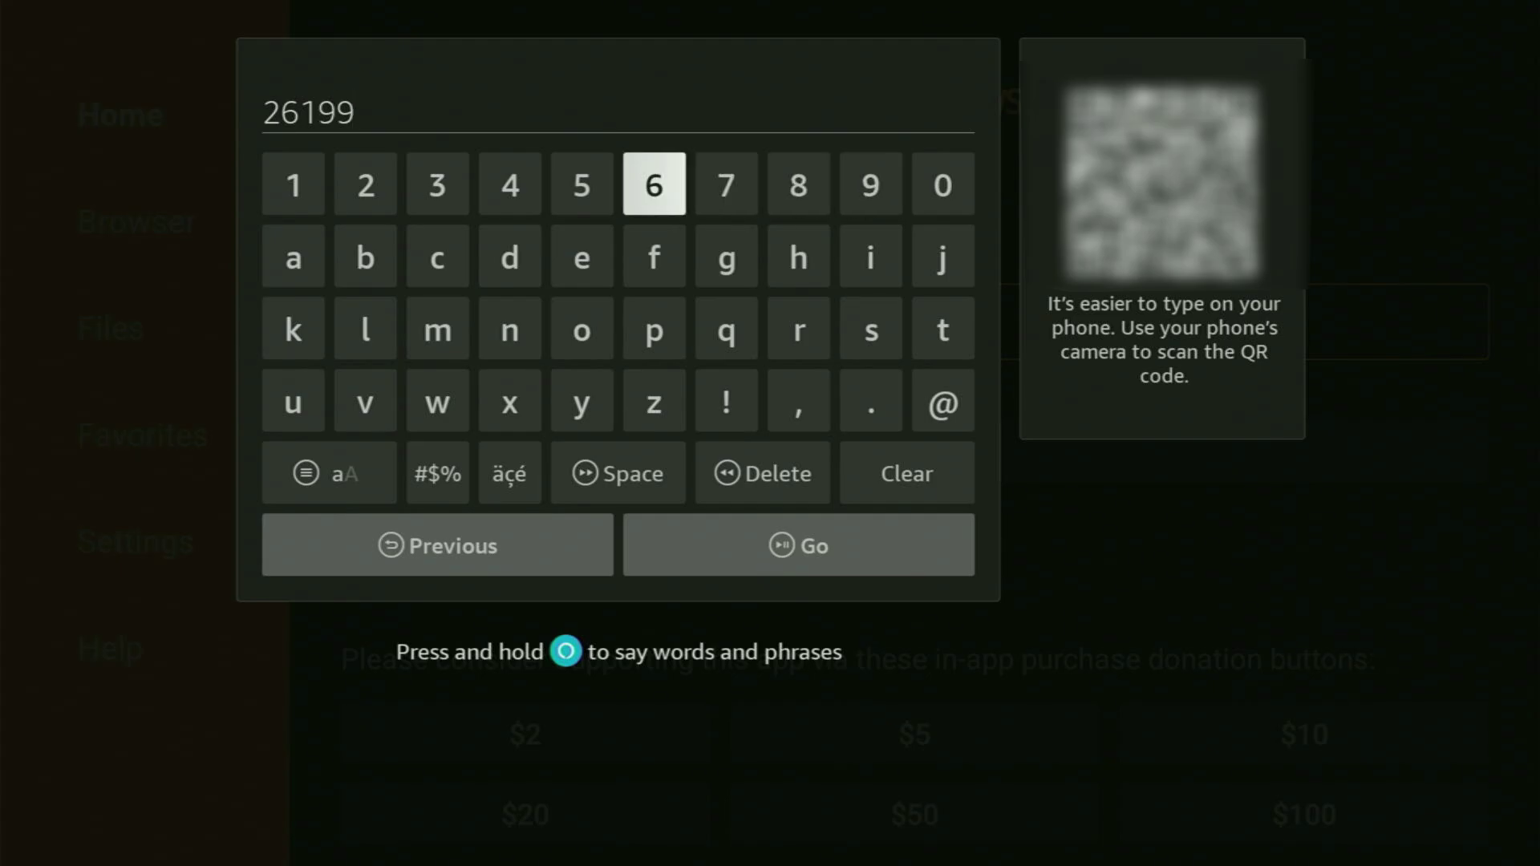
key(Return)
key(Right)
key(Right)
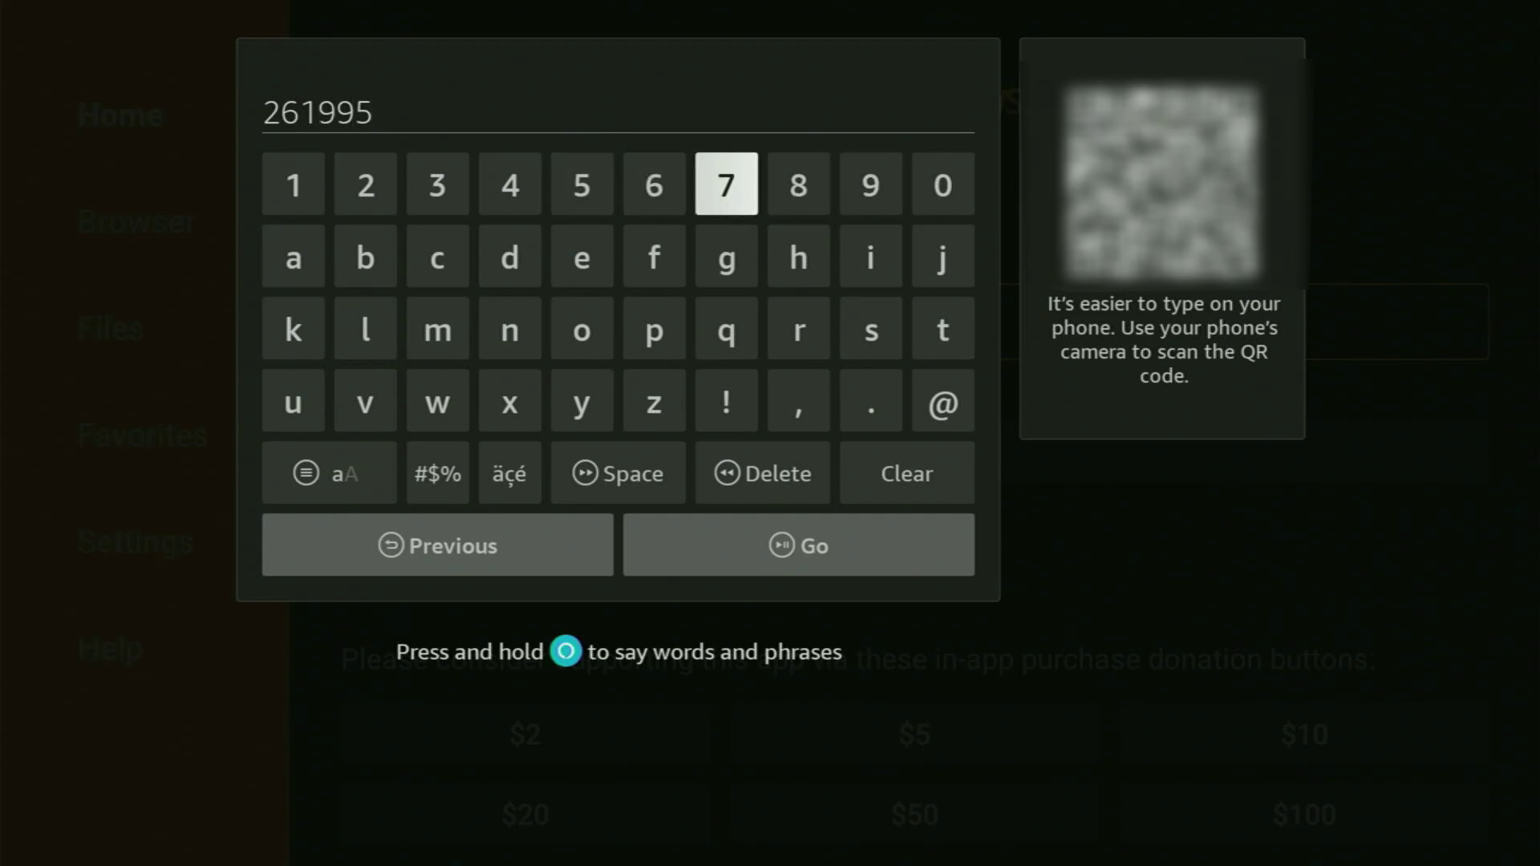
key(Return)
key(Down)
key(Down)
key(Down)
key(Down)
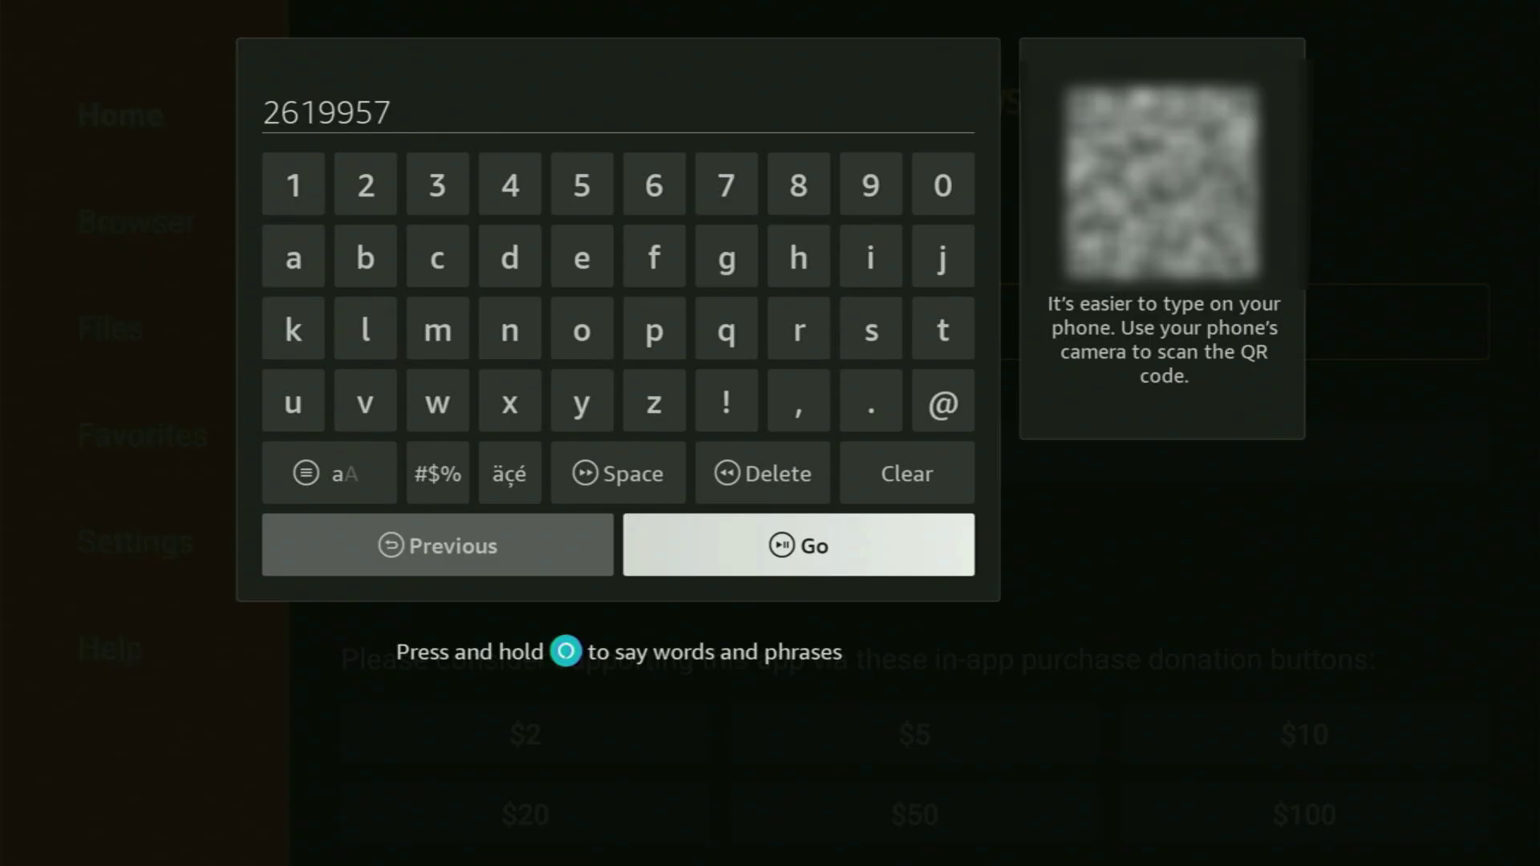
key(Return)
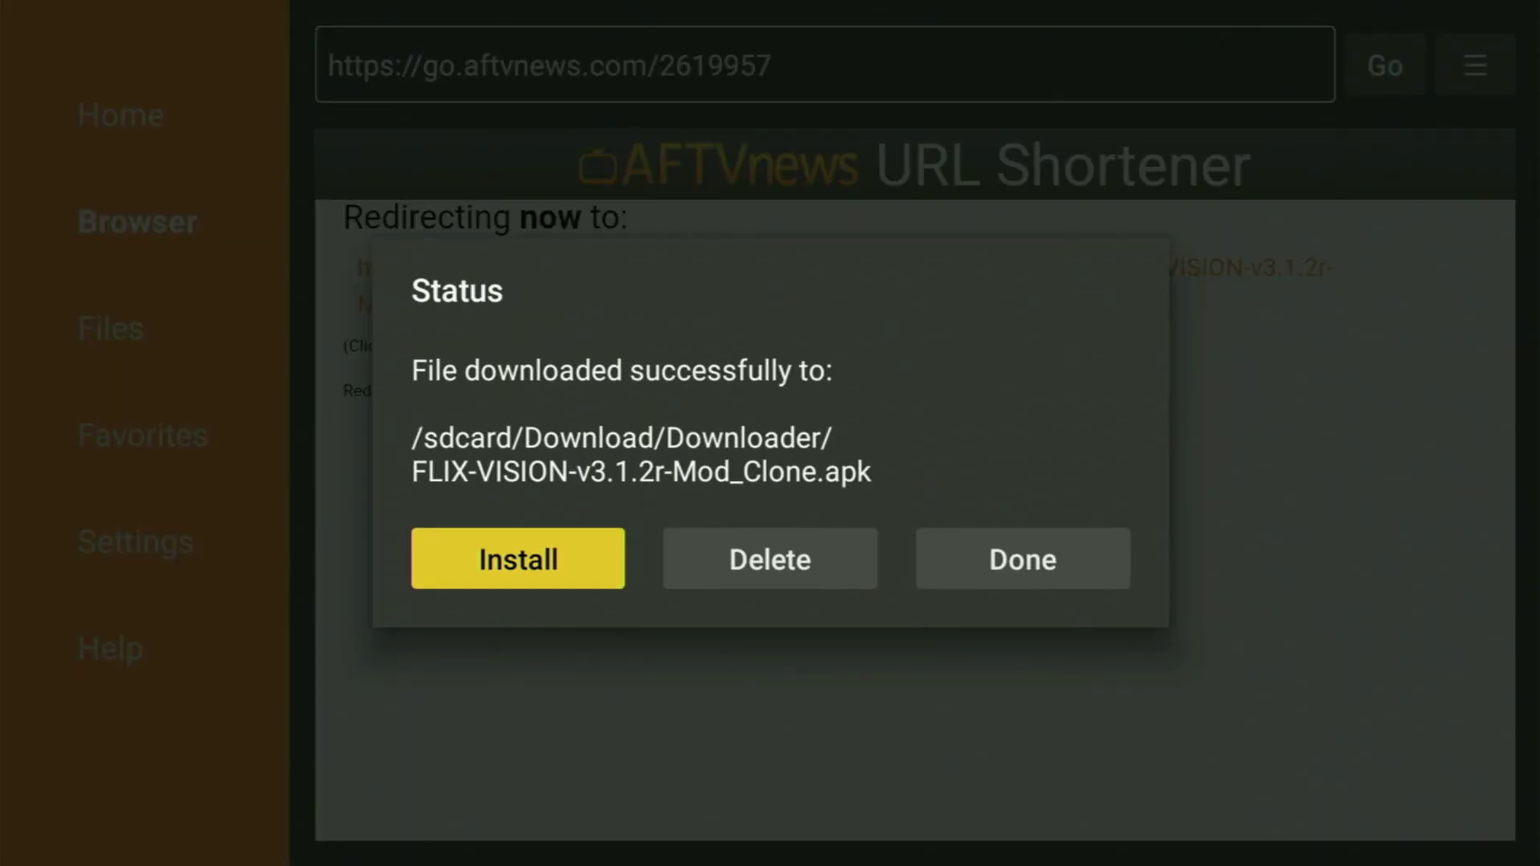
Install the downloaded FLIX-VISION-v3.1.2r-Mod_Clone.apk and delete the installer file from storage
key(Return)
key(Right)
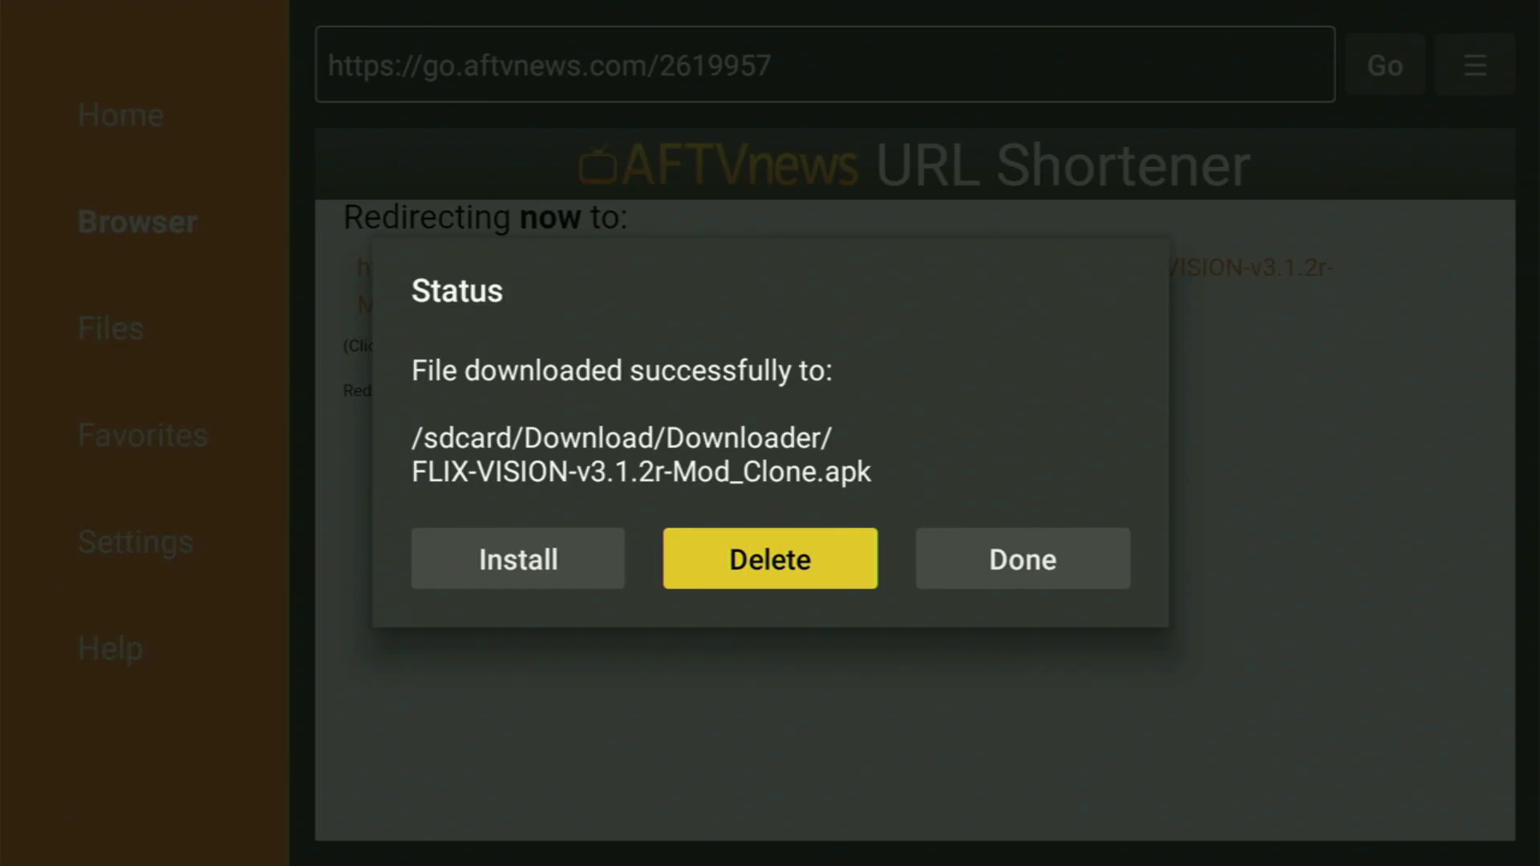
key(Return)
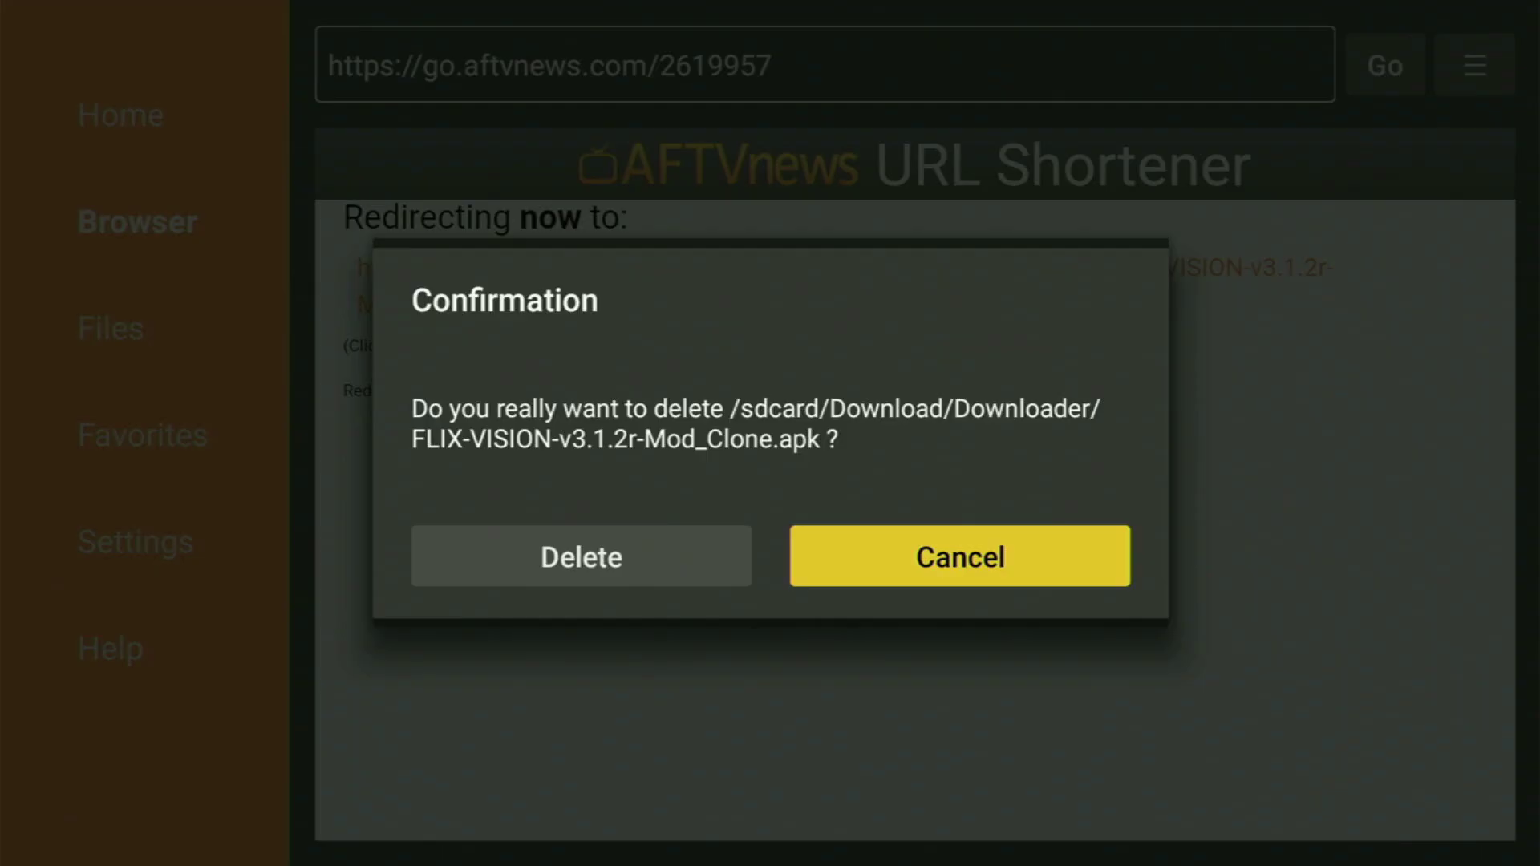
key(Left)
key(Return)
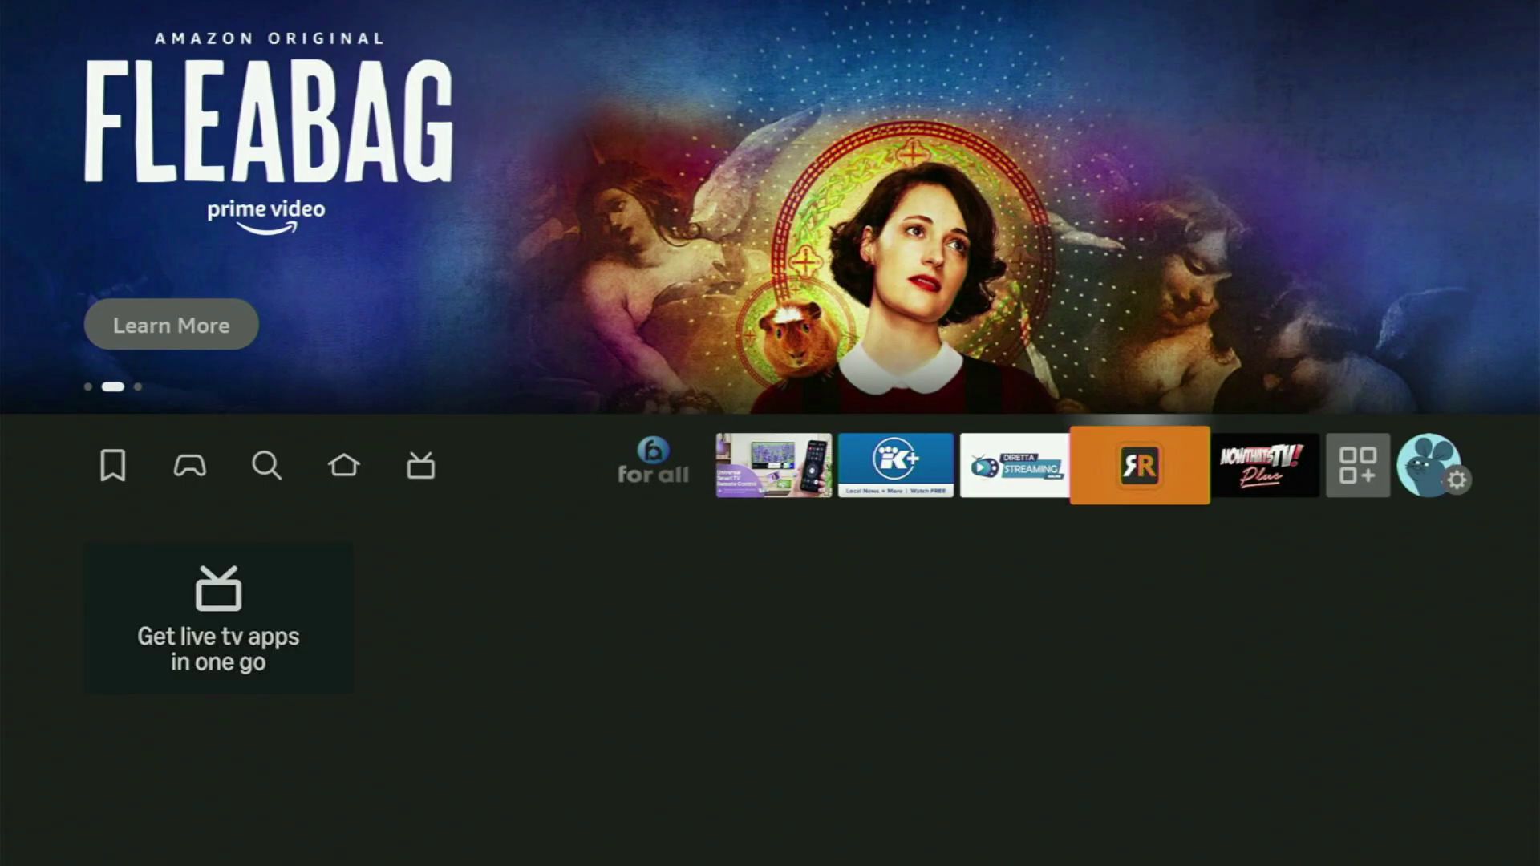
Bring up the full Your Apps & Channels list and move the newly installed FLIX VISION app to the front
key(Right)
key(Right)
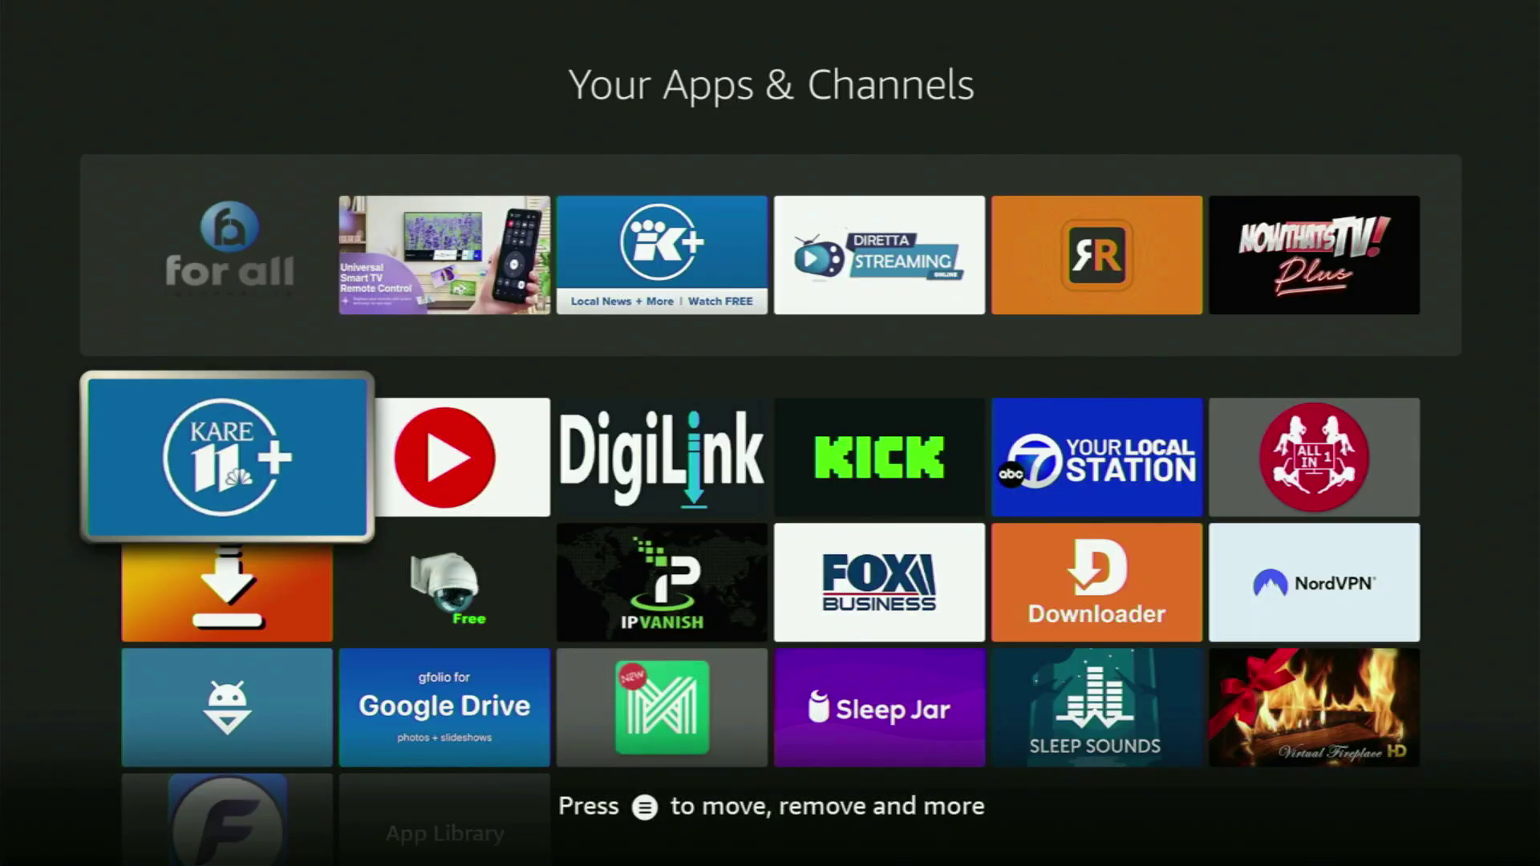
key(Down)
key(Down)
key(Down)
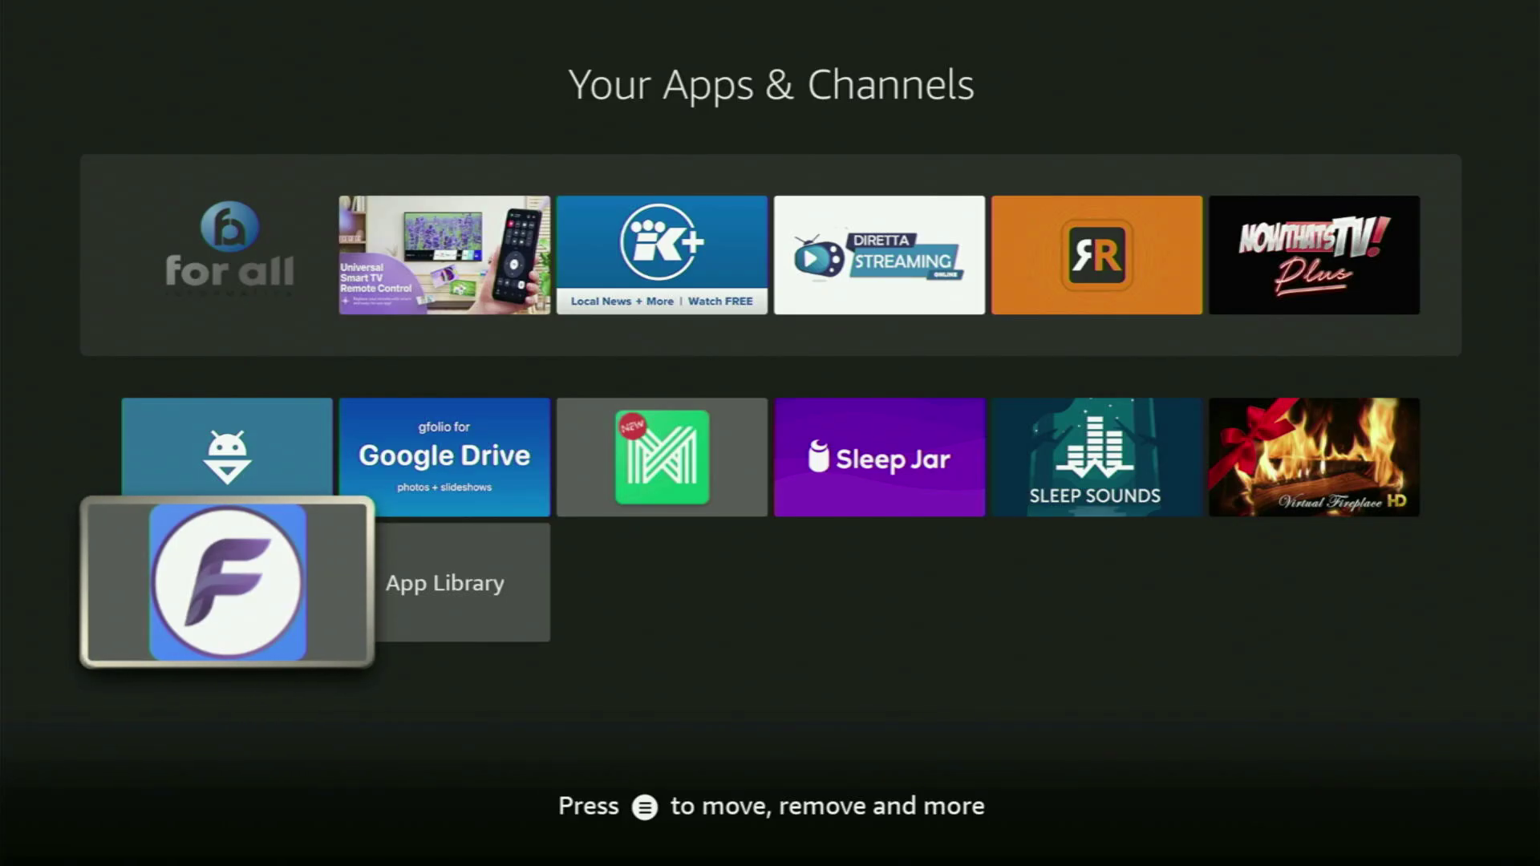
key(Menu)
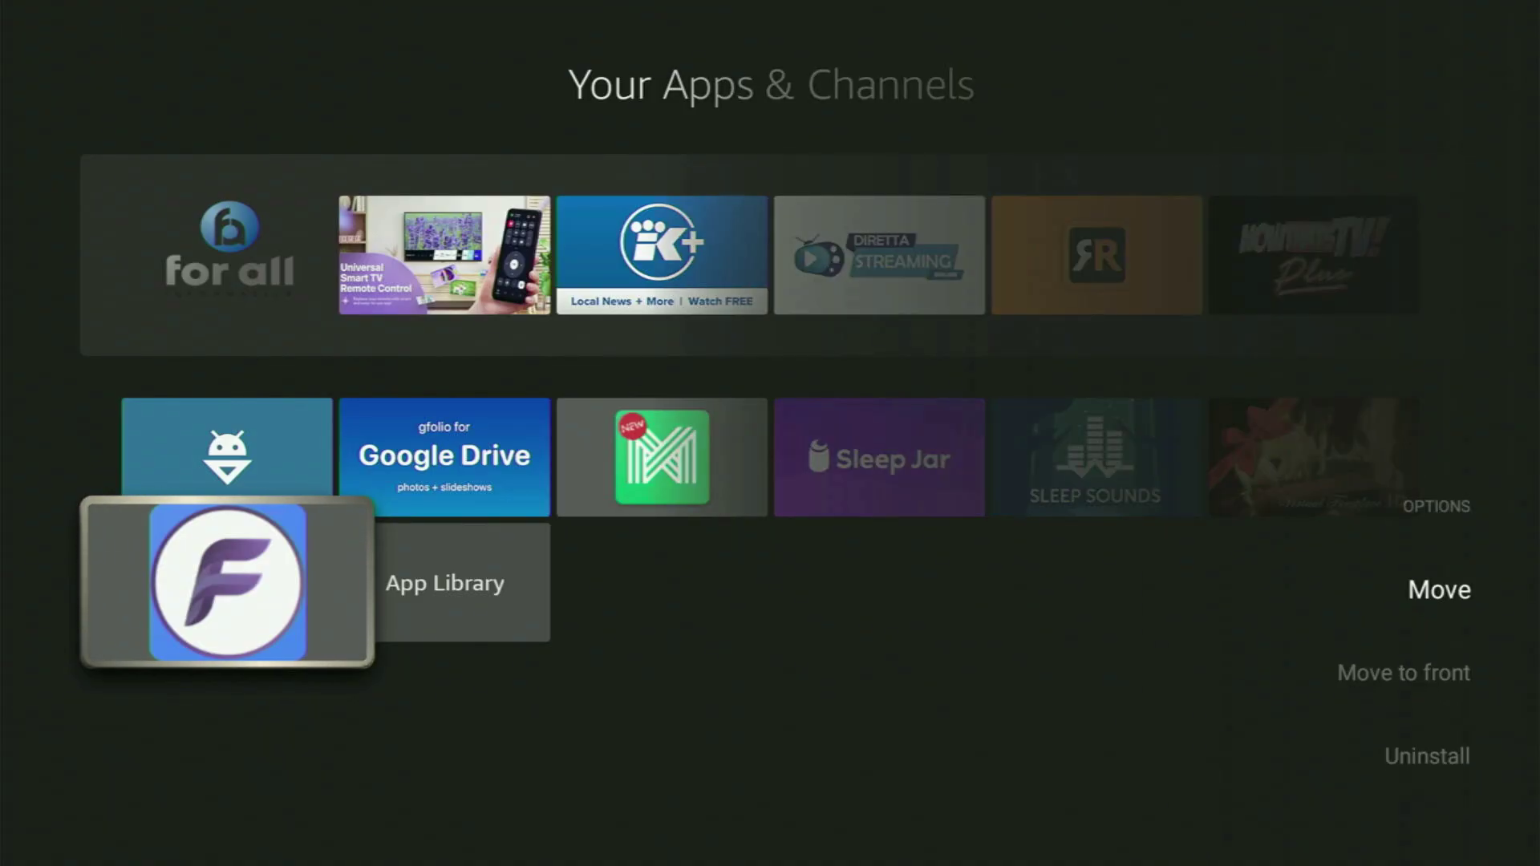
key(Down)
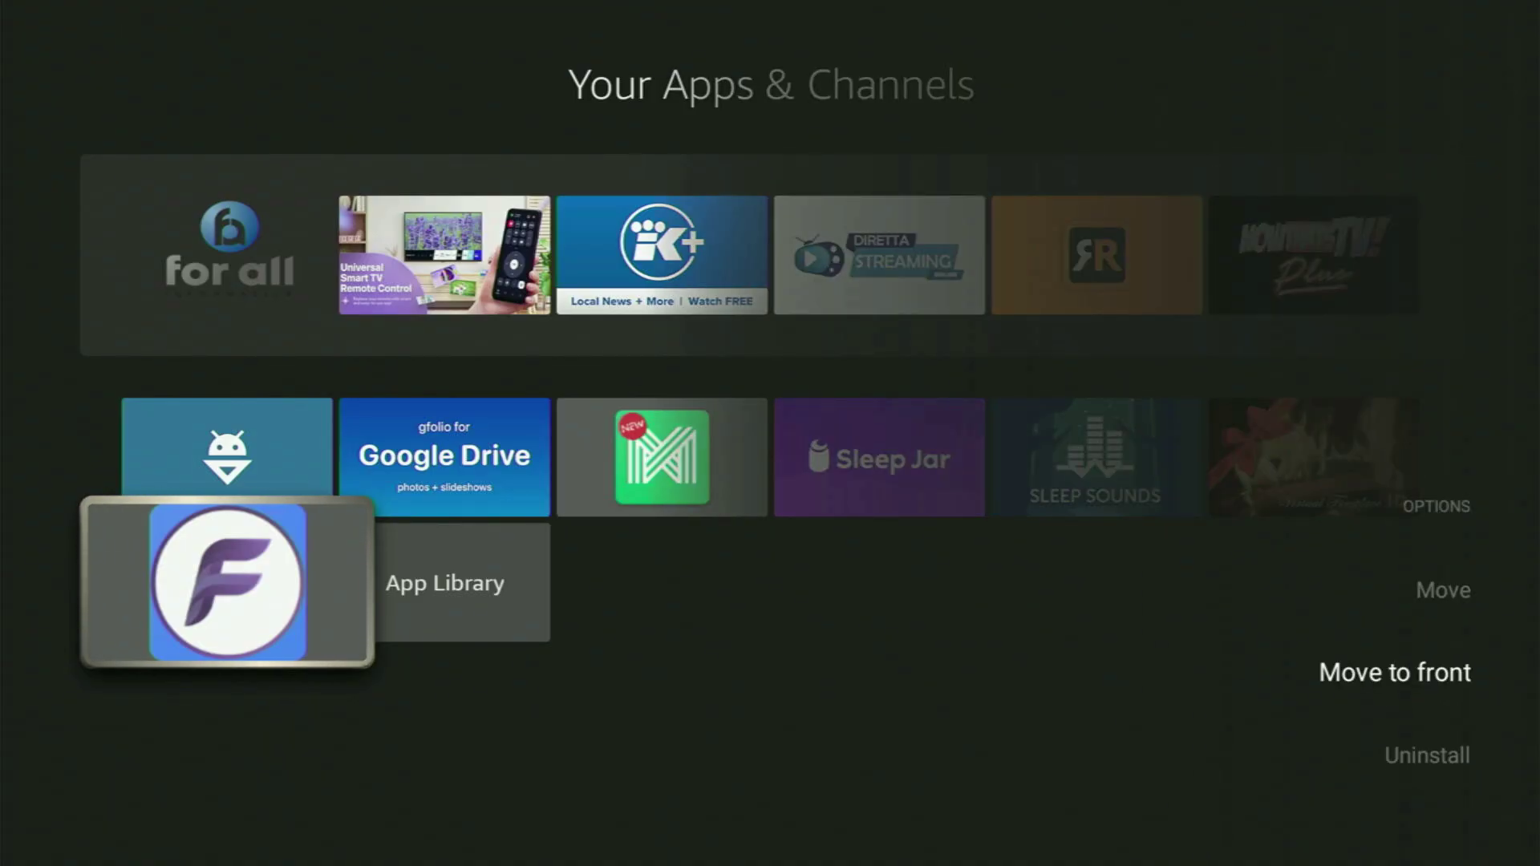
key(Return)
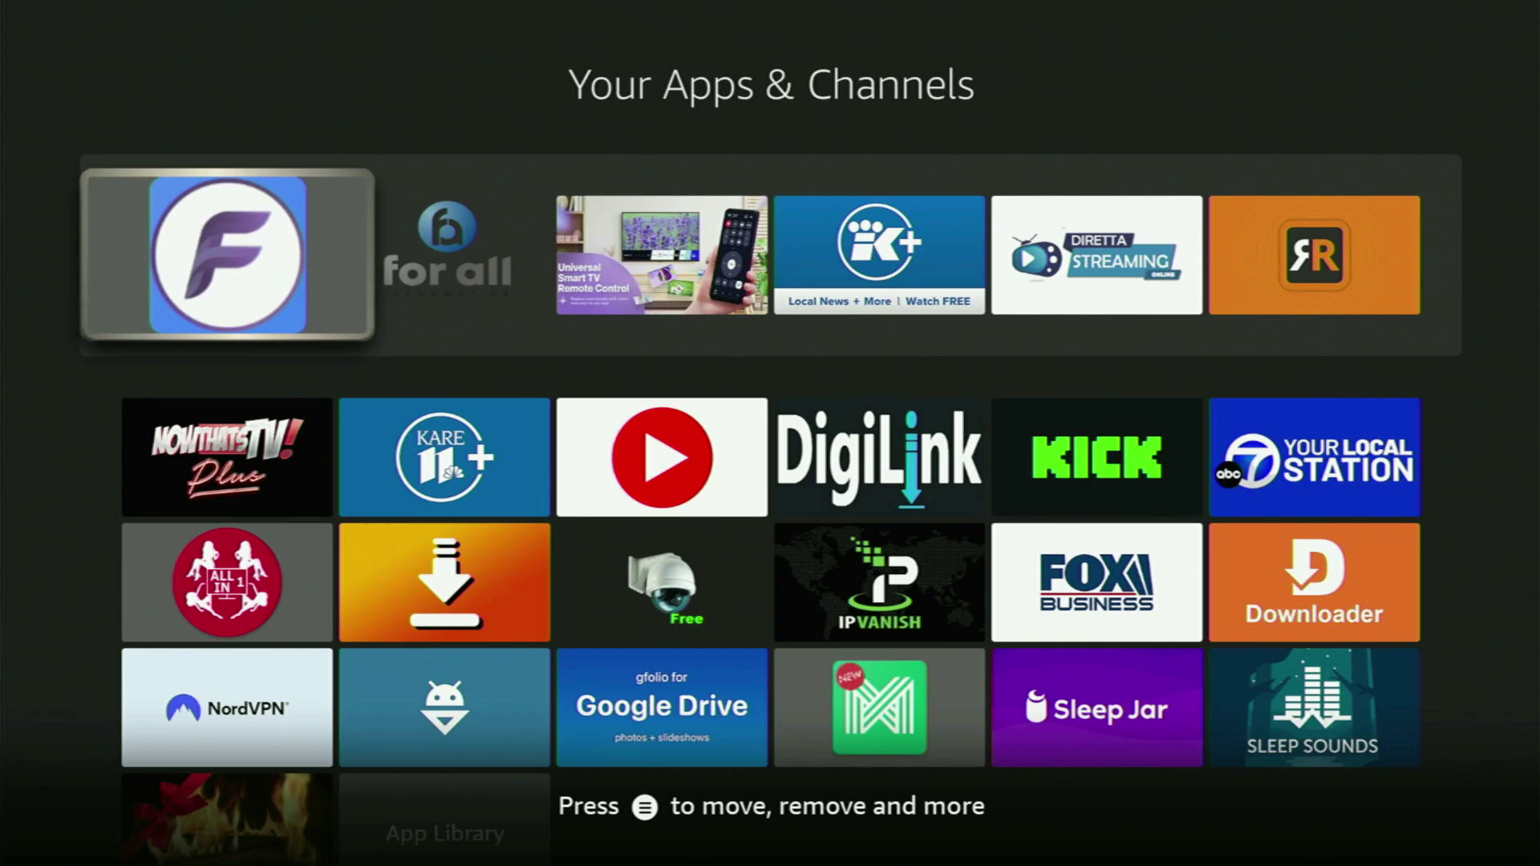
key(Down)
key(Down)
key(Down)
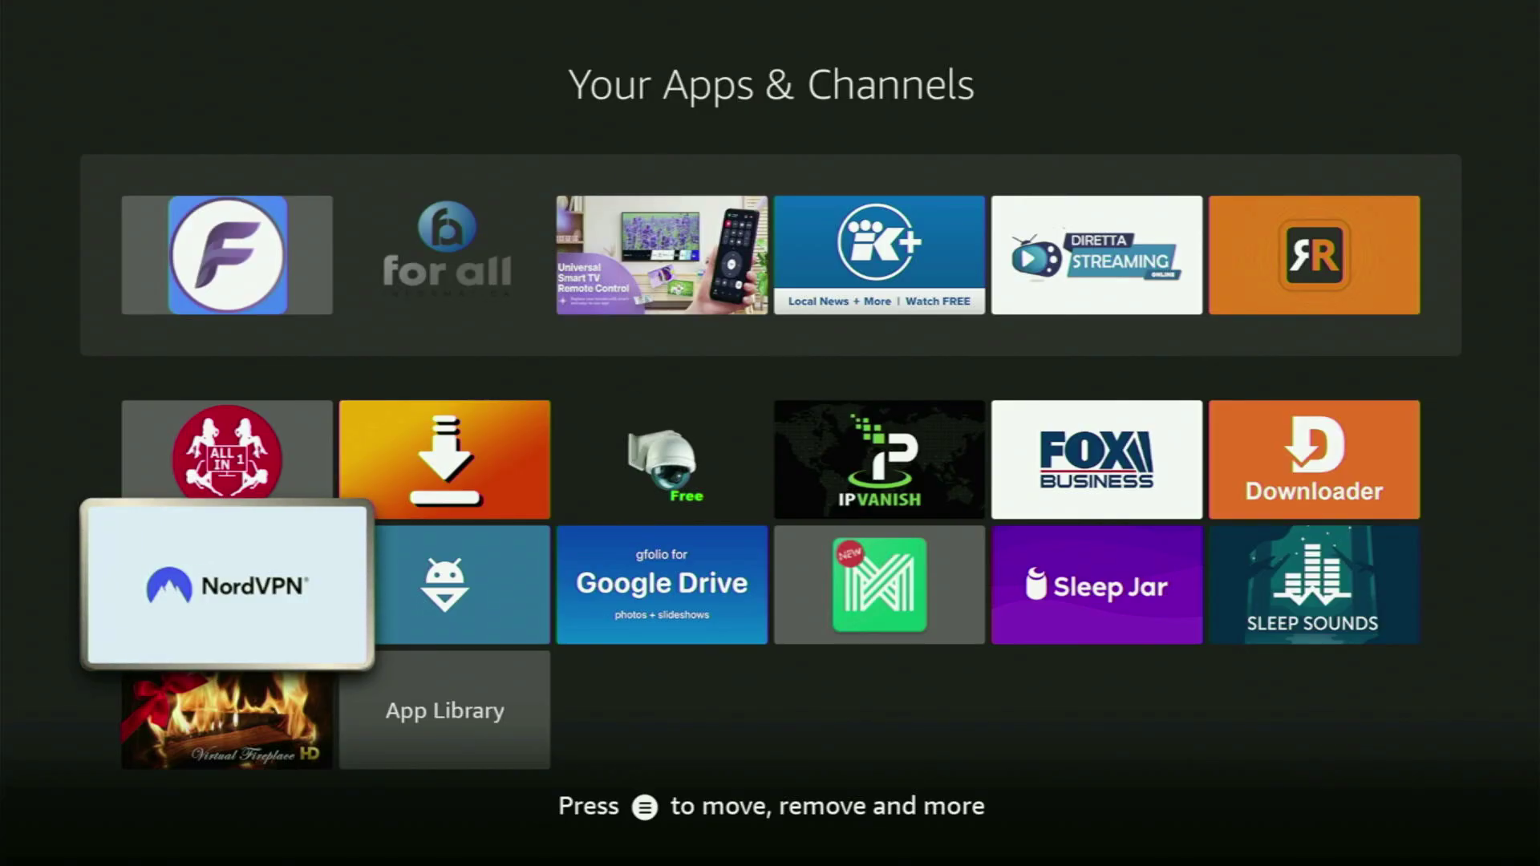
key(Up)
key(Up)
key(Up)
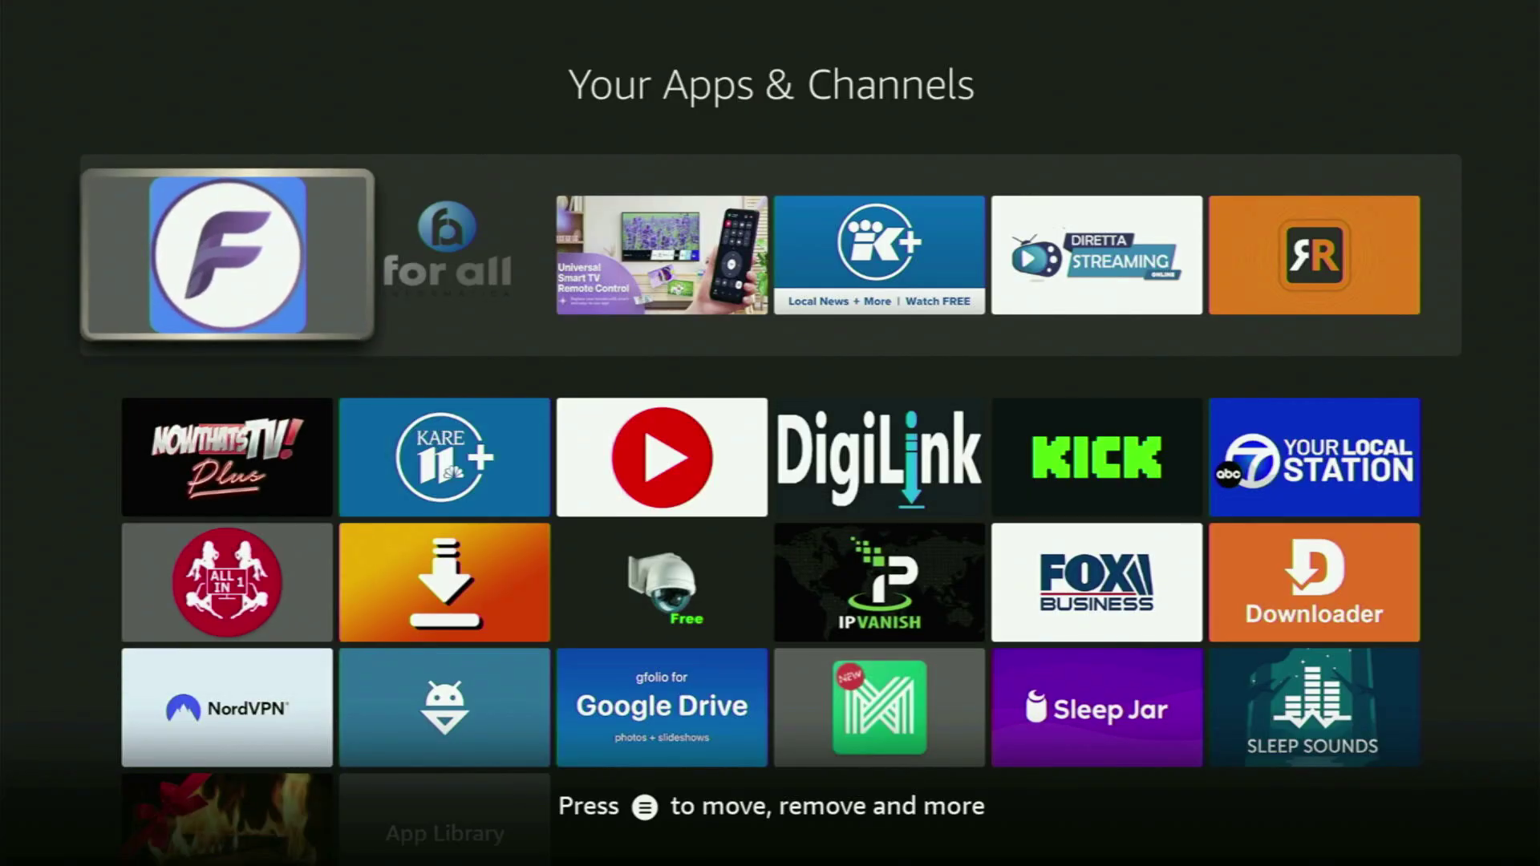